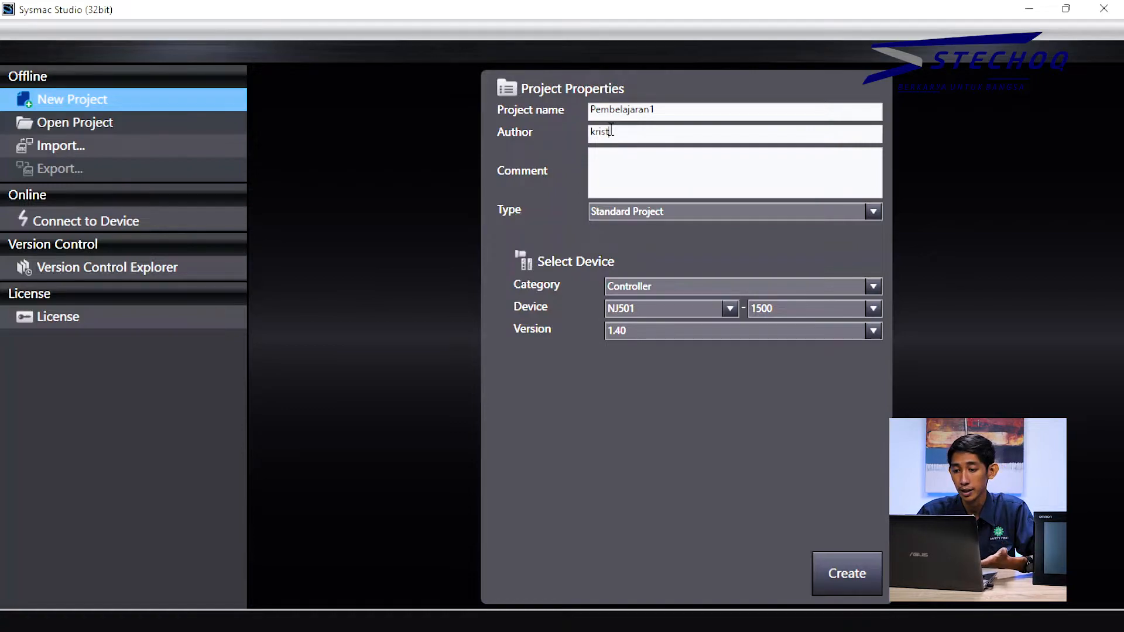
Step: Type the project comment 'Project ini berisi mengenai percobaan software sysmac', fixing the mistyped word
click(676, 181)
text(P)
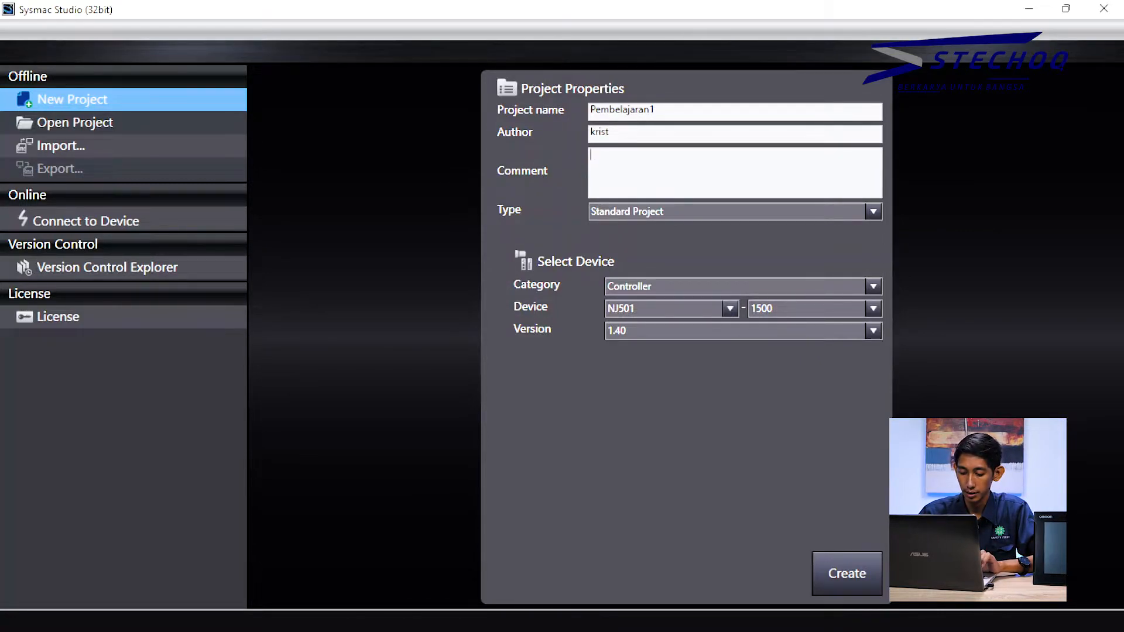
text(Pr)
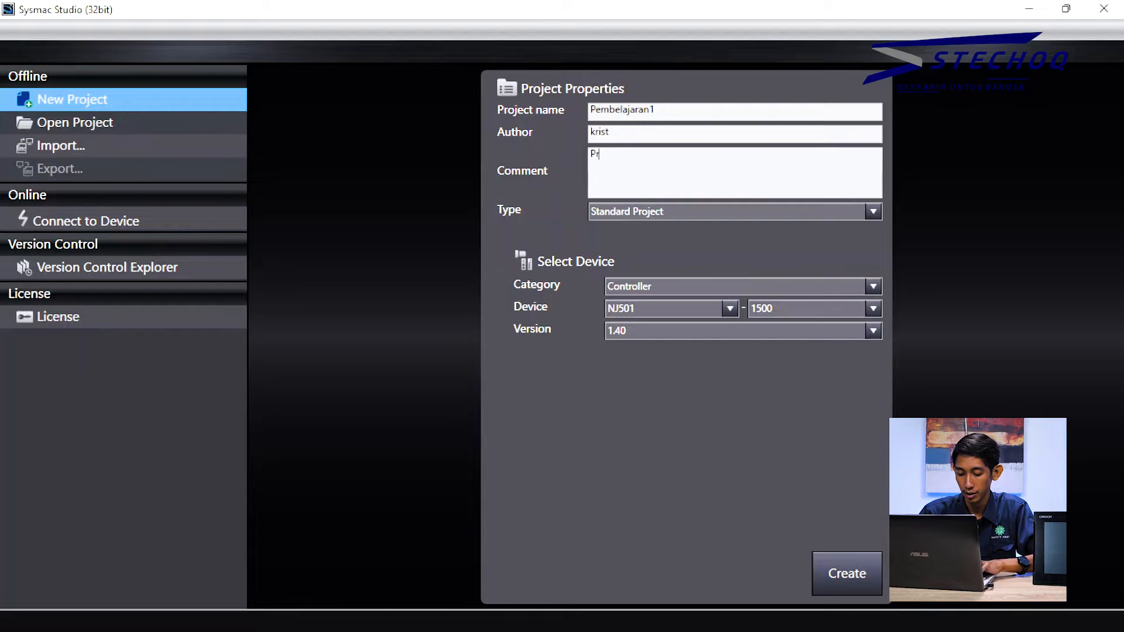
text(oject ini berisi)
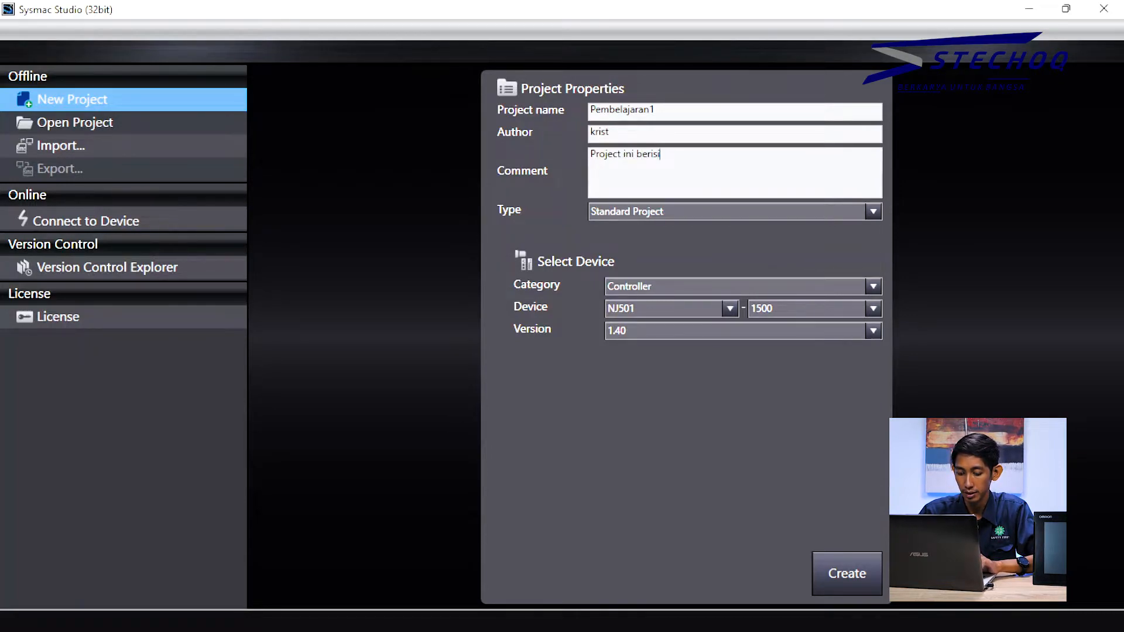
text( des)
key(BackSpace)
key(BackSpace)
key(BackSpace)
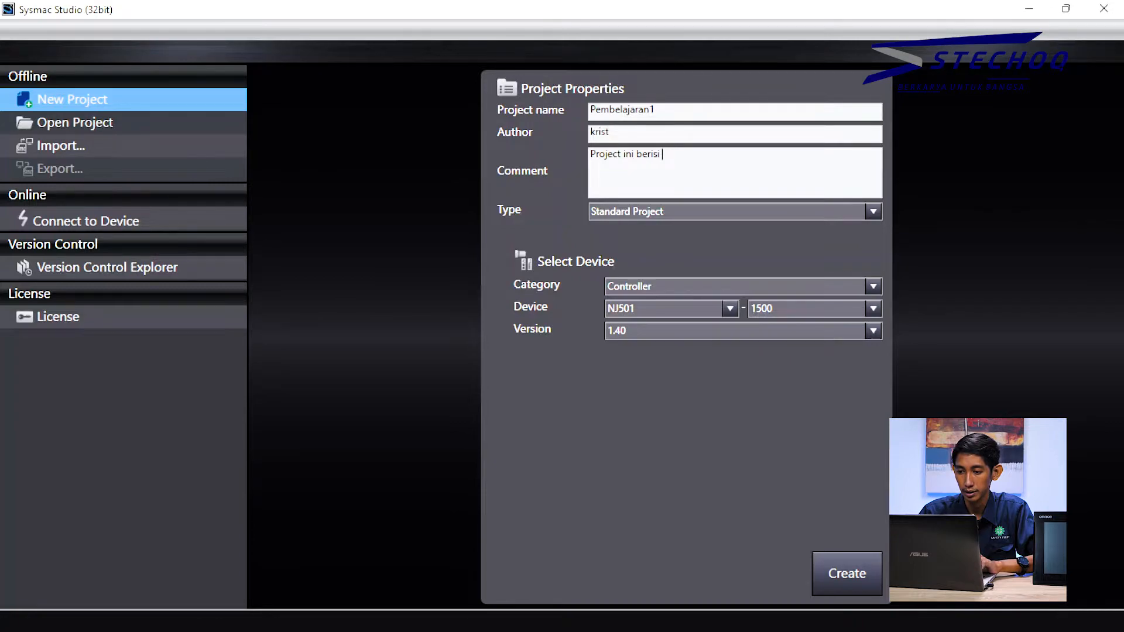
text(mengena)
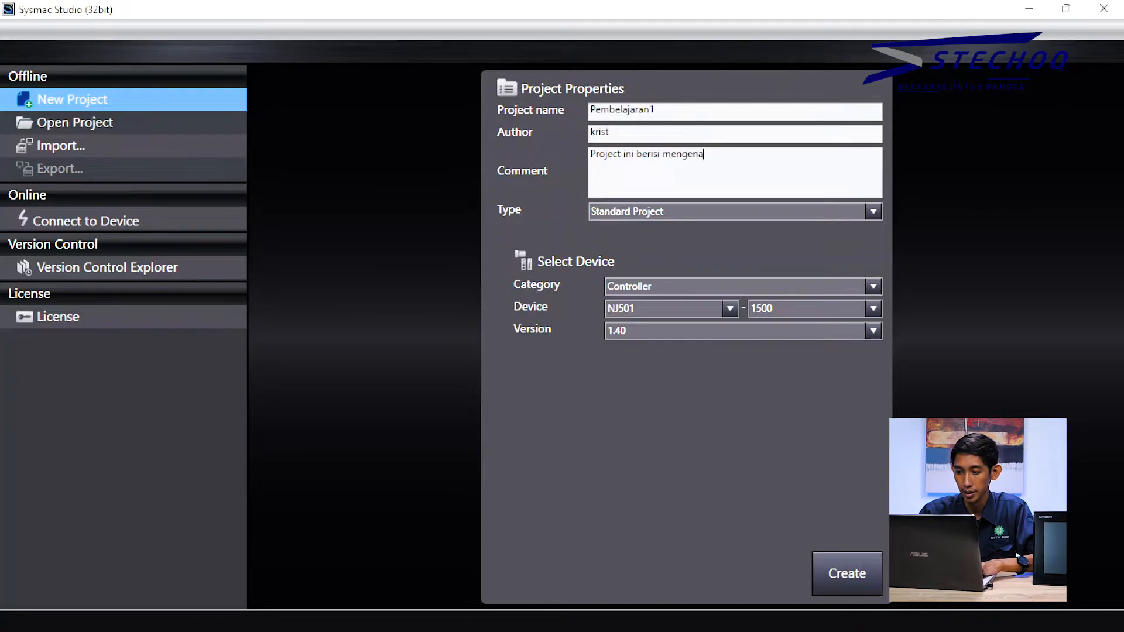
text(i perco)
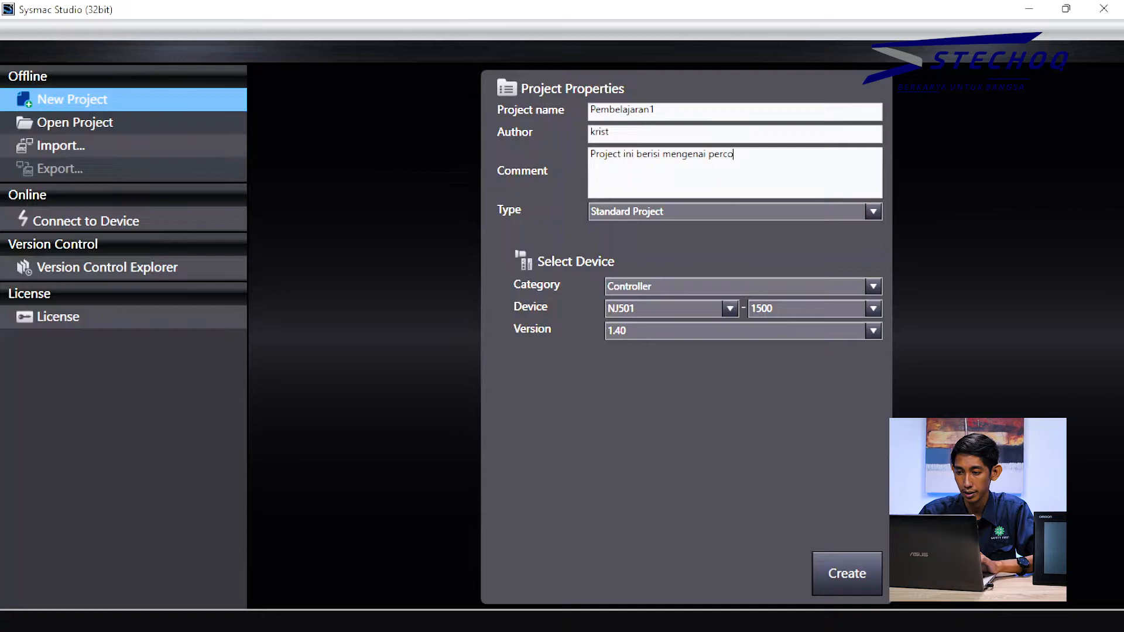
text(baan so)
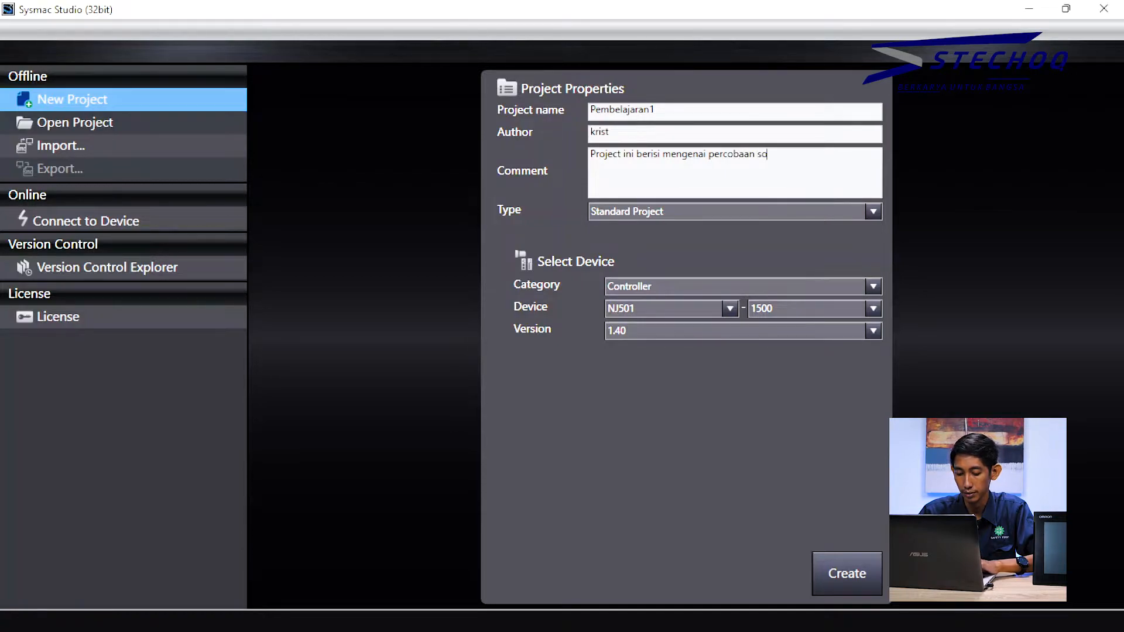
text(ftware s)
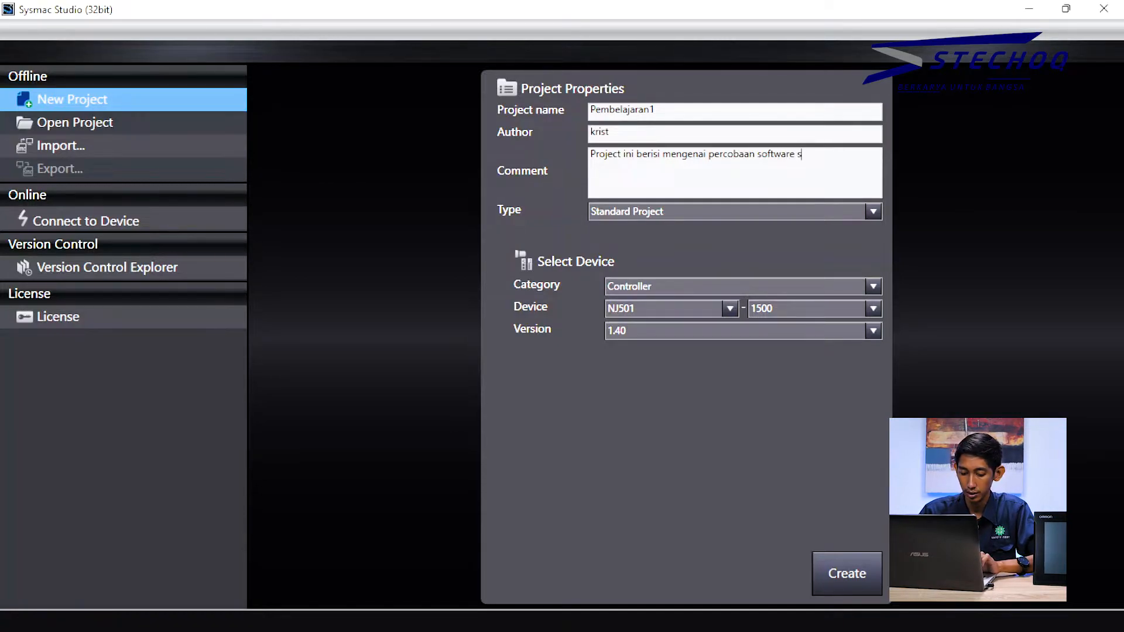
text(ysmac)
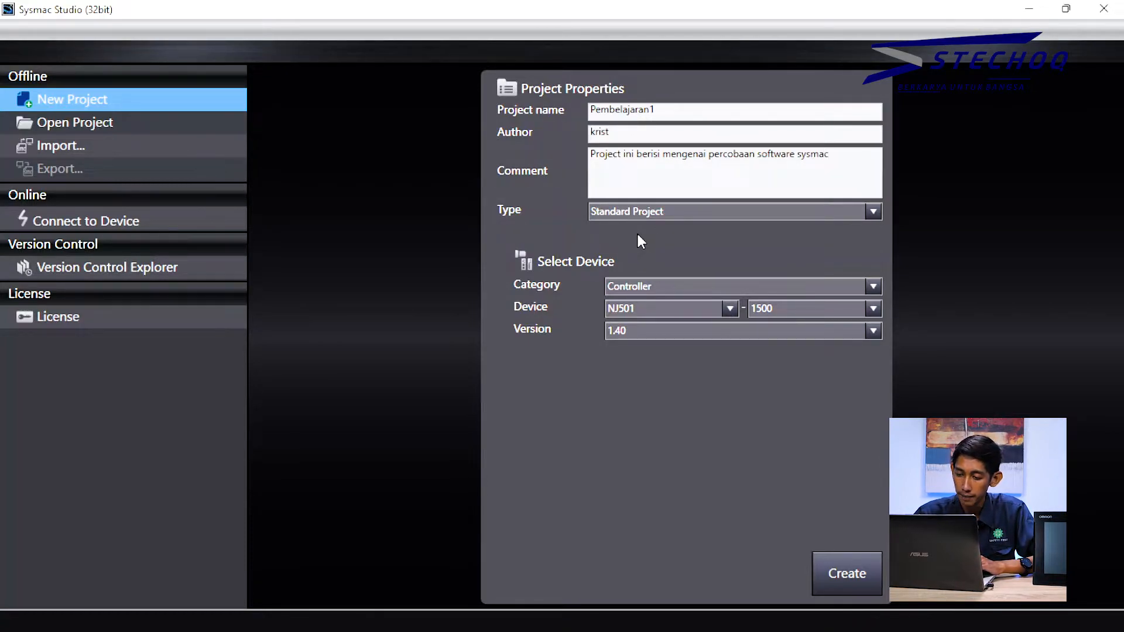
Step: Choose category Controller, device NX1P2 (1040DT) and version 1.40 for the new project
click(665, 288)
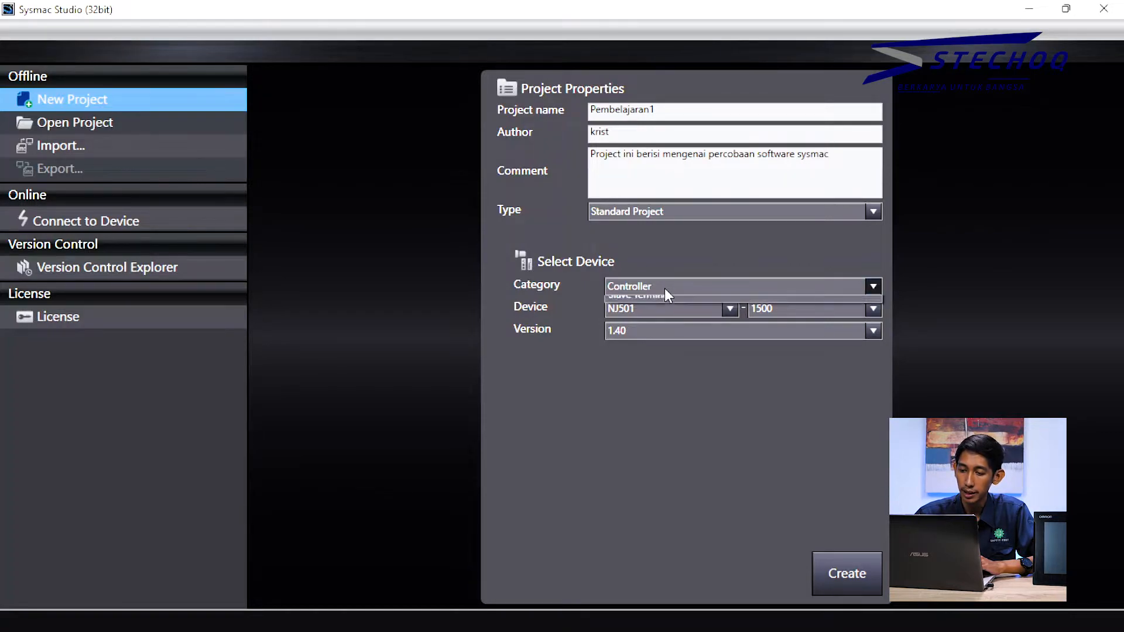
click(674, 254)
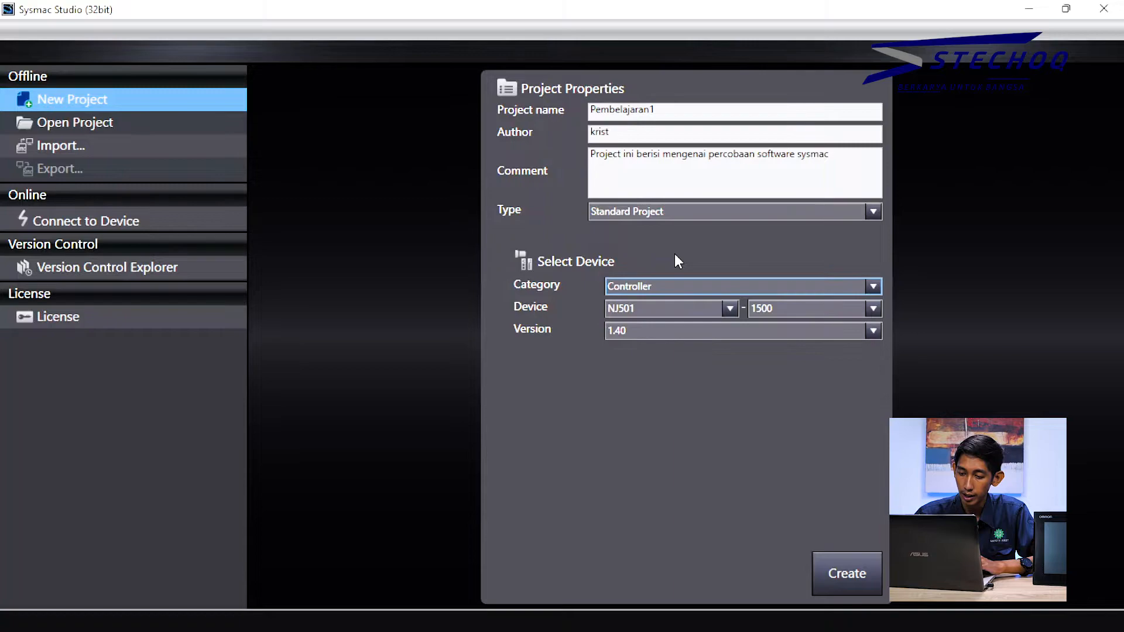
click(685, 286)
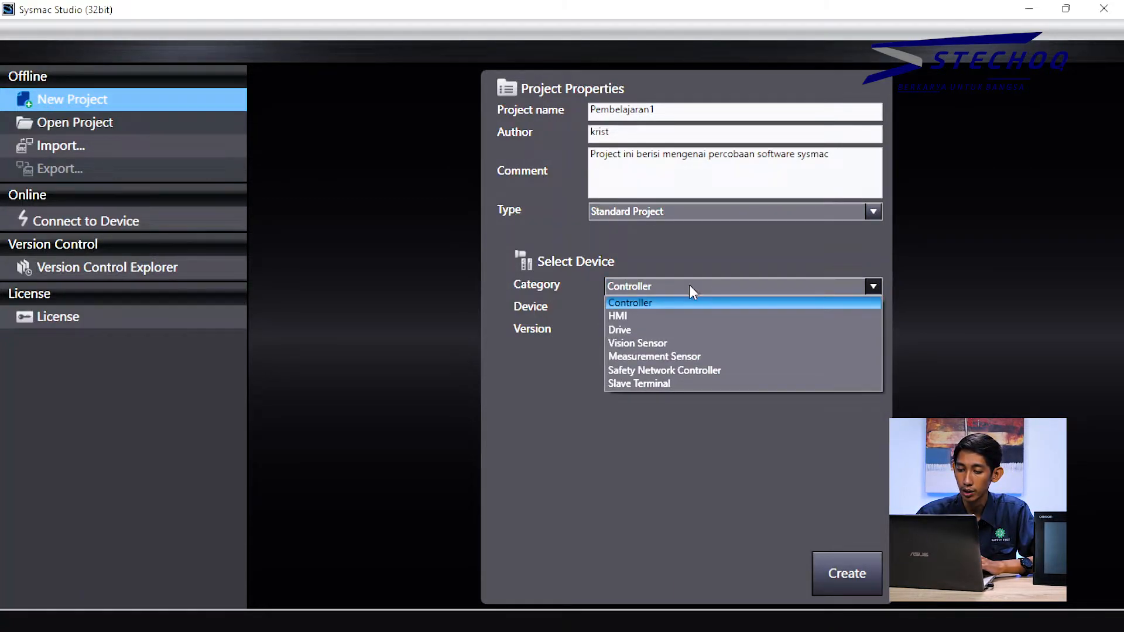
click(691, 267)
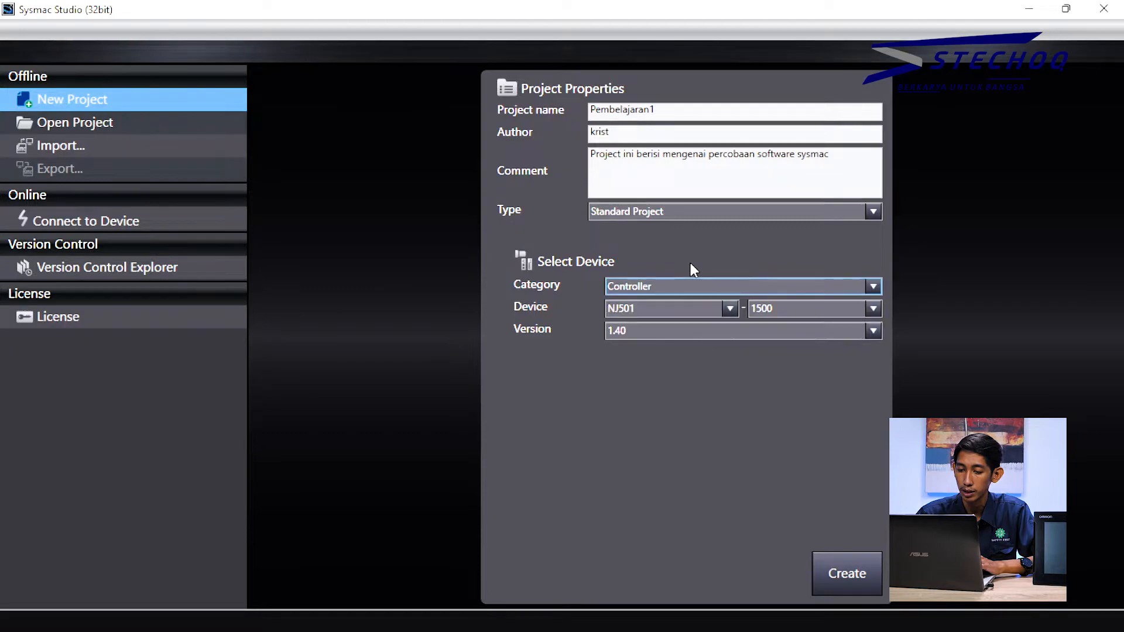
click(730, 309)
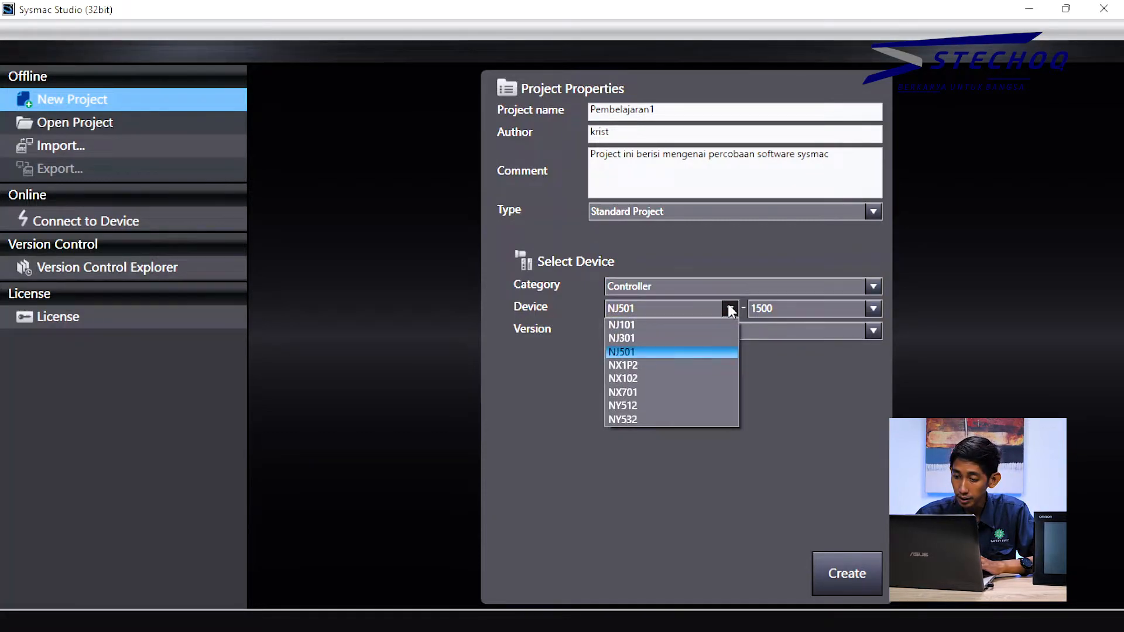
click(697, 370)
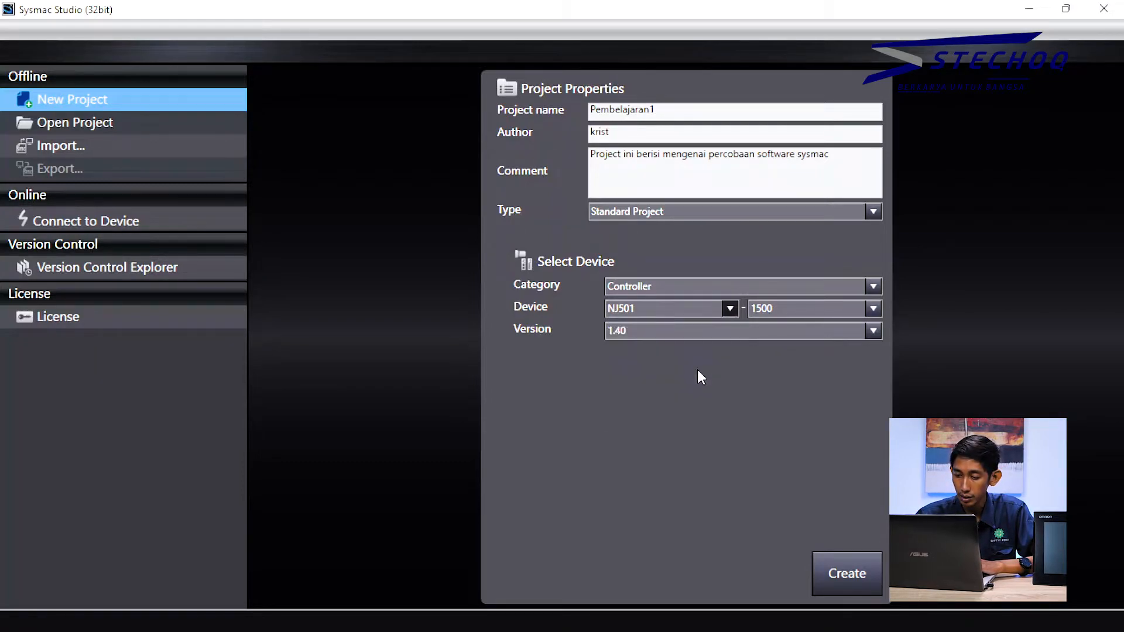
click(728, 309)
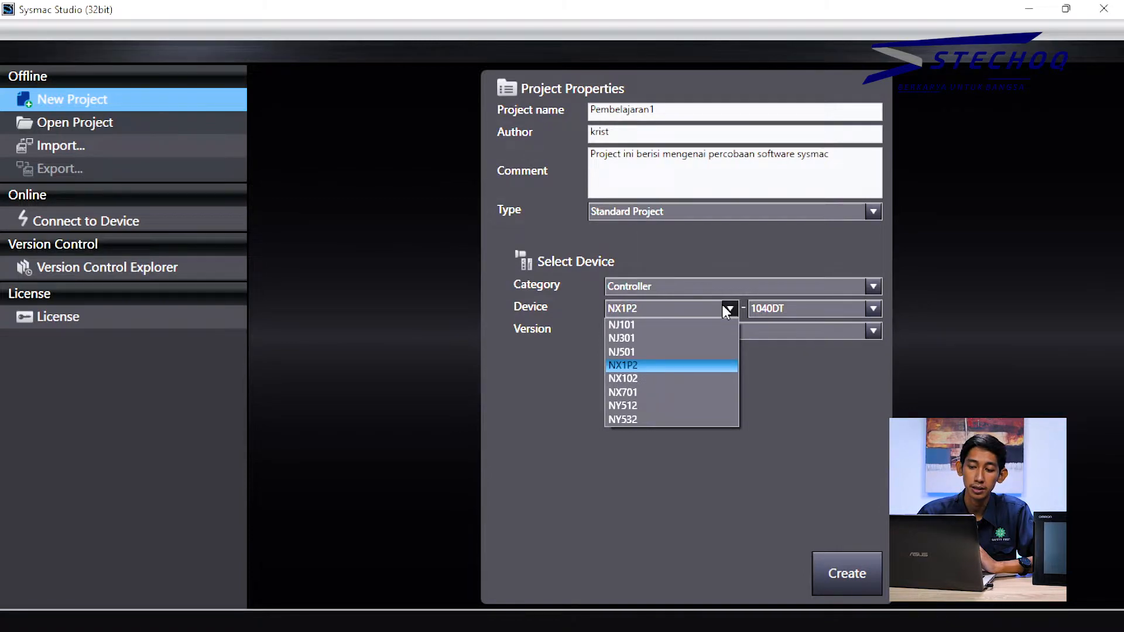
click(703, 364)
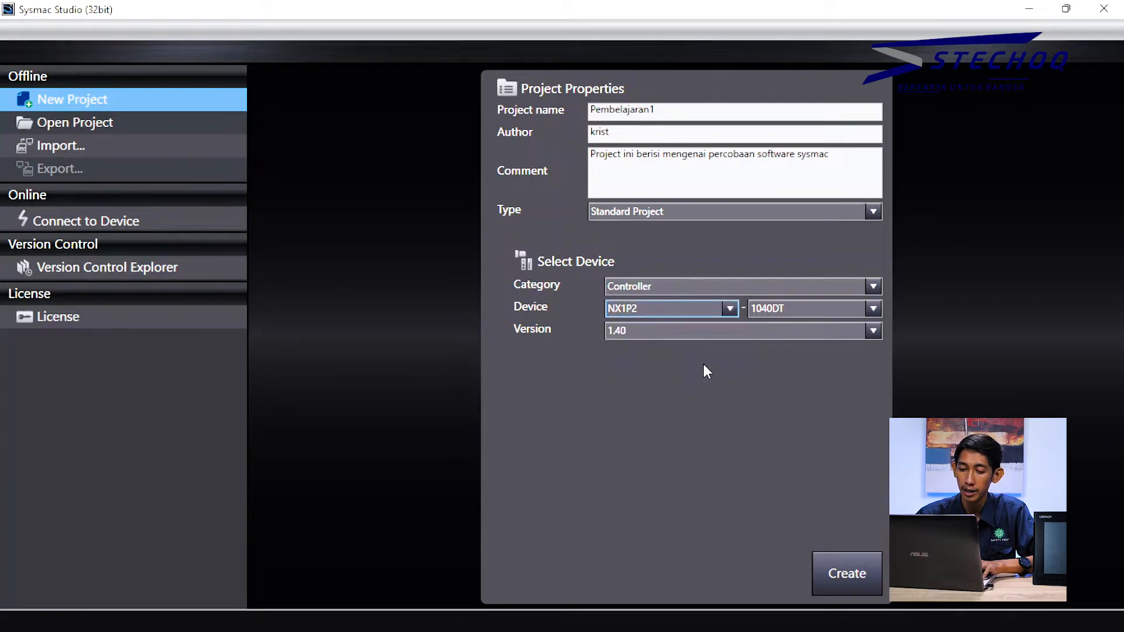
click(725, 336)
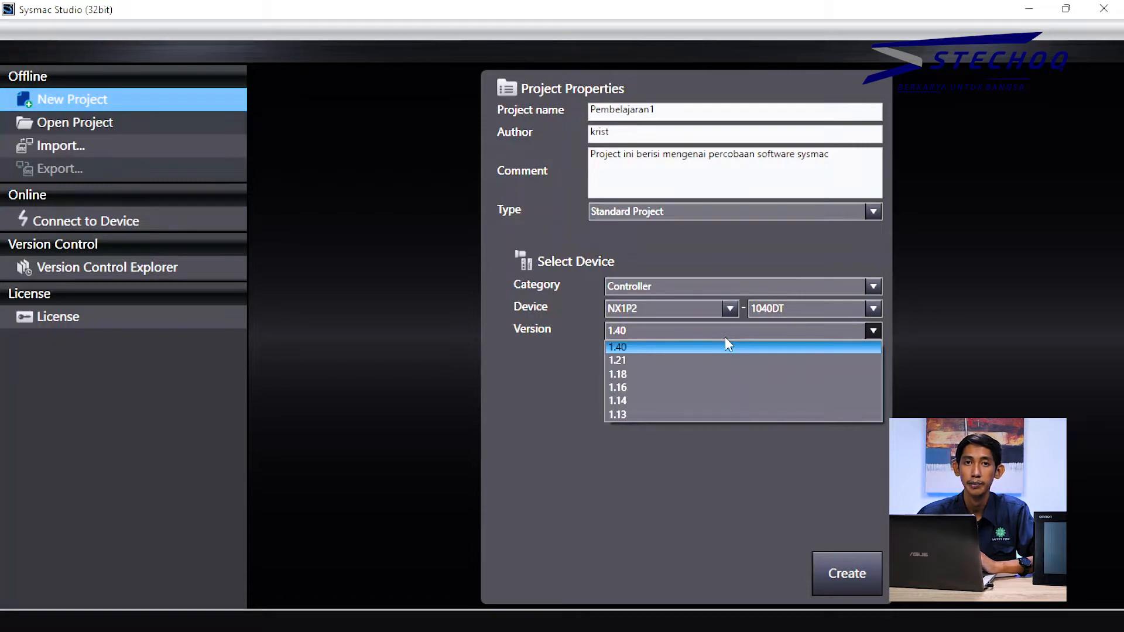
click(725, 338)
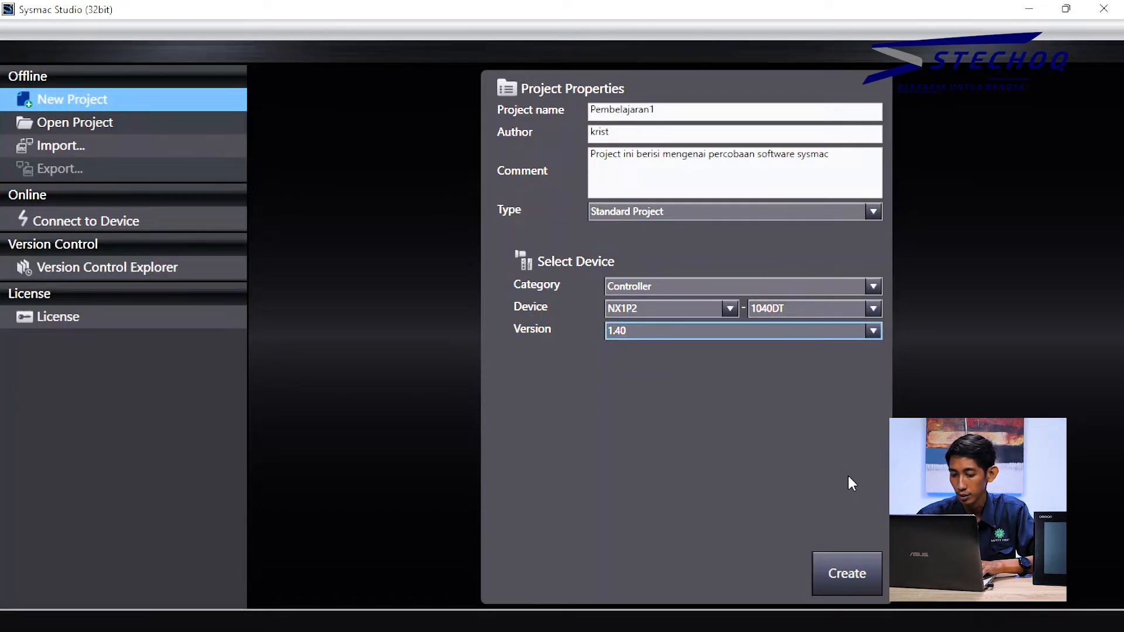
Step: Create the Pembelajaran1 project and check Program0's actions in the Multiview Explorer
click(851, 578)
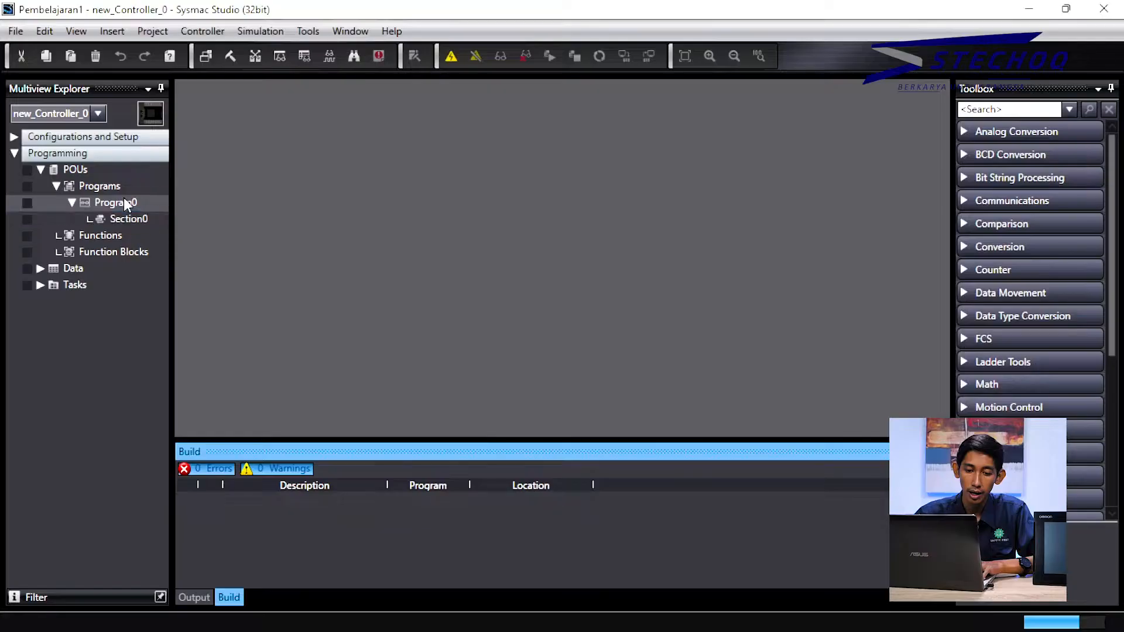
click(124, 202)
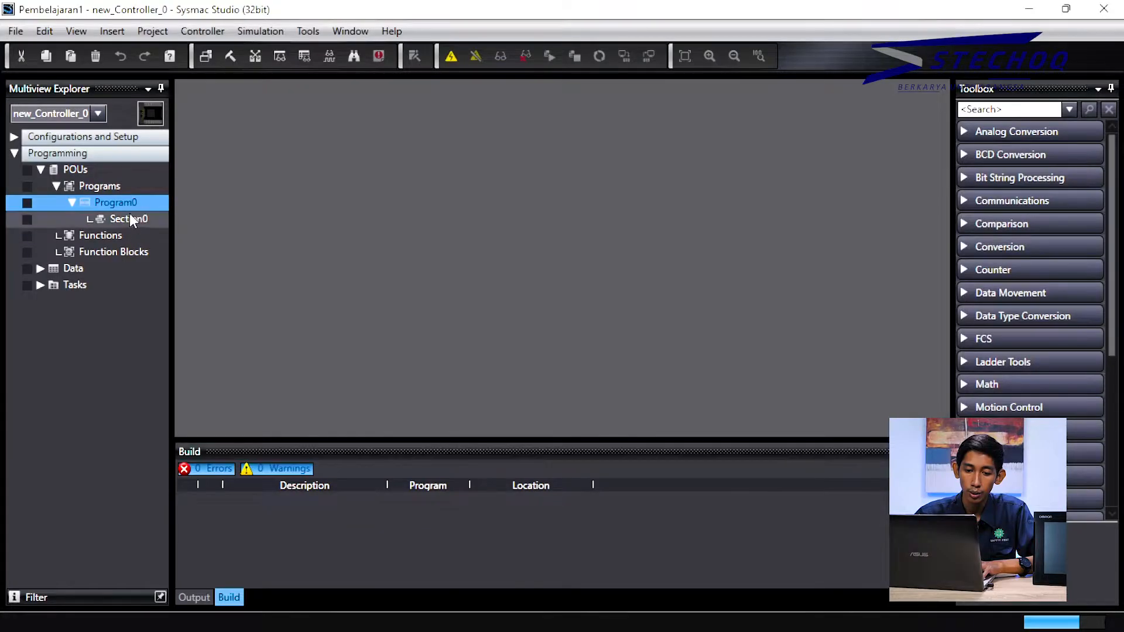
right_click(129, 208)
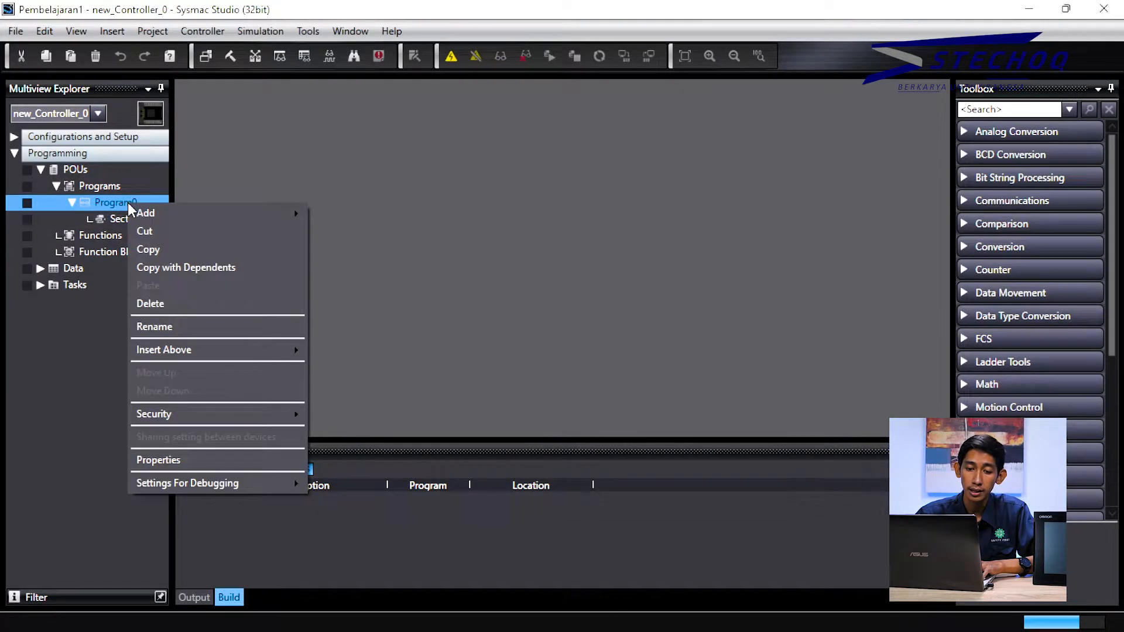
click(104, 220)
Step: Browse the Section0, Program0 and Programs context menus, reaching Programs > Add
click(105, 221)
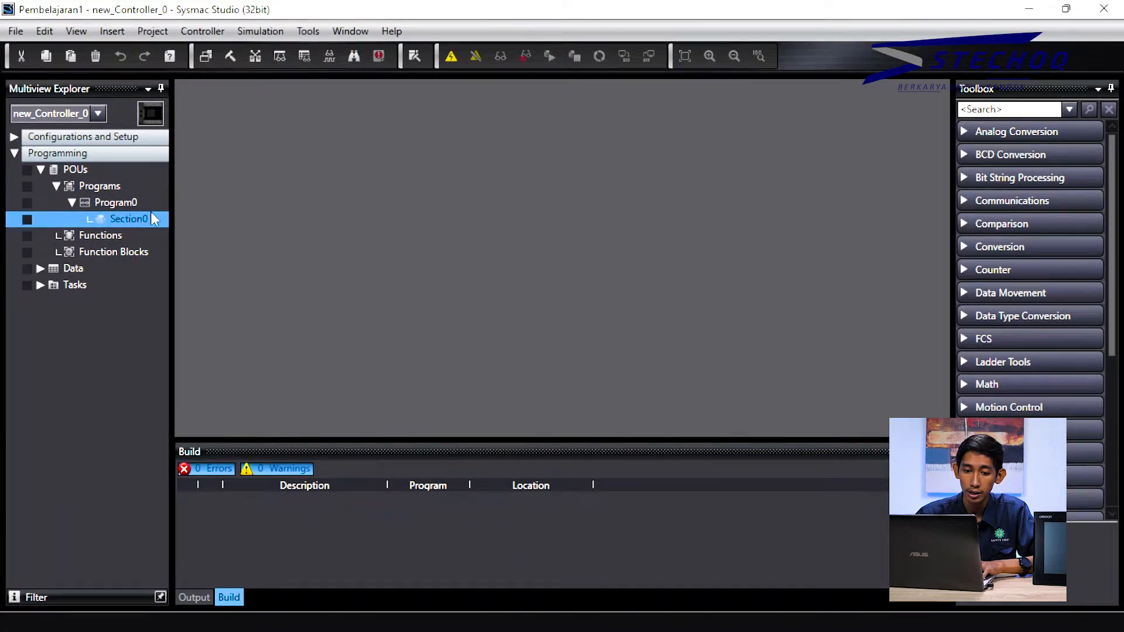
right_click(146, 217)
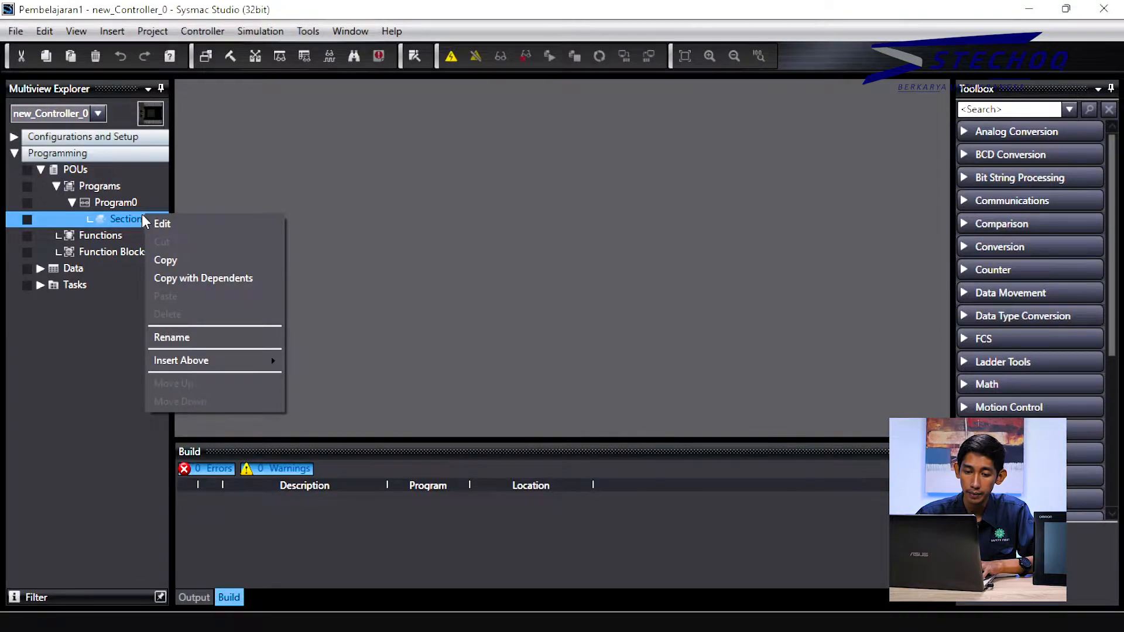
click(135, 207)
right_click(135, 207)
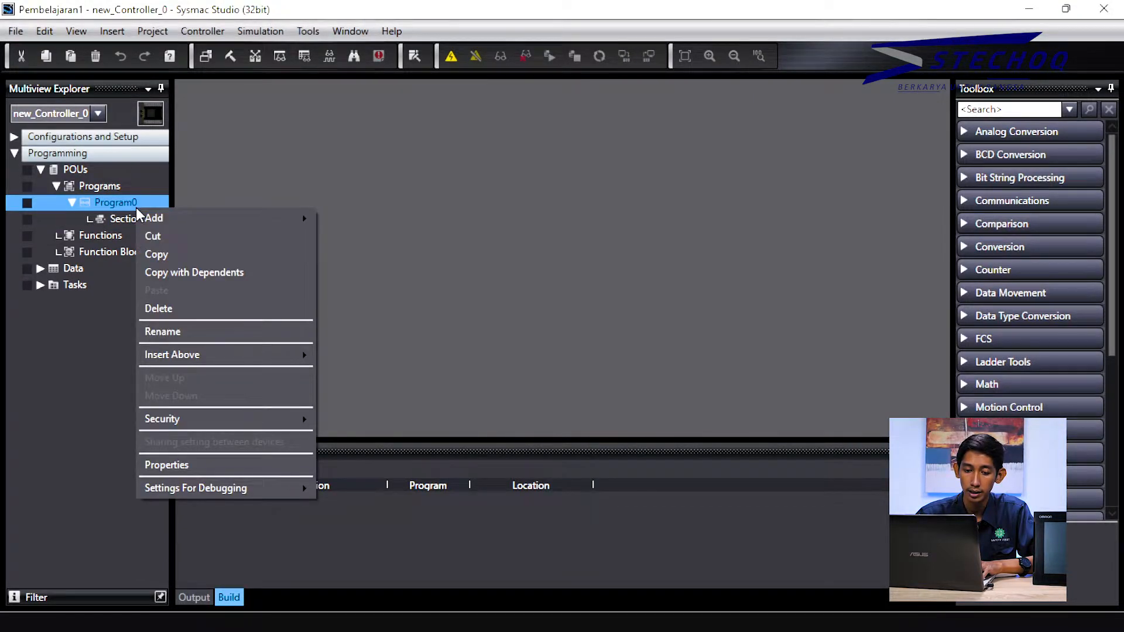
mouse_move(153, 219)
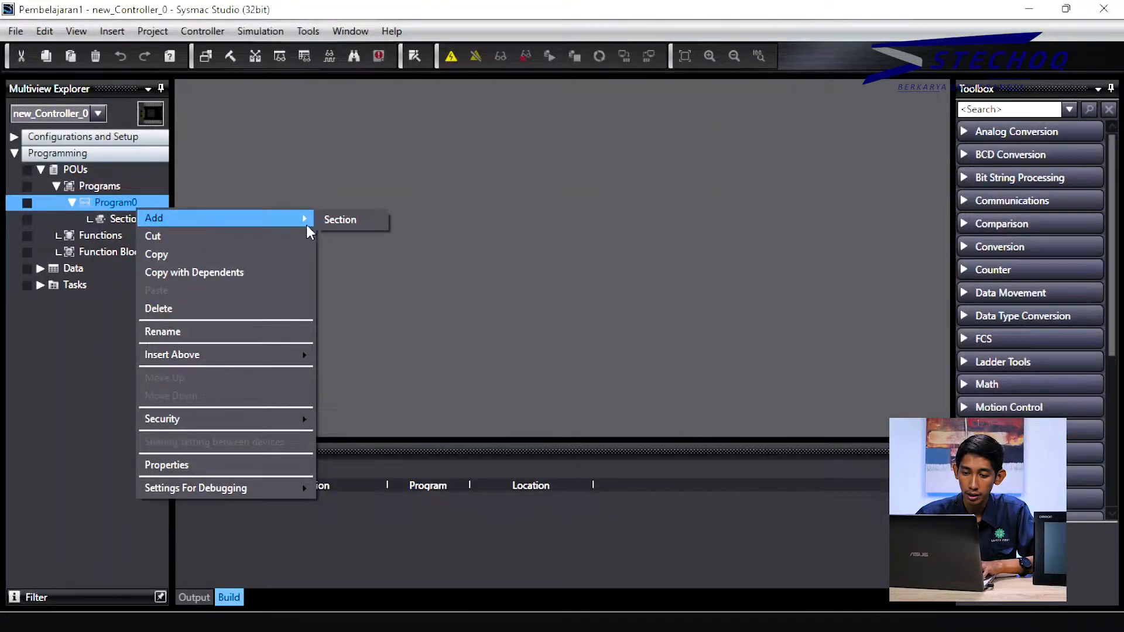
right_click(118, 188)
mouse_move(136, 200)
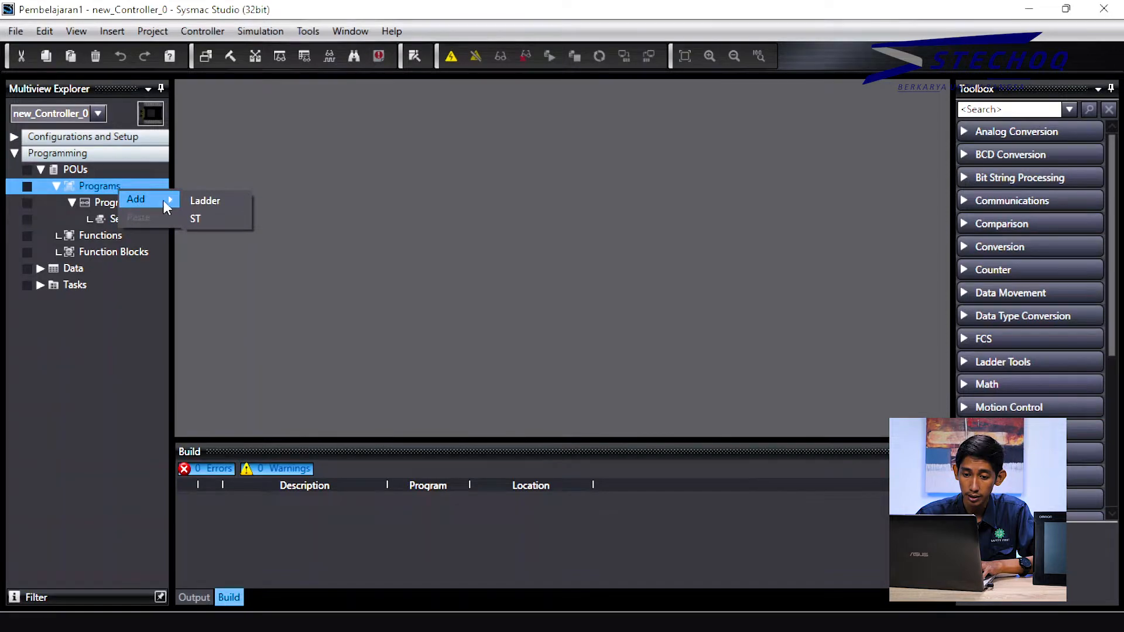
click(213, 219)
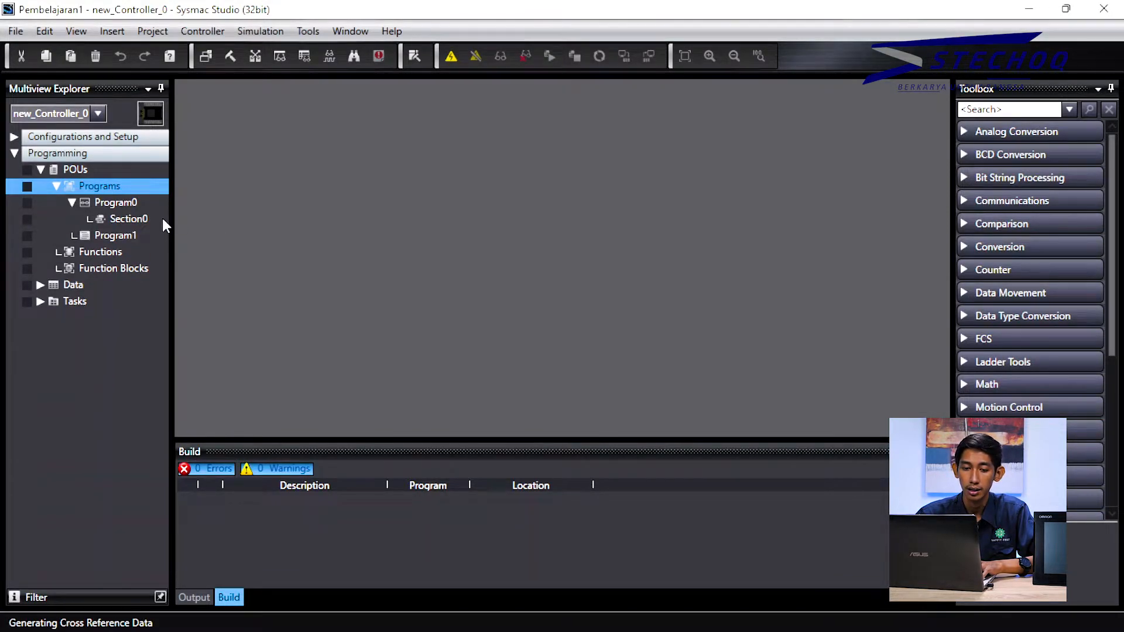
click(102, 233)
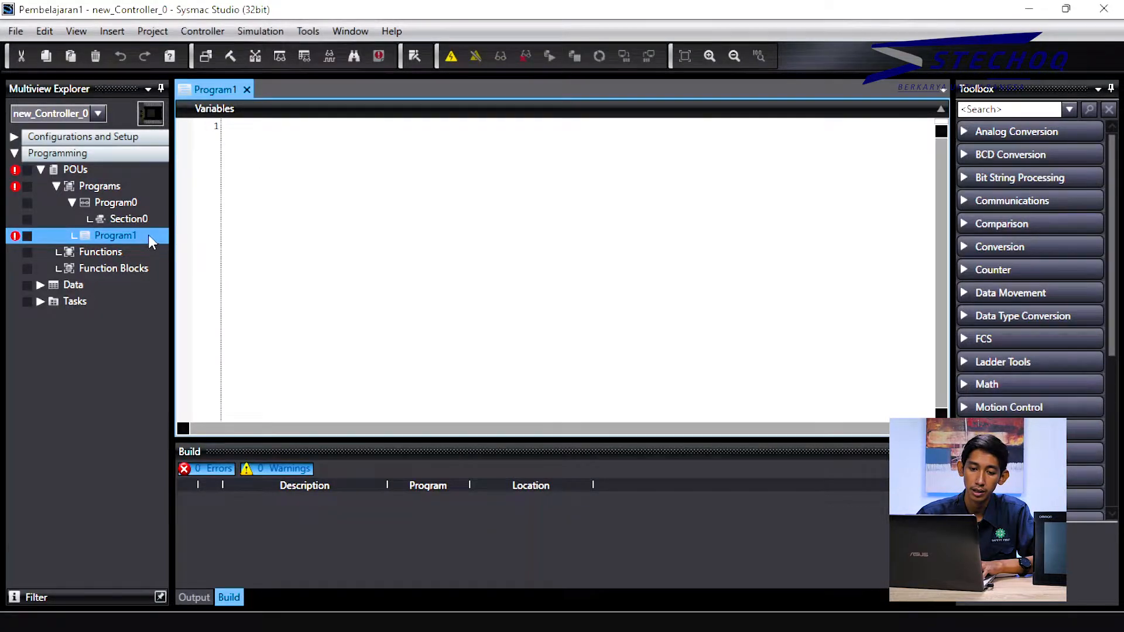
click(145, 221)
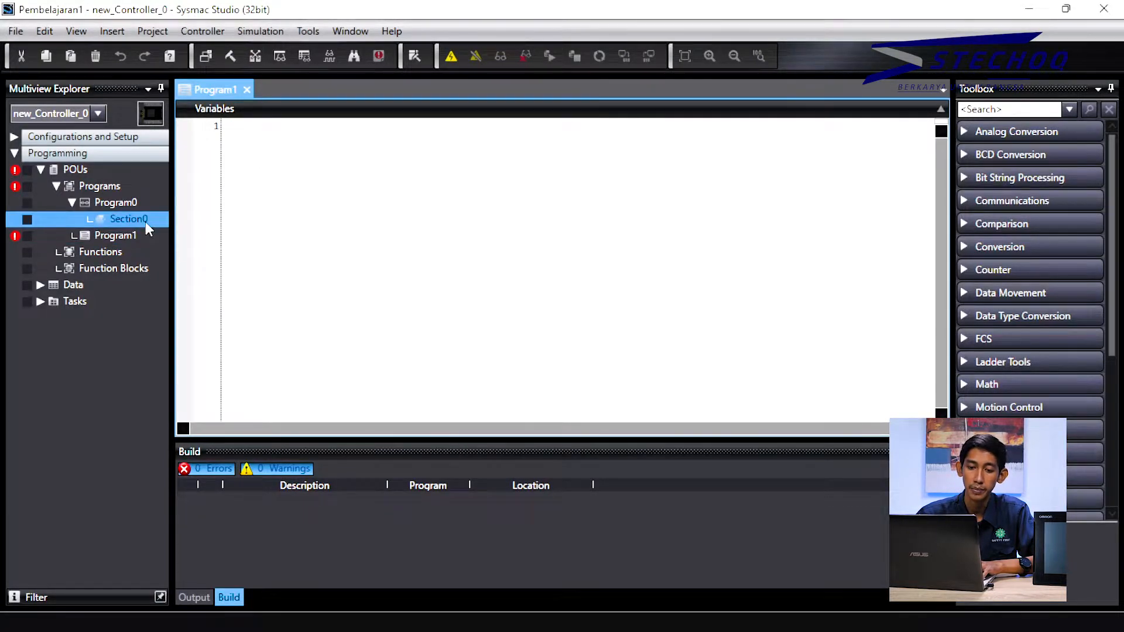
right_click(145, 221)
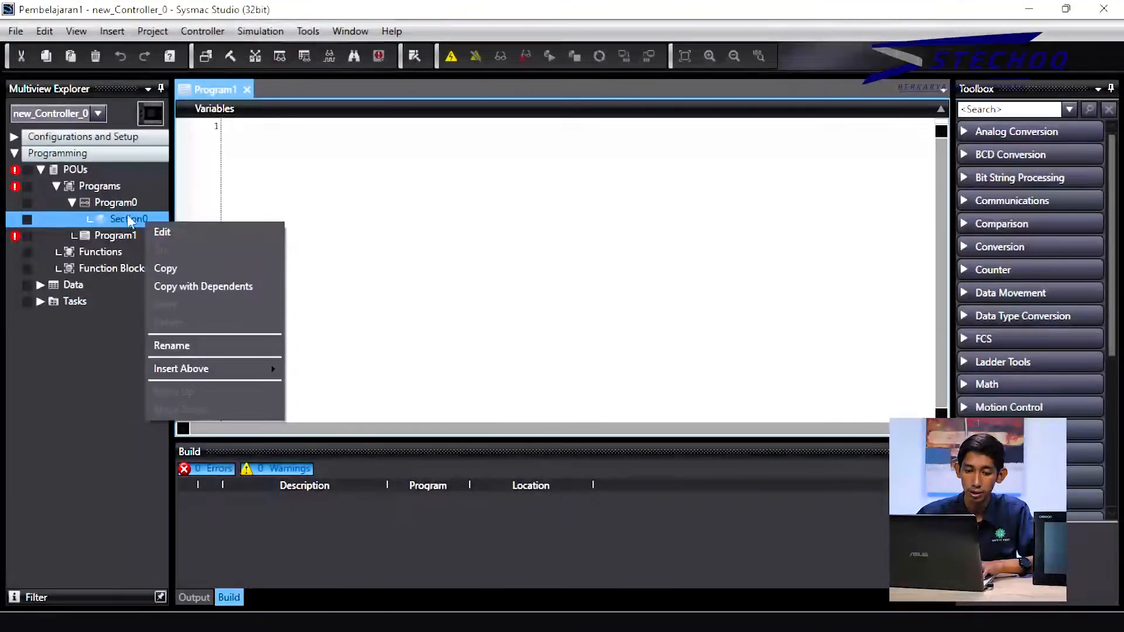
click(119, 200)
double_click(120, 201)
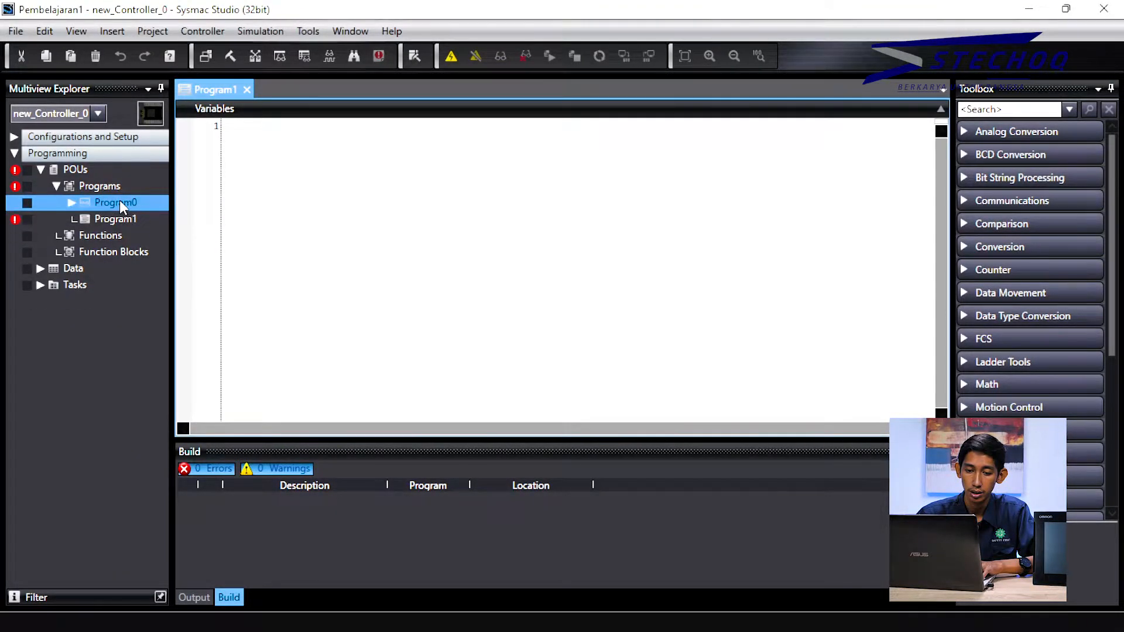
double_click(120, 200)
click(134, 218)
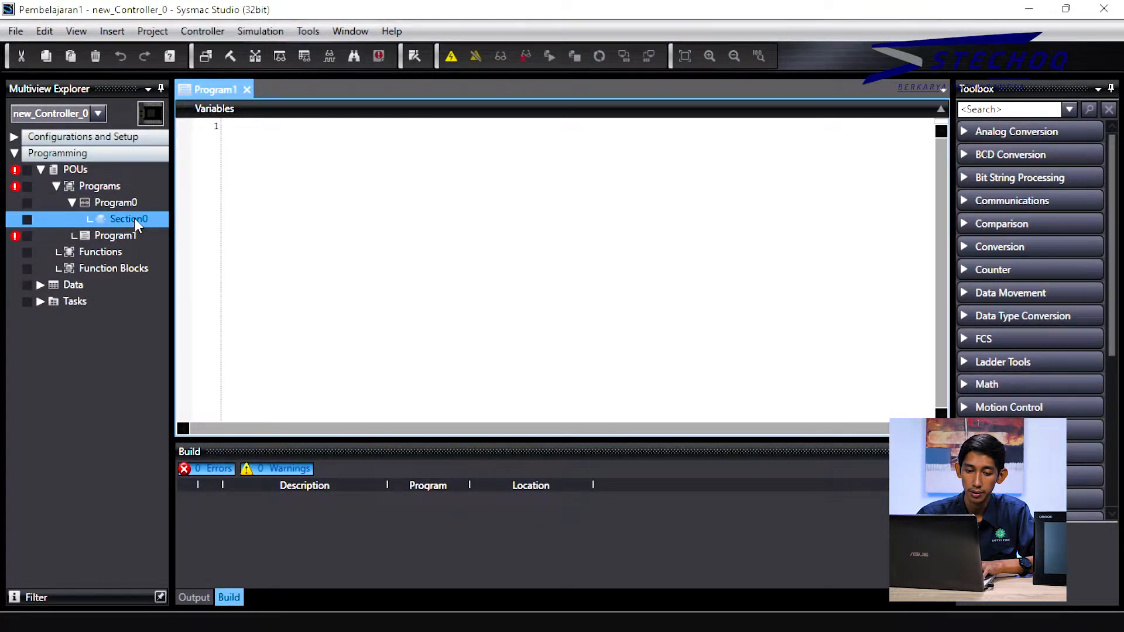
click(131, 203)
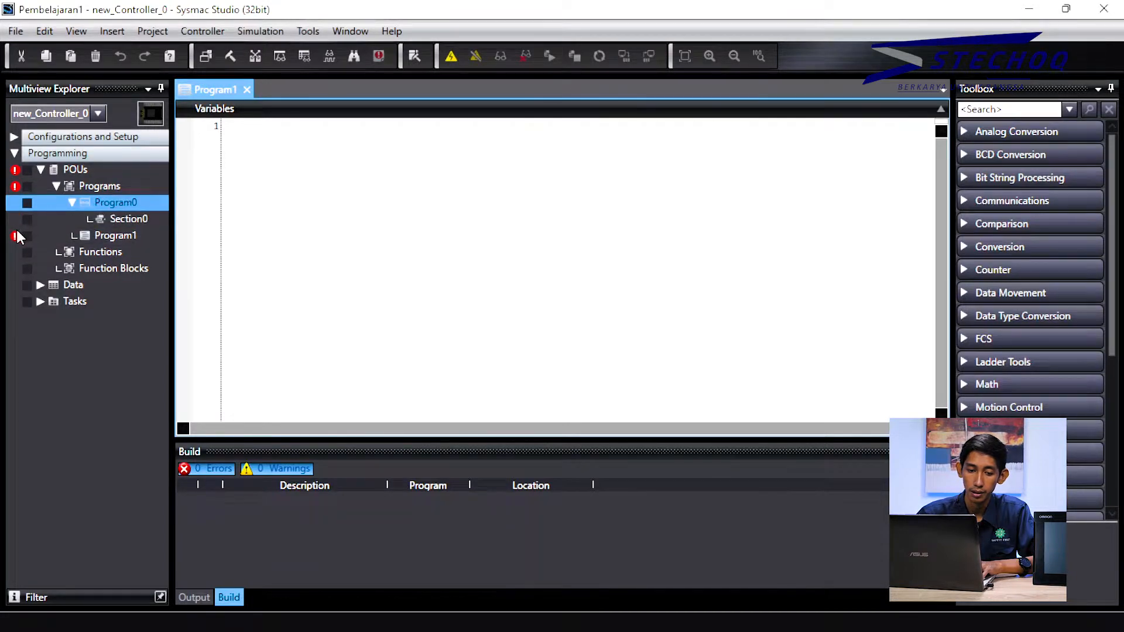
mouse_move(18, 237)
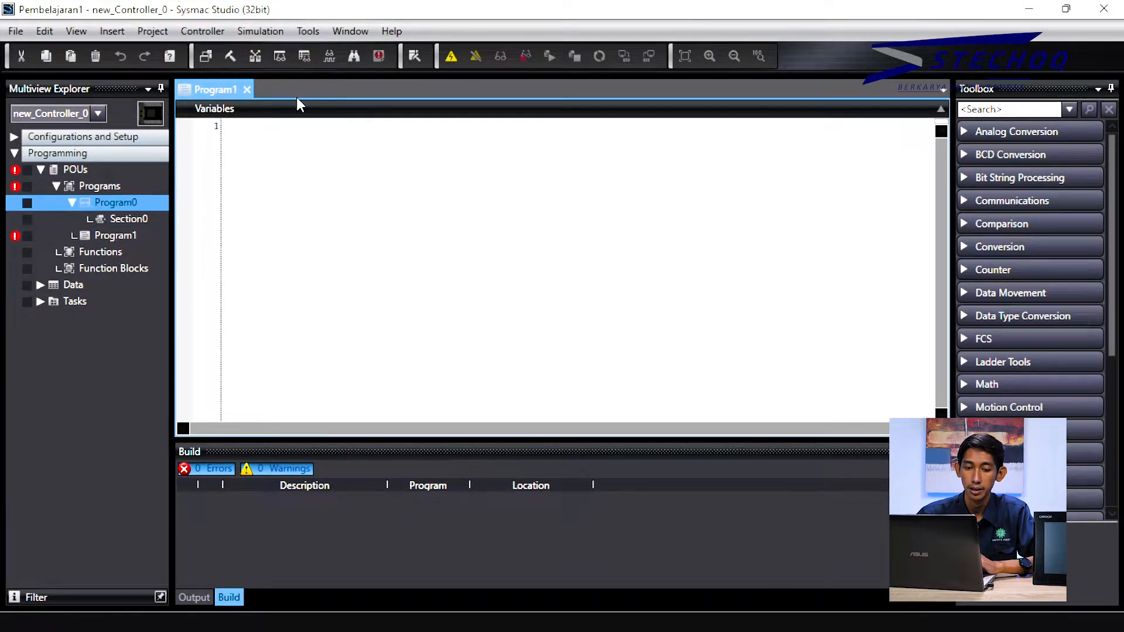
click(242, 289)
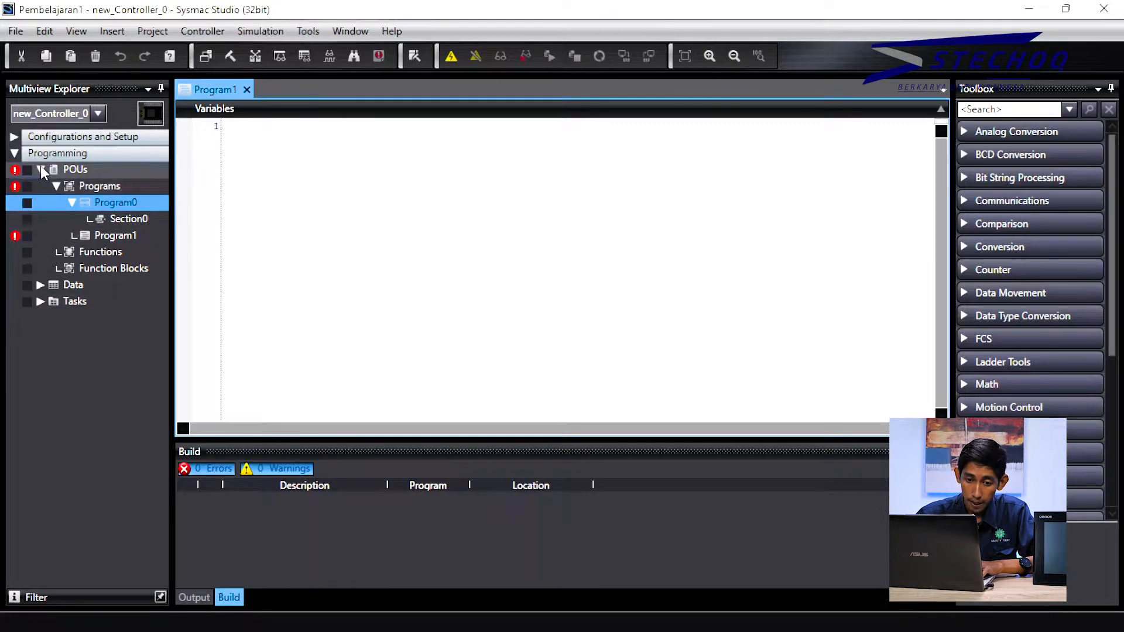
Step: Expand Configurations and Setup and open the EtherCAT tab showing the Master with 0 slaves
click(17, 138)
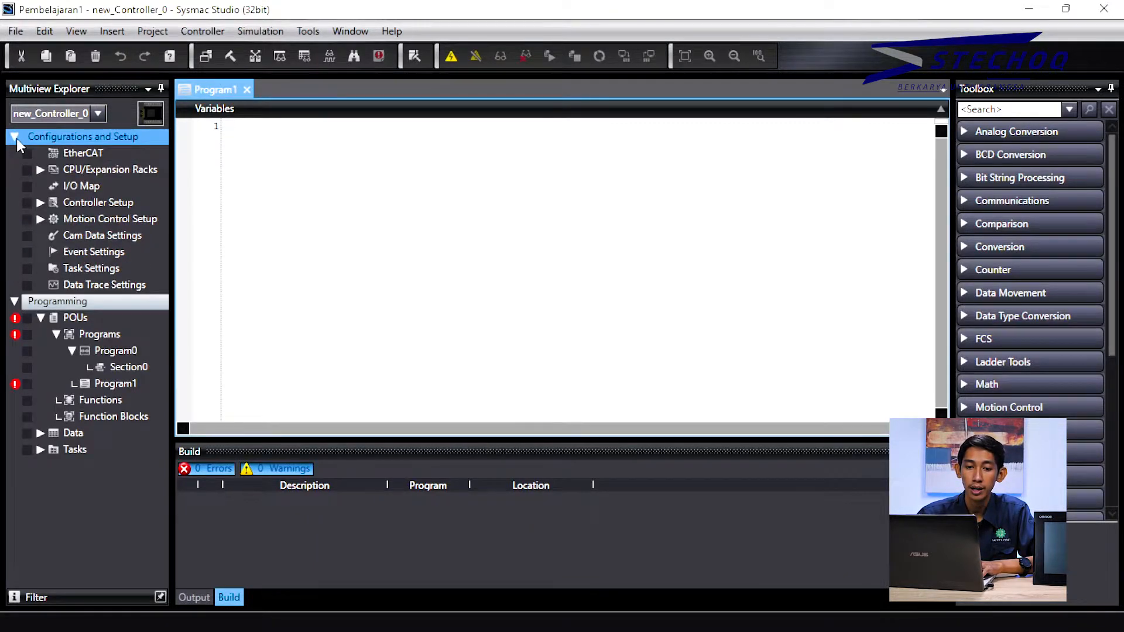
click(93, 154)
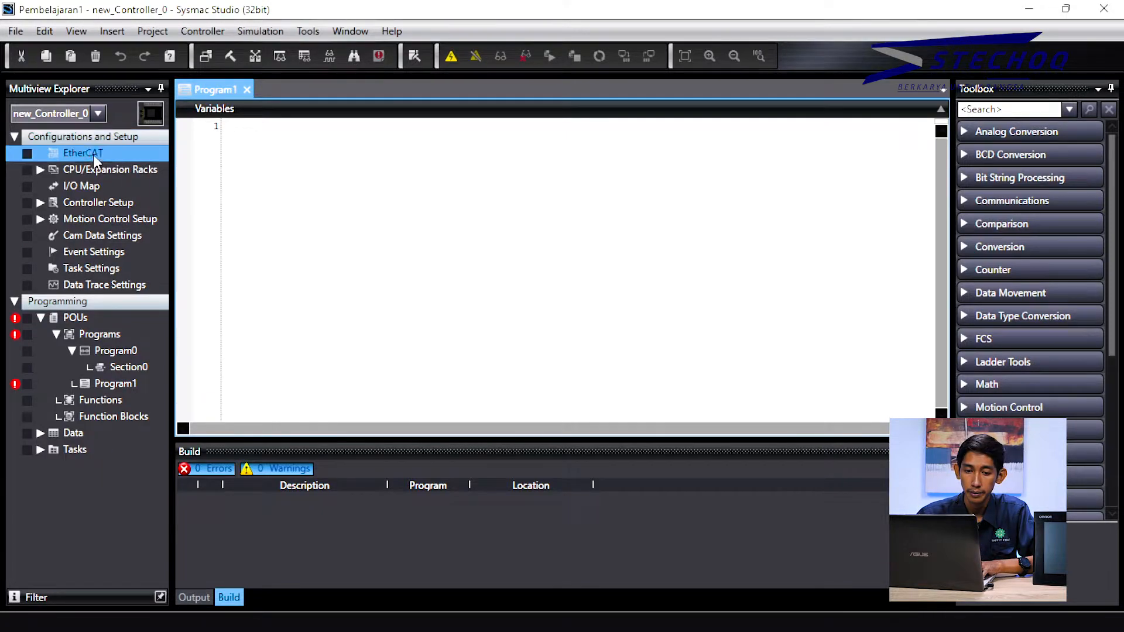
double_click(93, 154)
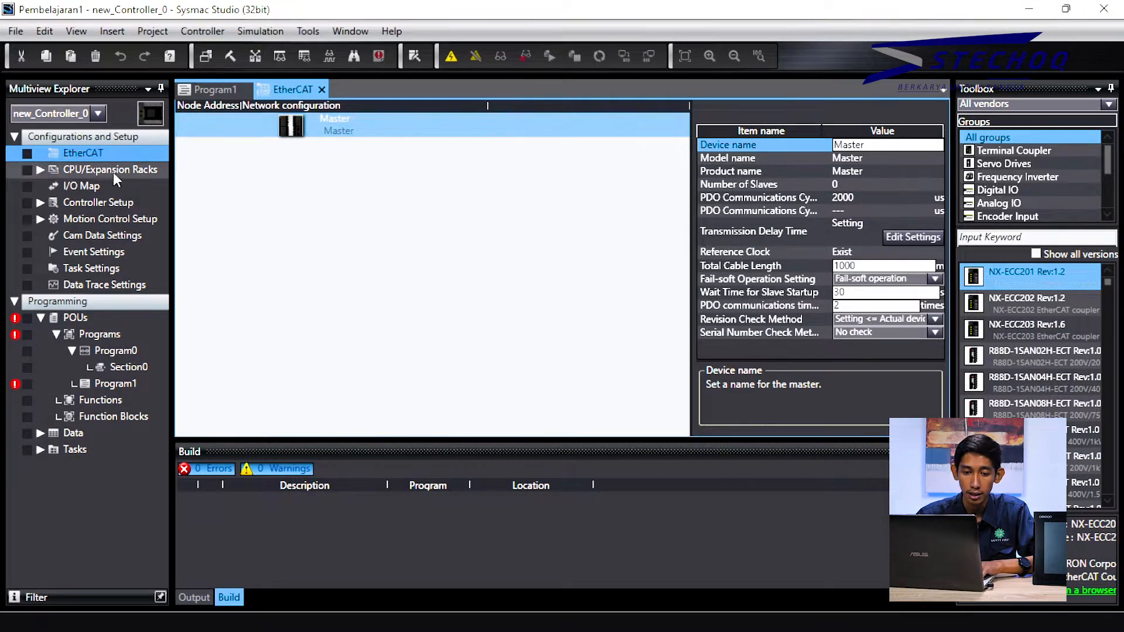
double_click(55, 169)
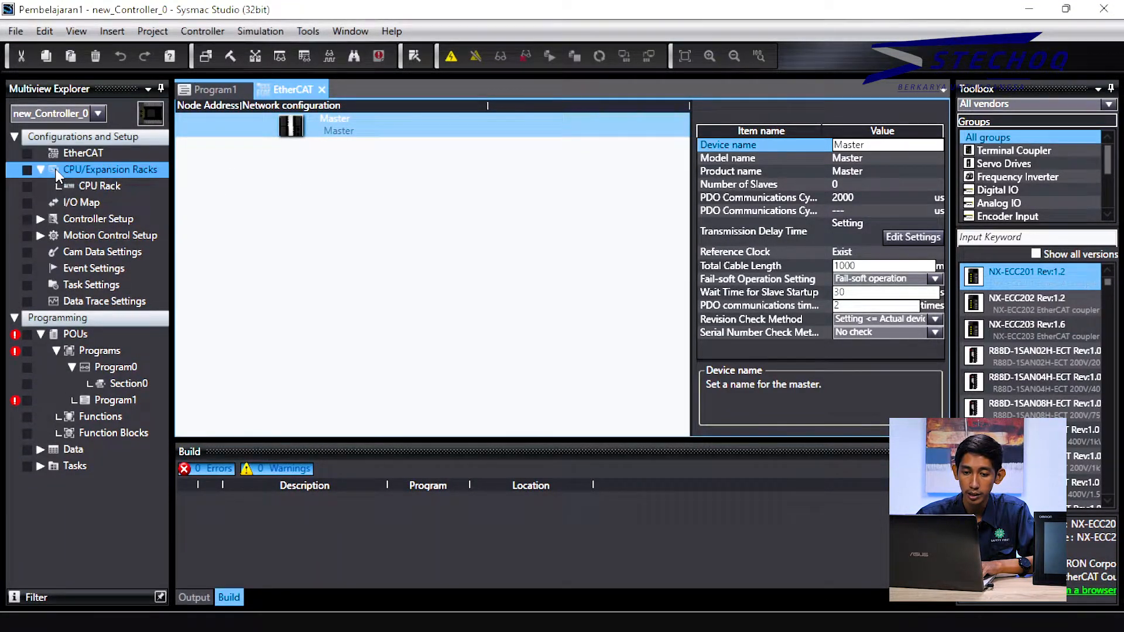
Step: Open the CPU Rack and view the NX1P2-1040DT controller and NX1-END02 end cover properties
click(95, 187)
double_click(96, 186)
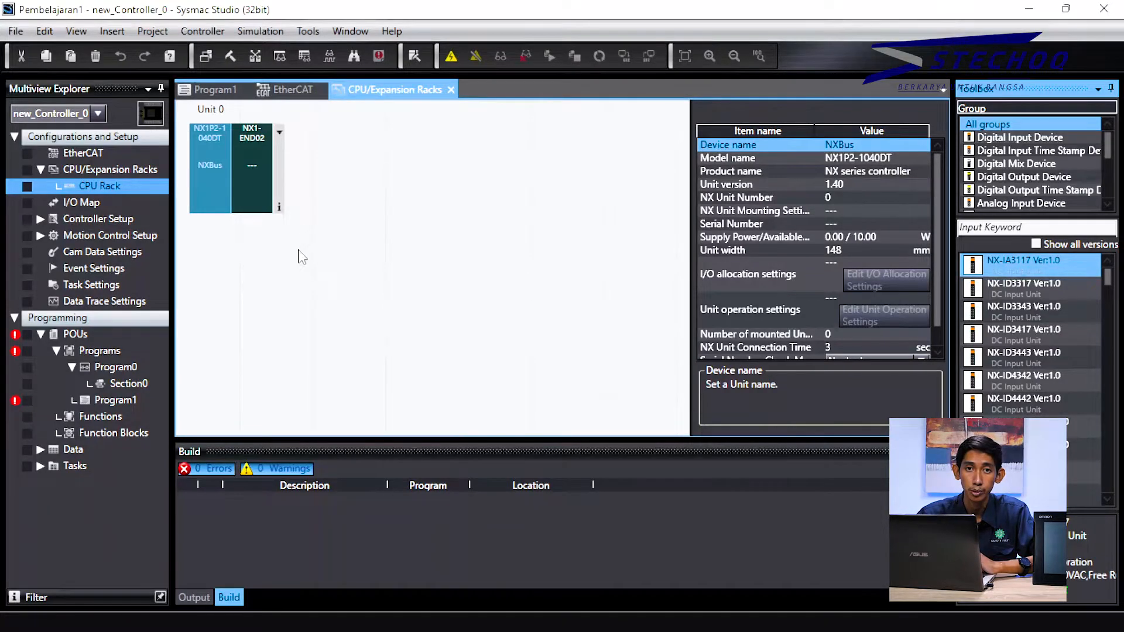
click(261, 170)
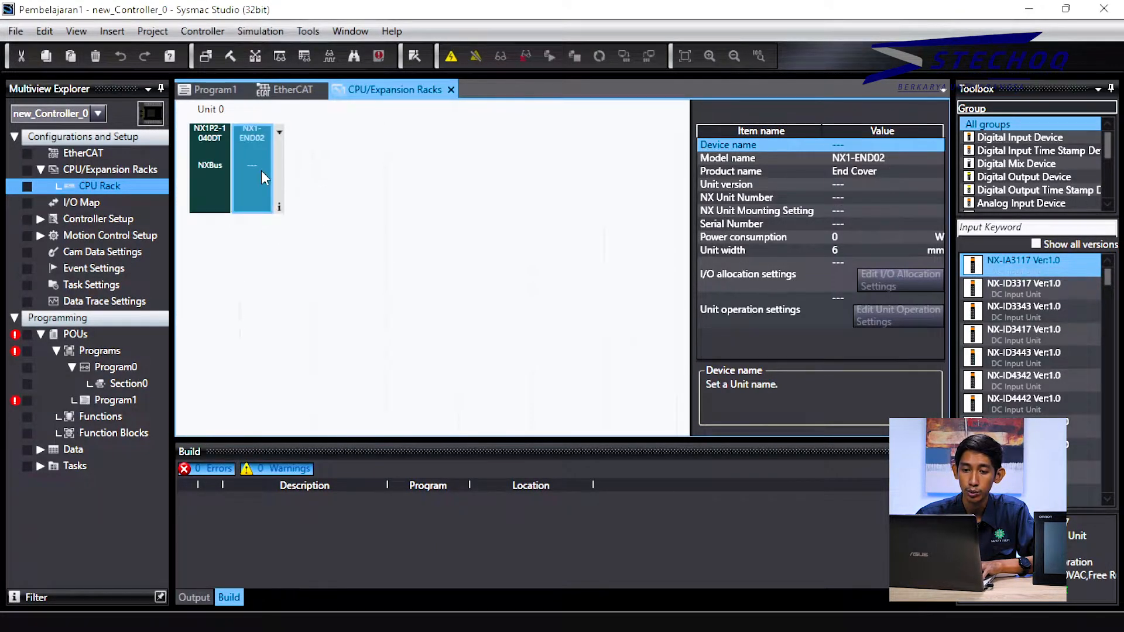
click(217, 169)
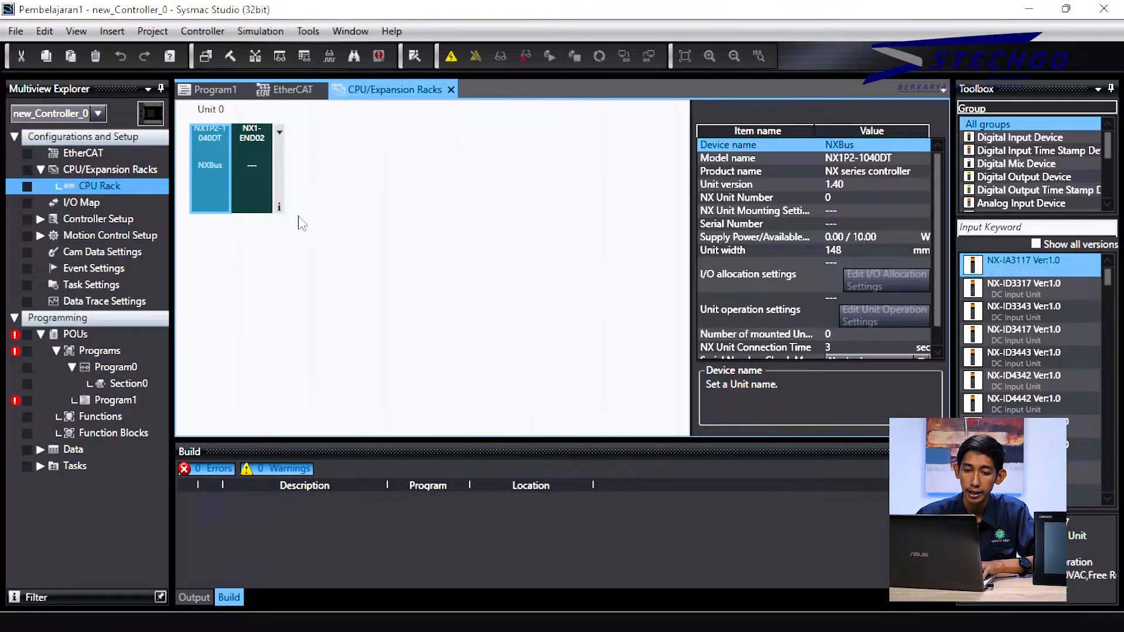
click(258, 156)
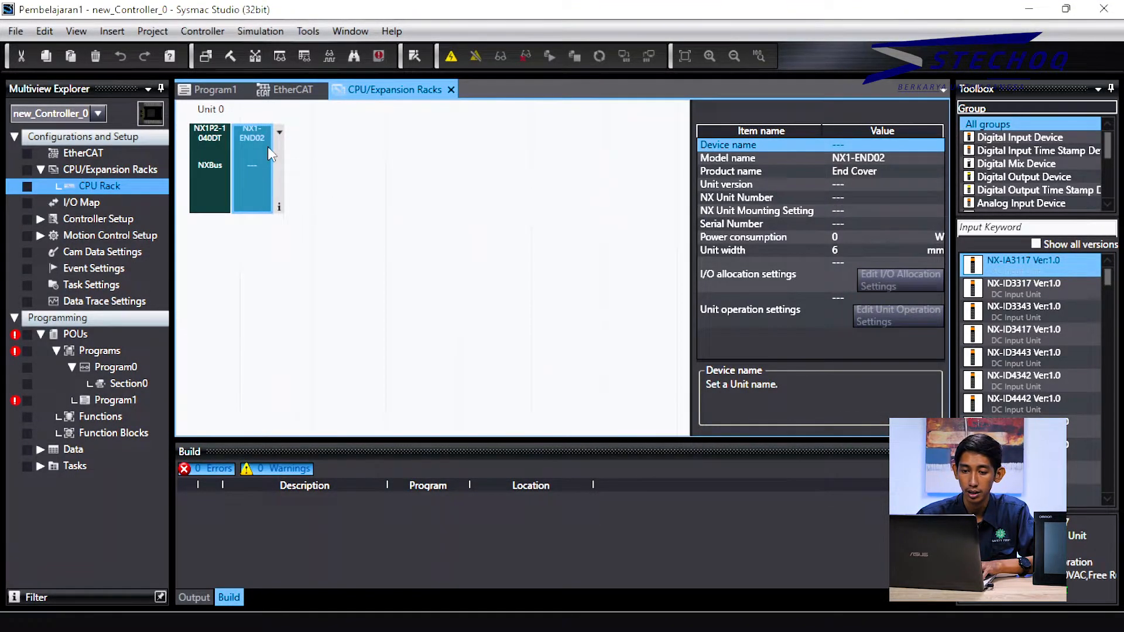
Step: Open the I/O Map, expand Built-in I/O Settings and name Input Bit 00's variable 'Tombol1'
double_click(115, 204)
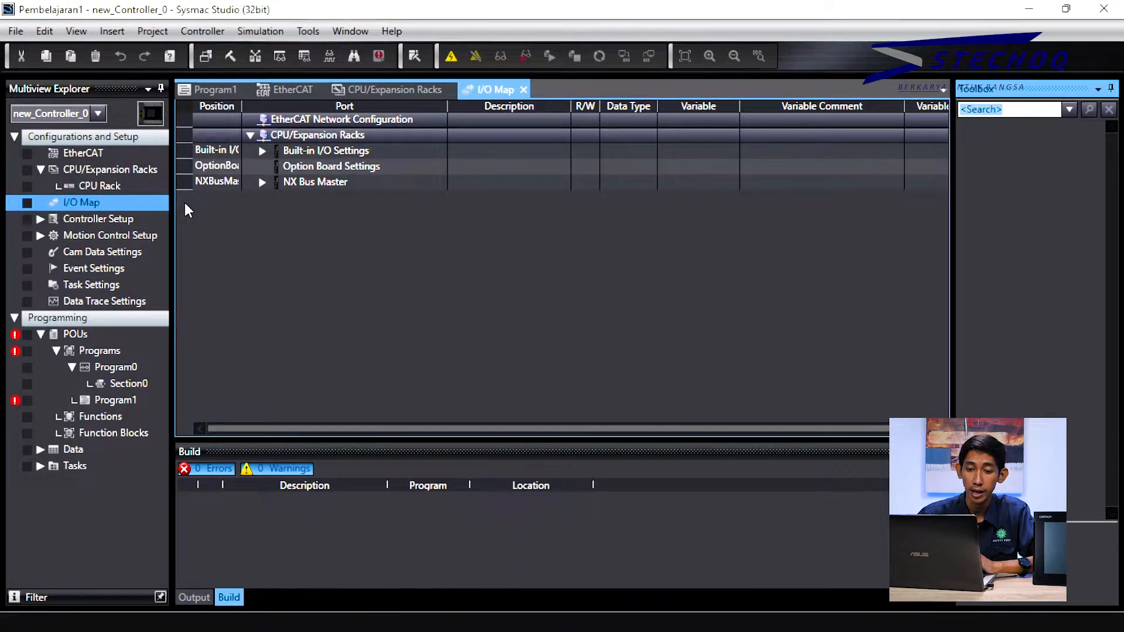
click(261, 147)
click(263, 151)
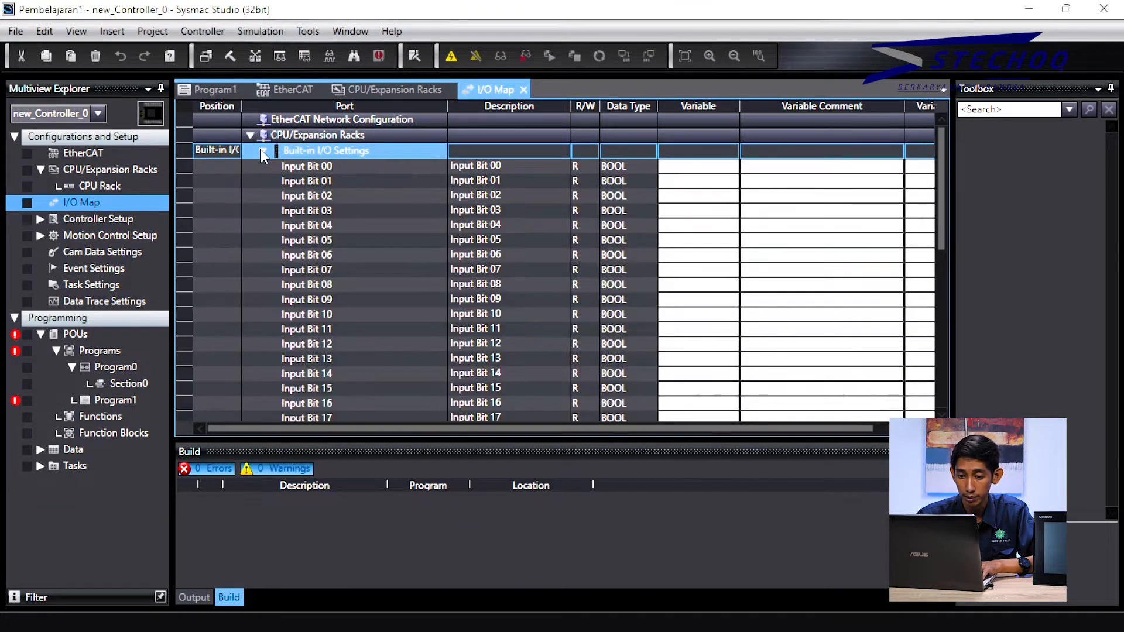
click(708, 170)
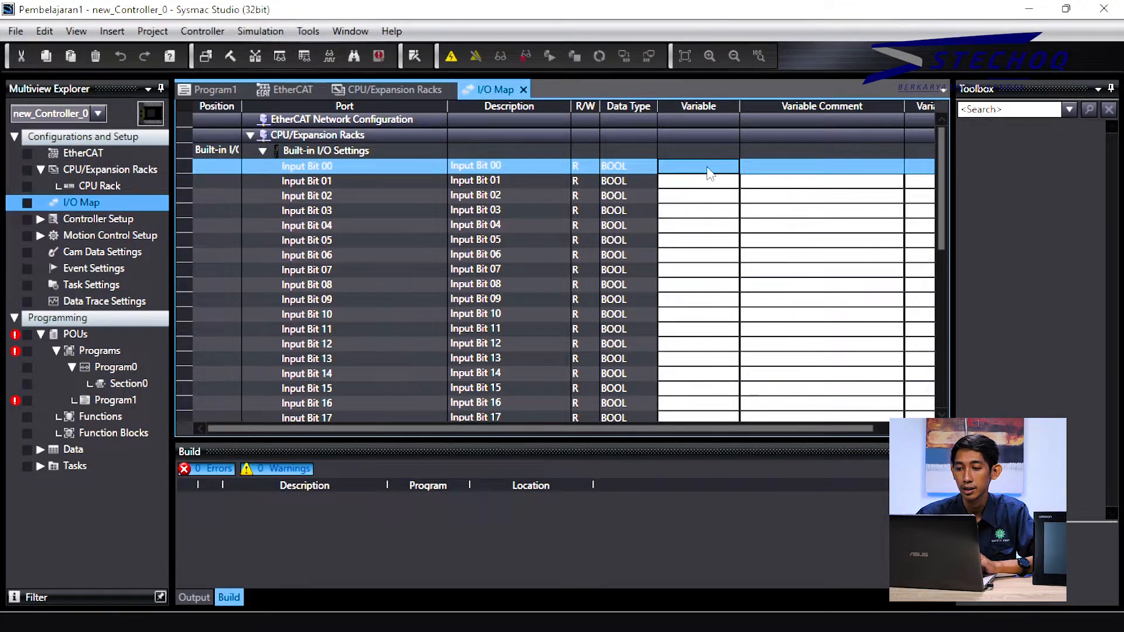
click(708, 170)
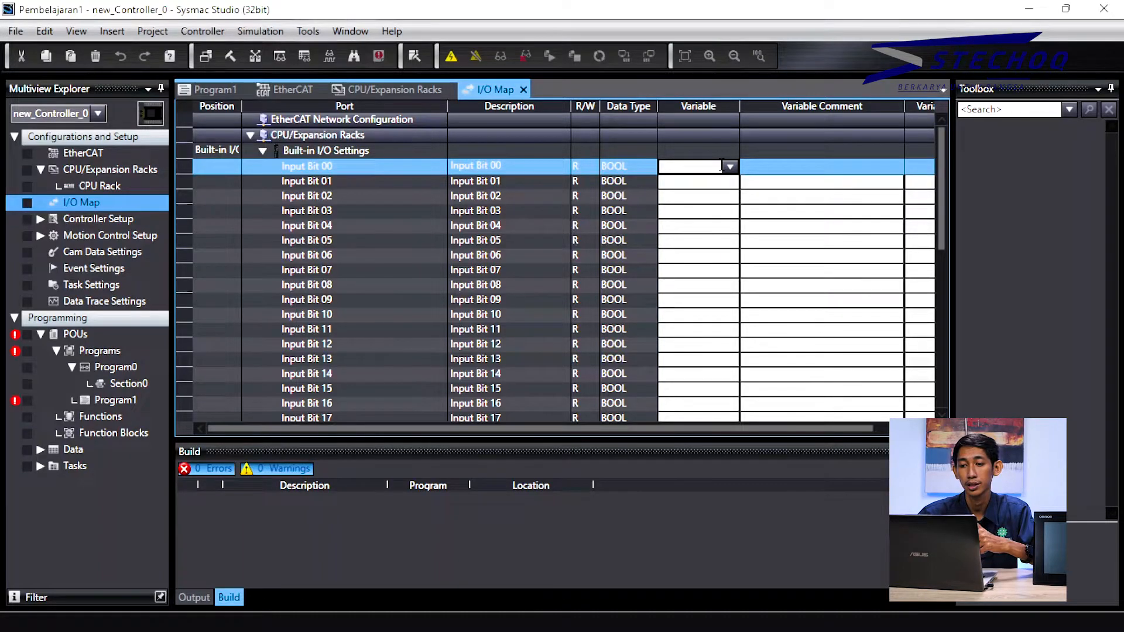
text(T)
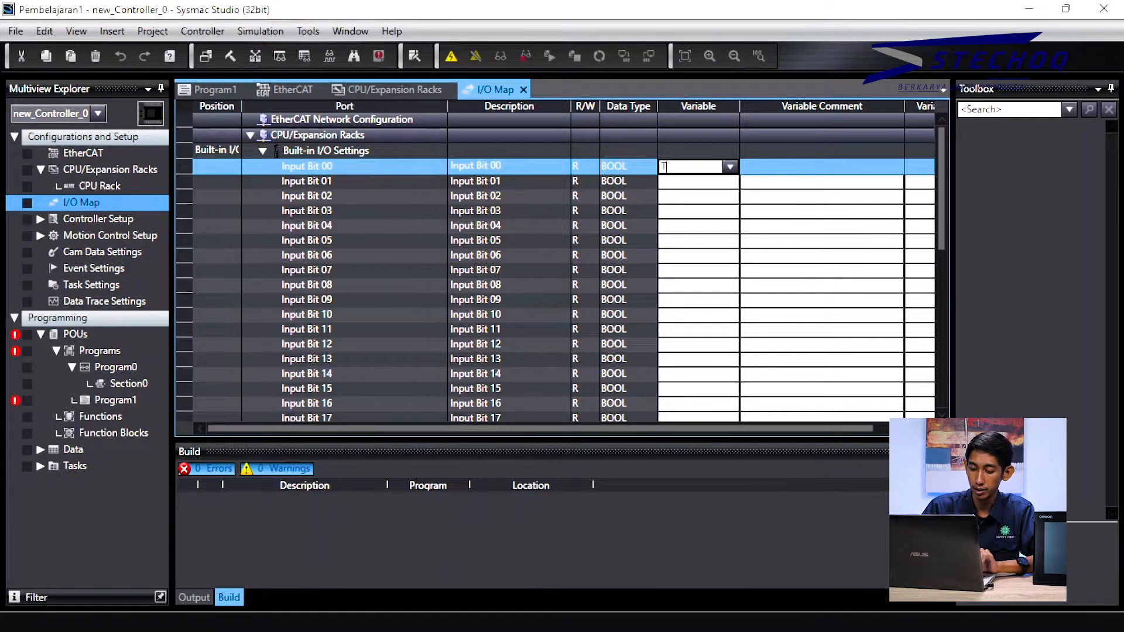
text(ombol)
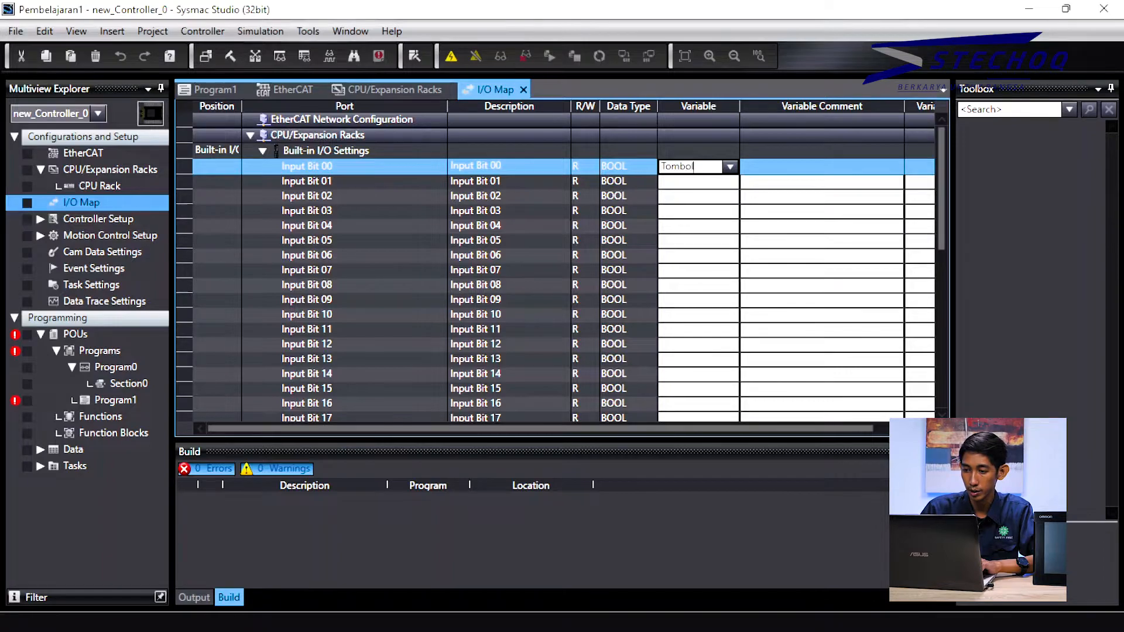
text(1)
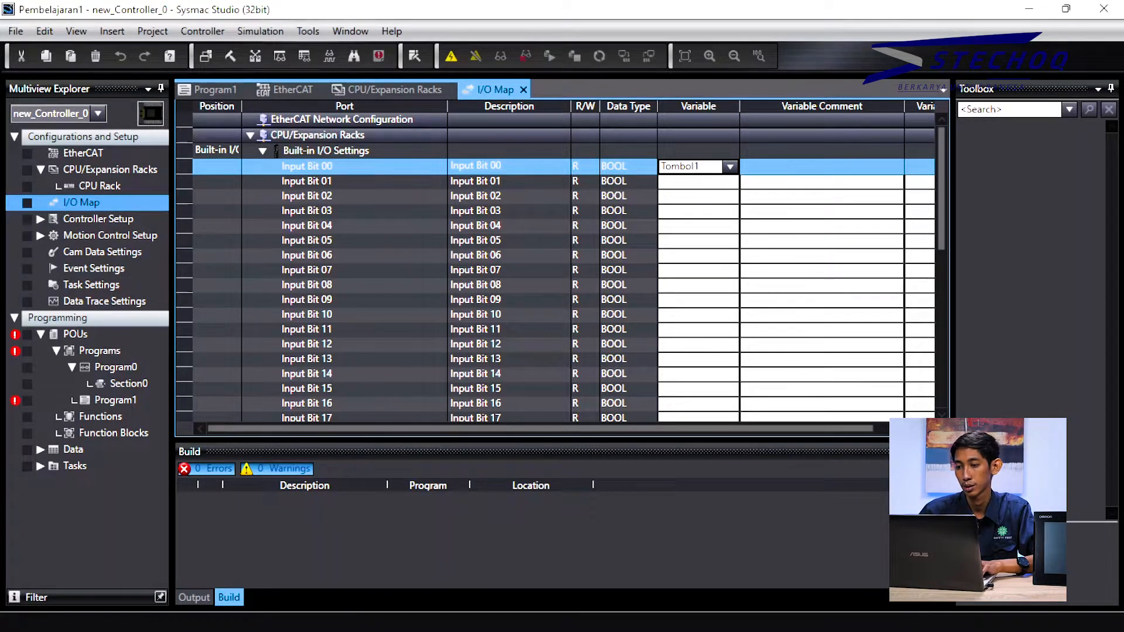
key(Return)
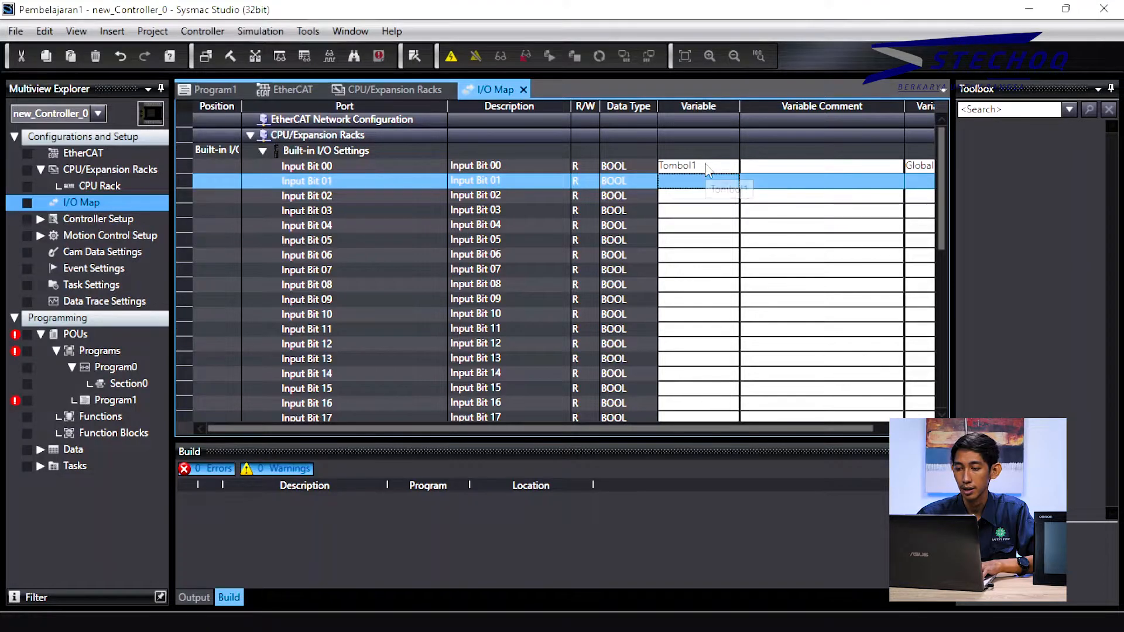
Step: Rename Input Bit 00's variable to Input1, correcting the 'Indput1' typo
click(707, 169)
click(707, 167)
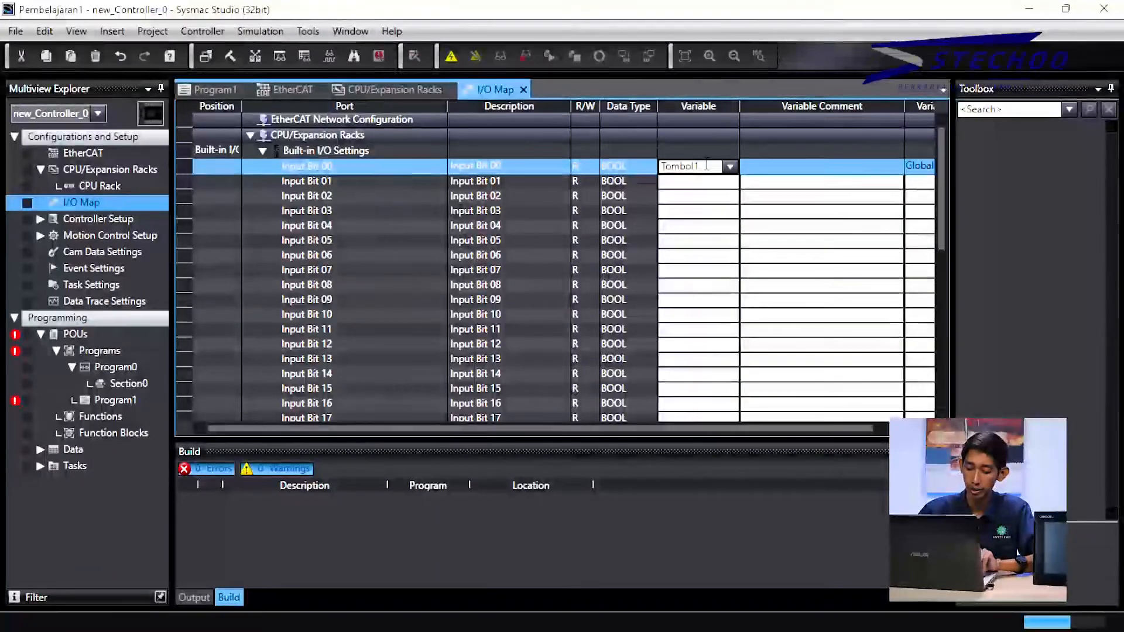
key(ctrl+a)
key(Escape)
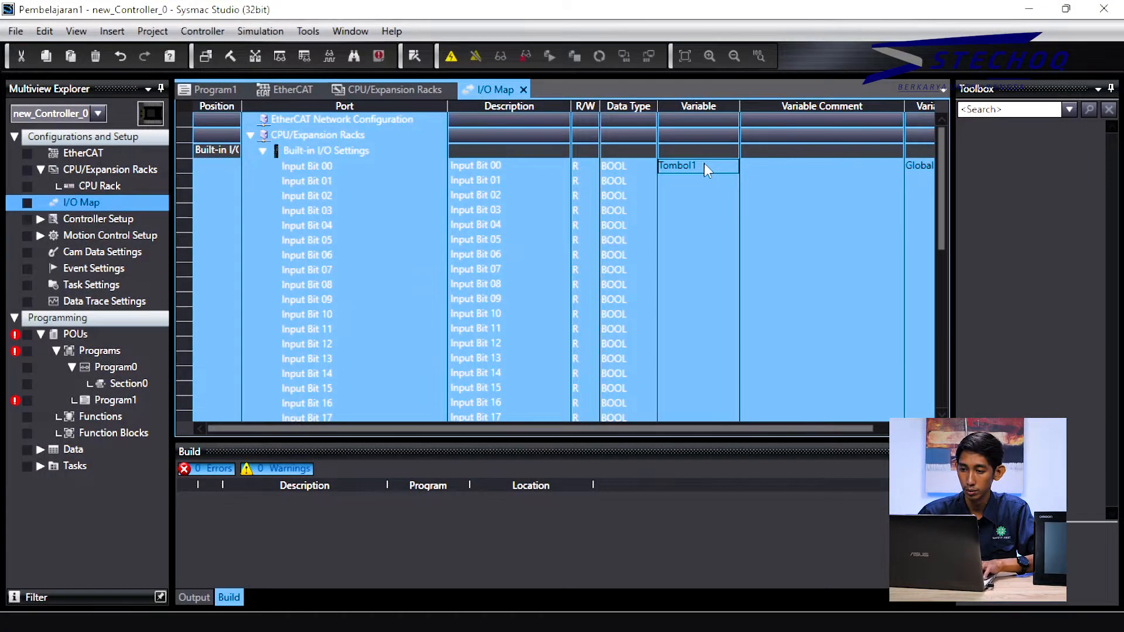
double_click(702, 166)
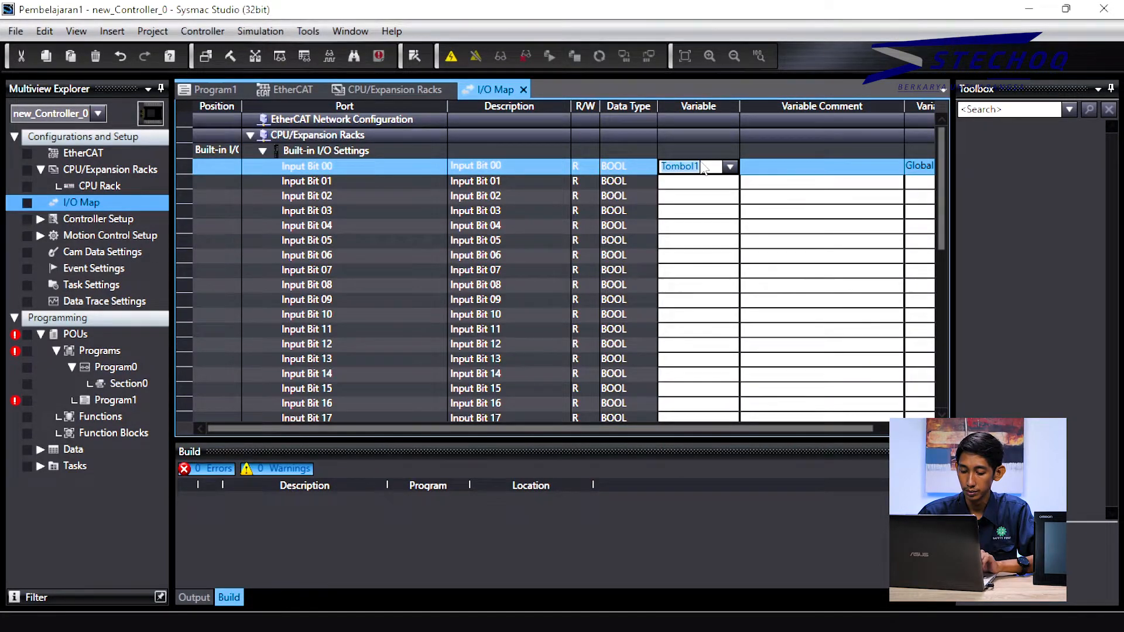
text(Indput)
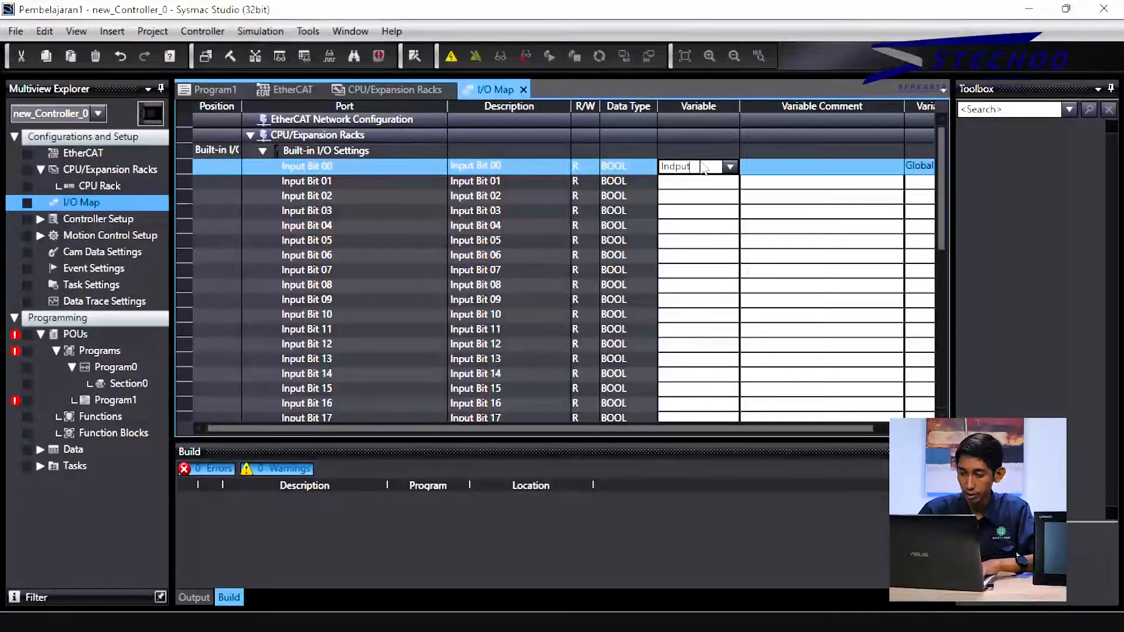
text(1)
key(Return)
click(703, 168)
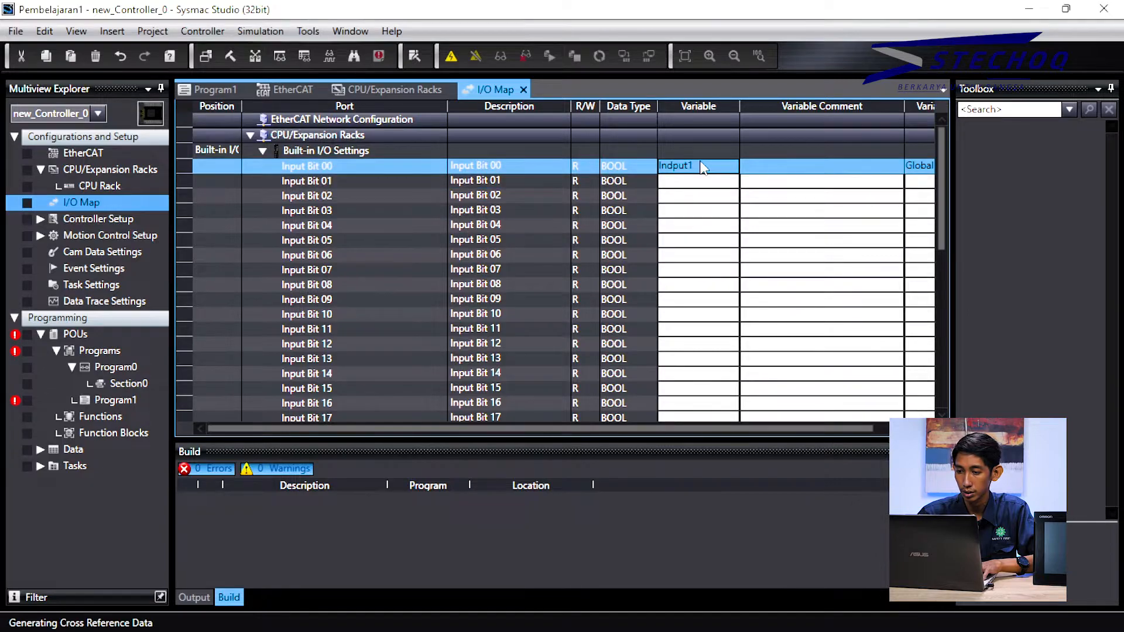
click(677, 168)
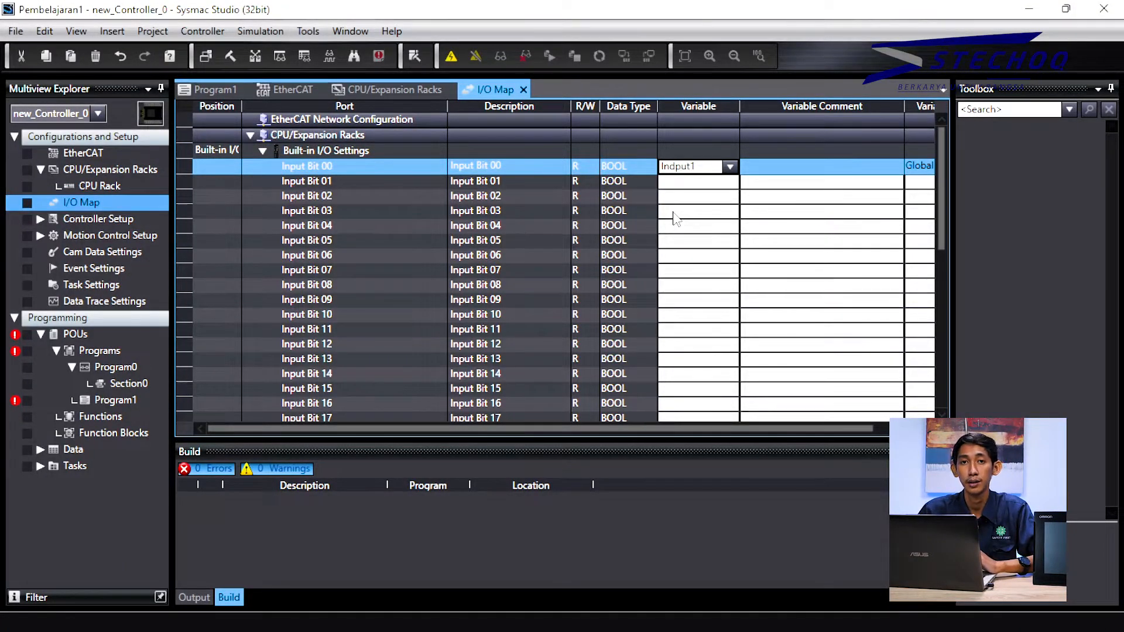
key(BackSpace)
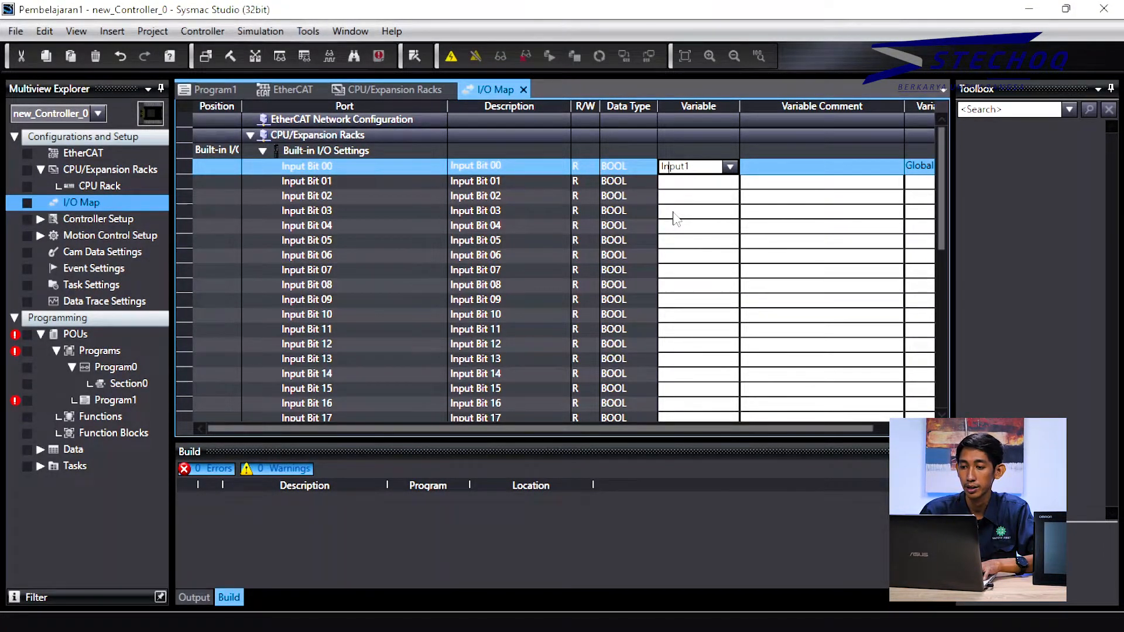
Step: Assign the variable Input2 to Input Bit 01
click(706, 183)
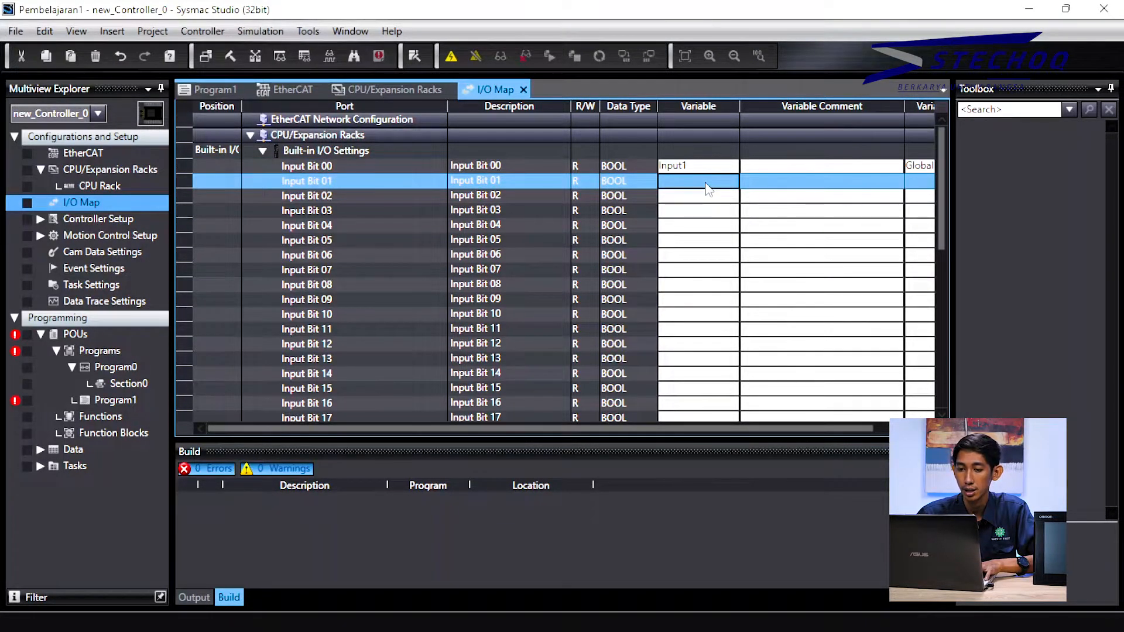
click(706, 183)
text(Input2)
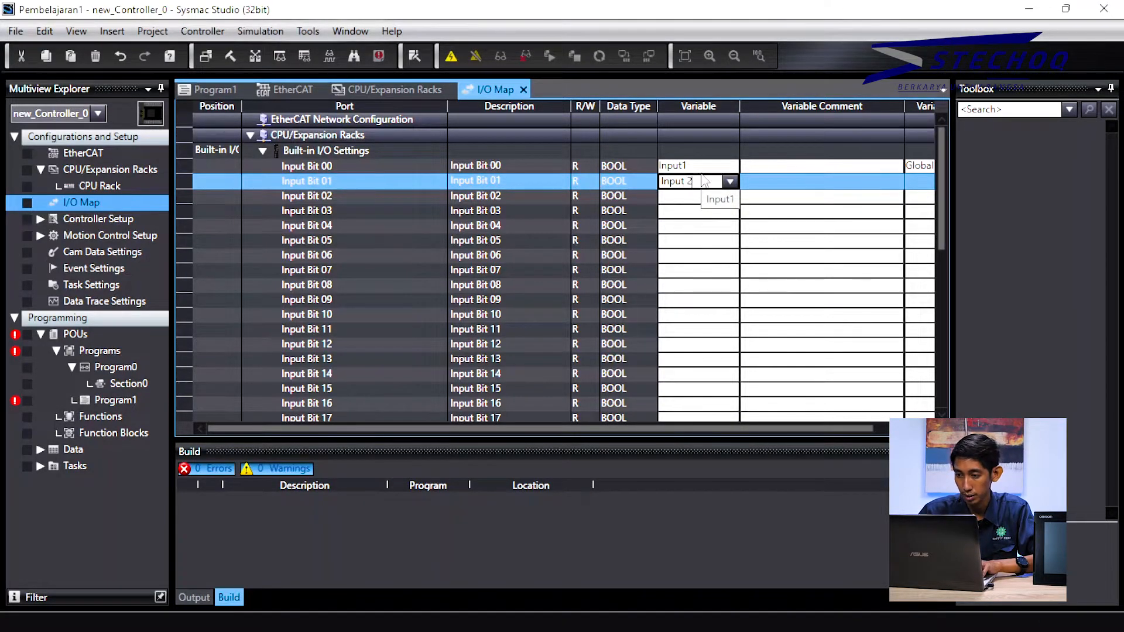
key(Return)
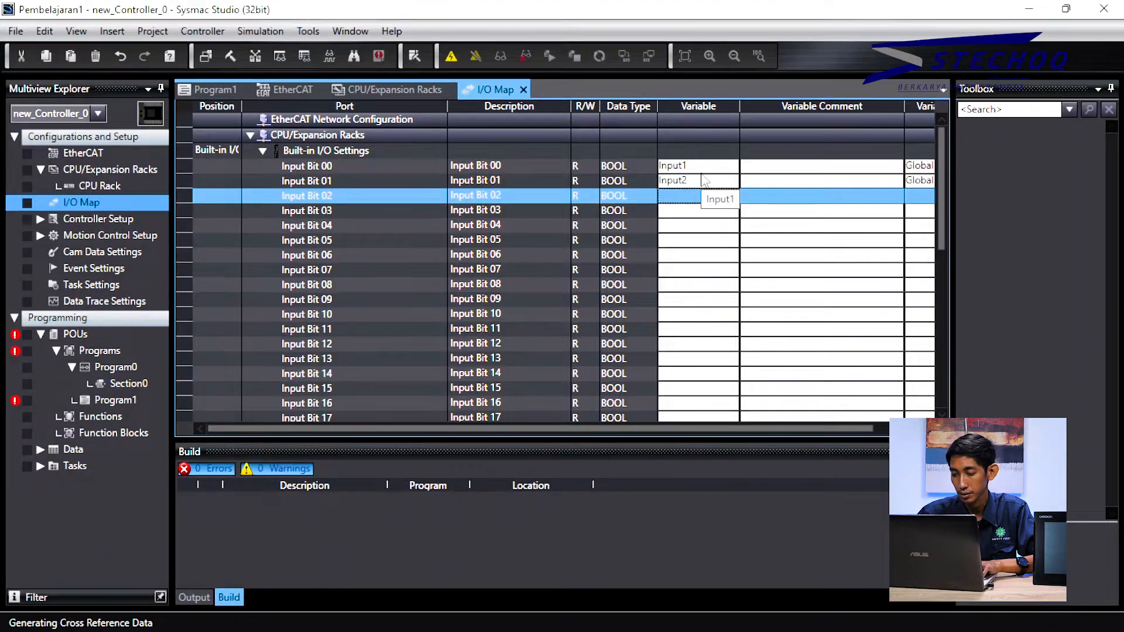
Step: Map Output1 to Output Bit 00 and Output2 to Output Bit 01 in the I/O Map
scroll(703, 199, down, 4)
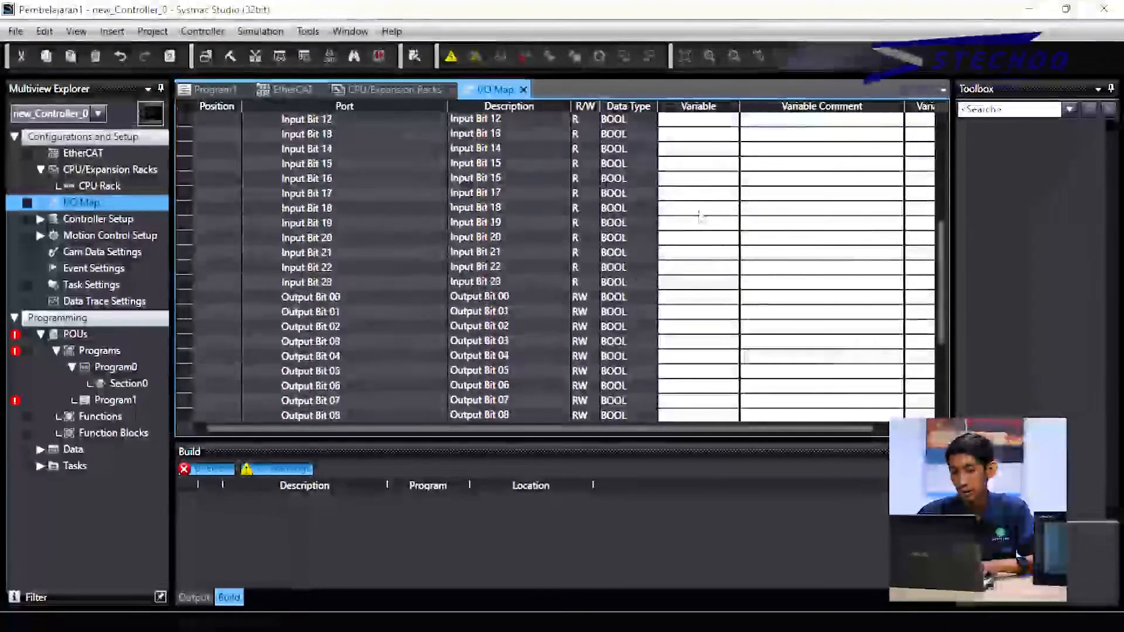
scroll(701, 215, up, 5)
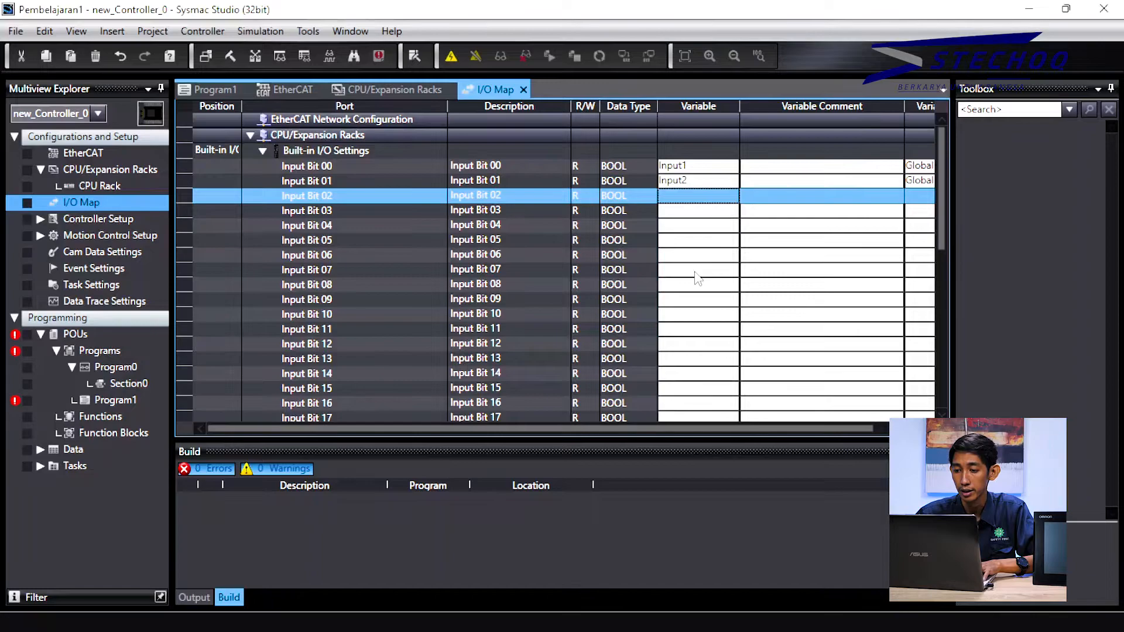
scroll(695, 276, down, 4)
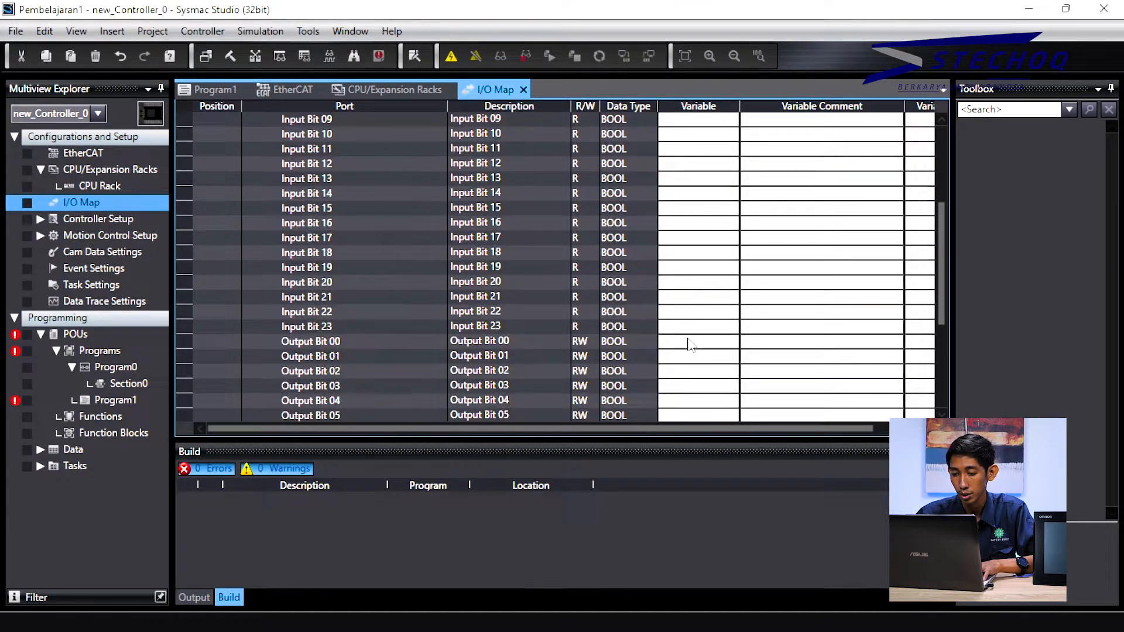
double_click(689, 342)
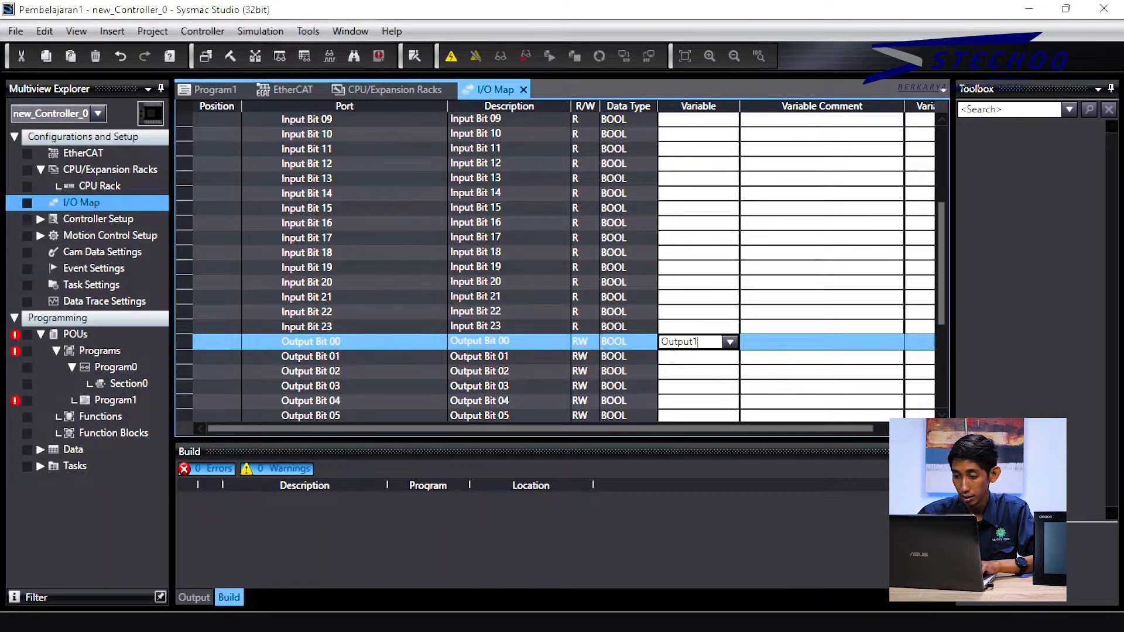
click(691, 357)
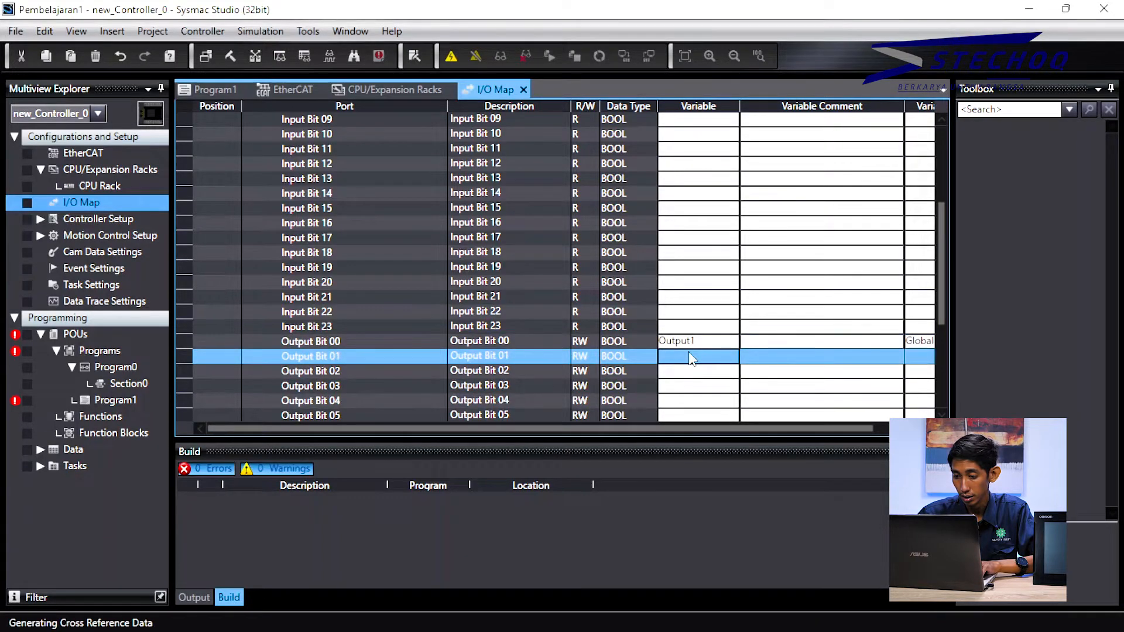
double_click(690, 357)
text(O)
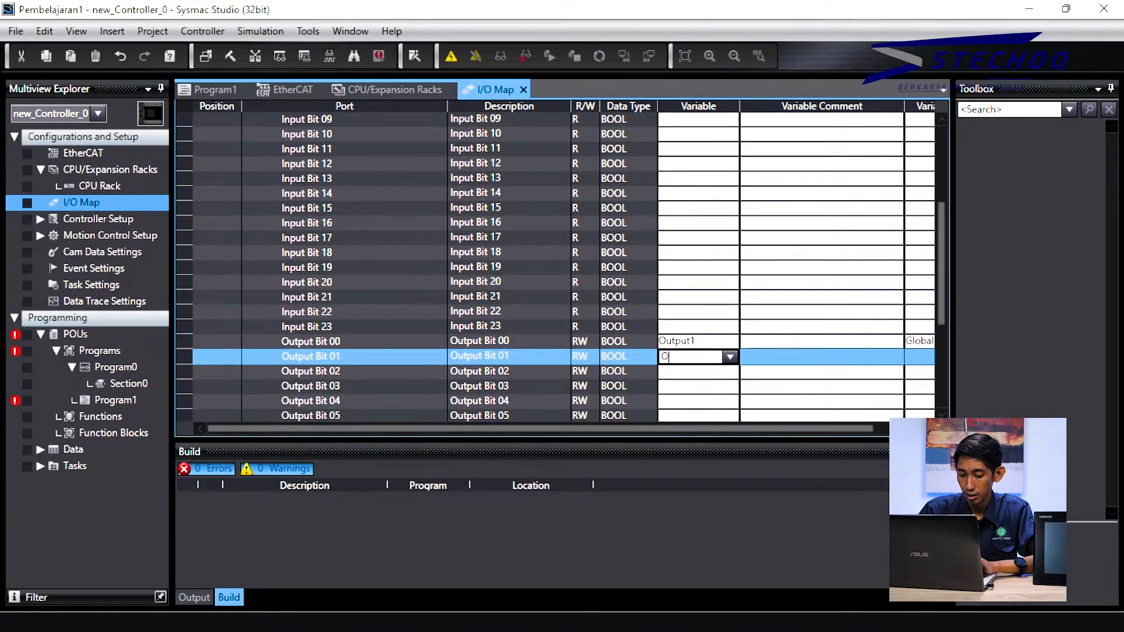
text(utput2)
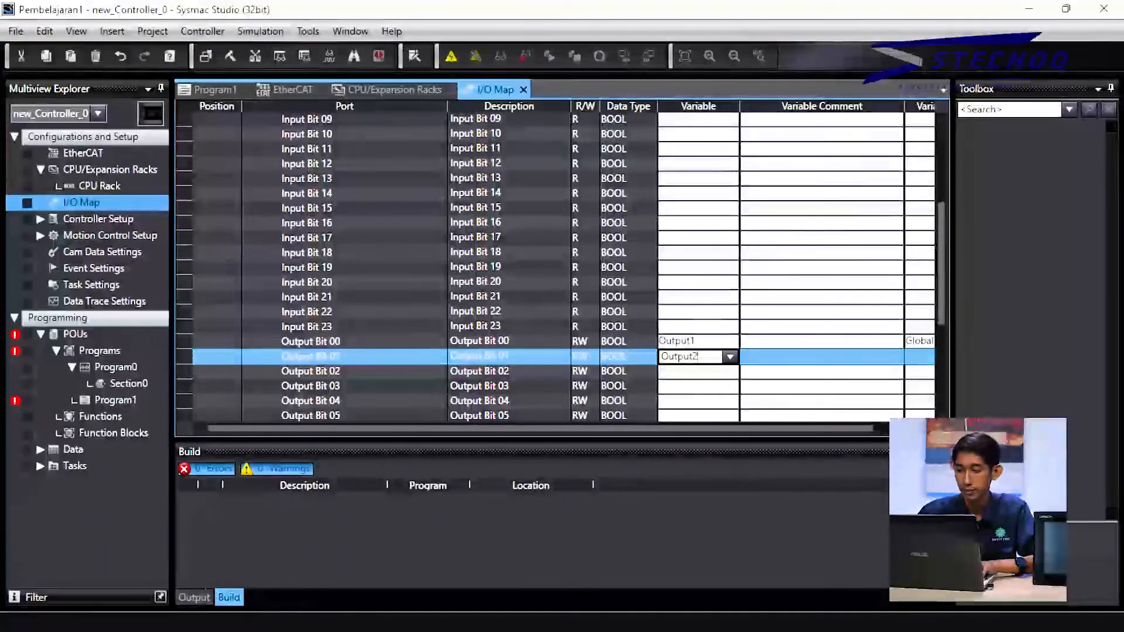
key(Return)
scroll(613, 318, up, 4)
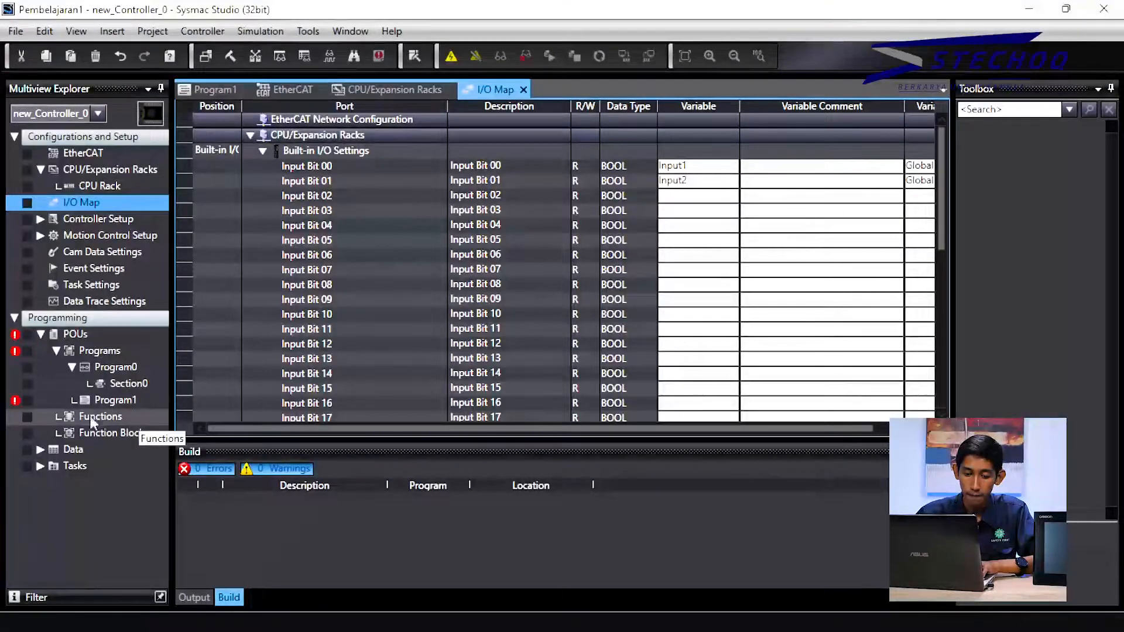
Step: Delete Program0 with its Section0 from the project, confirming with Yes
click(120, 384)
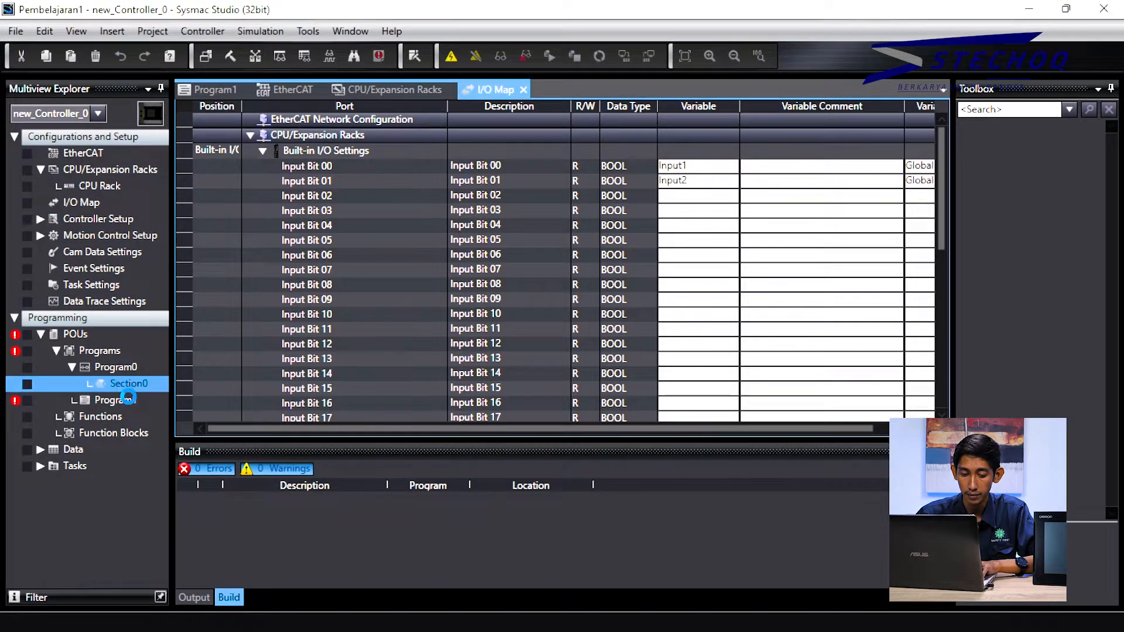
right_click(135, 384)
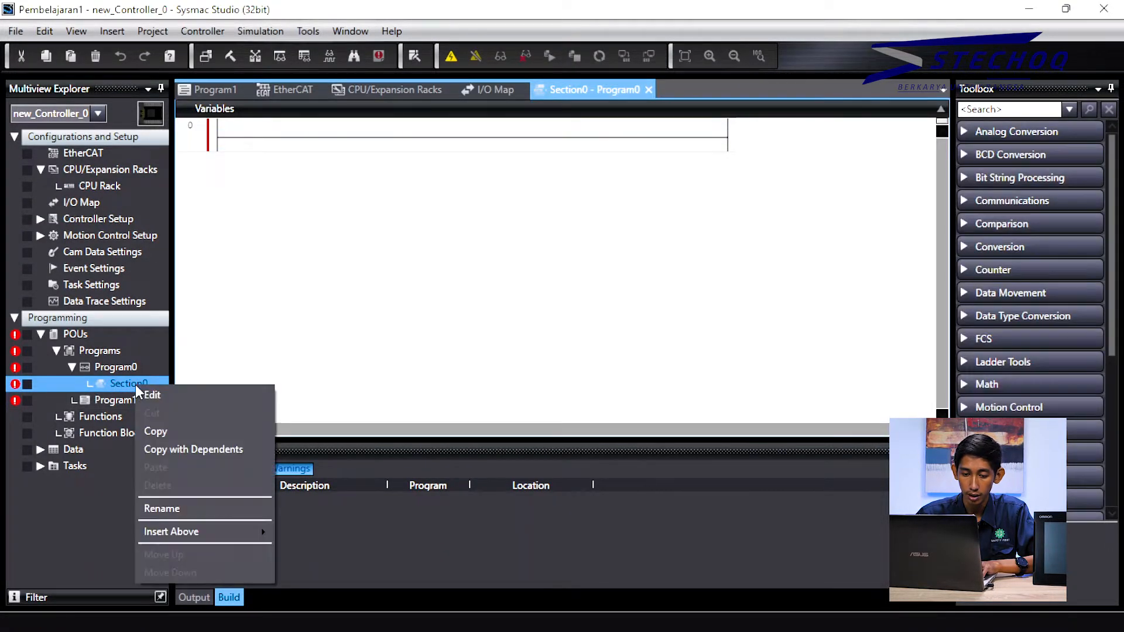
click(125, 367)
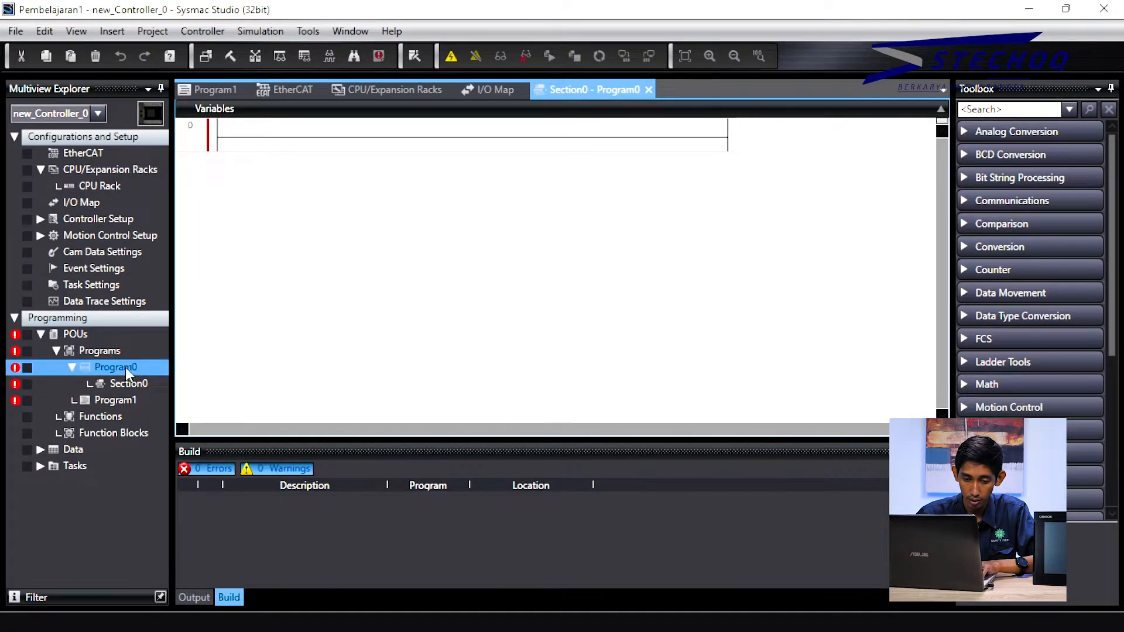
right_click(126, 367)
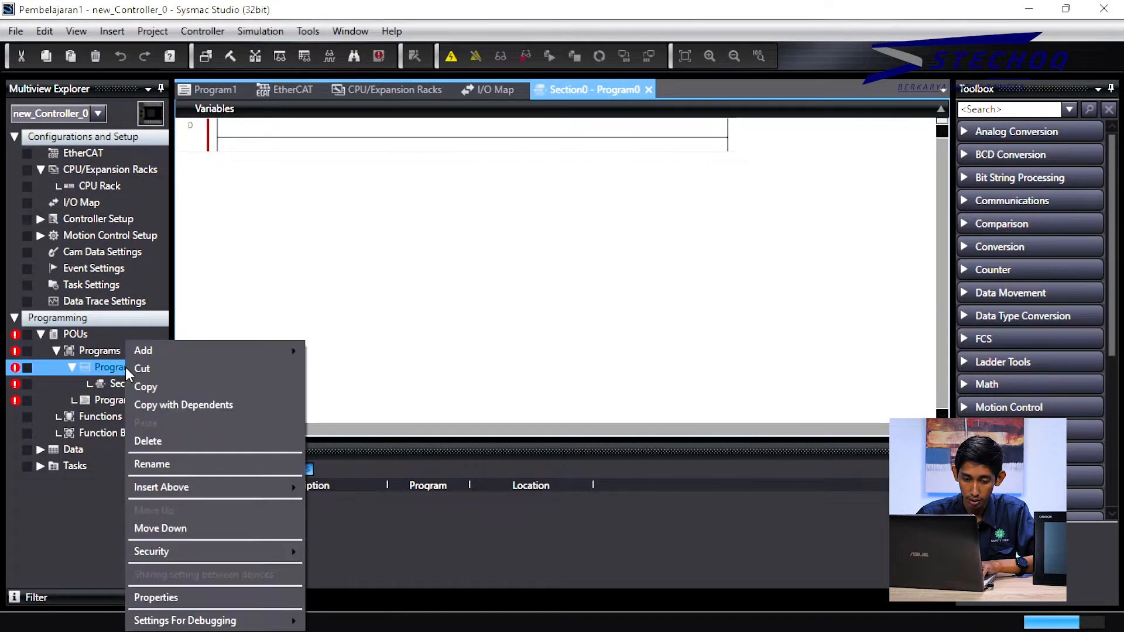
click(154, 442)
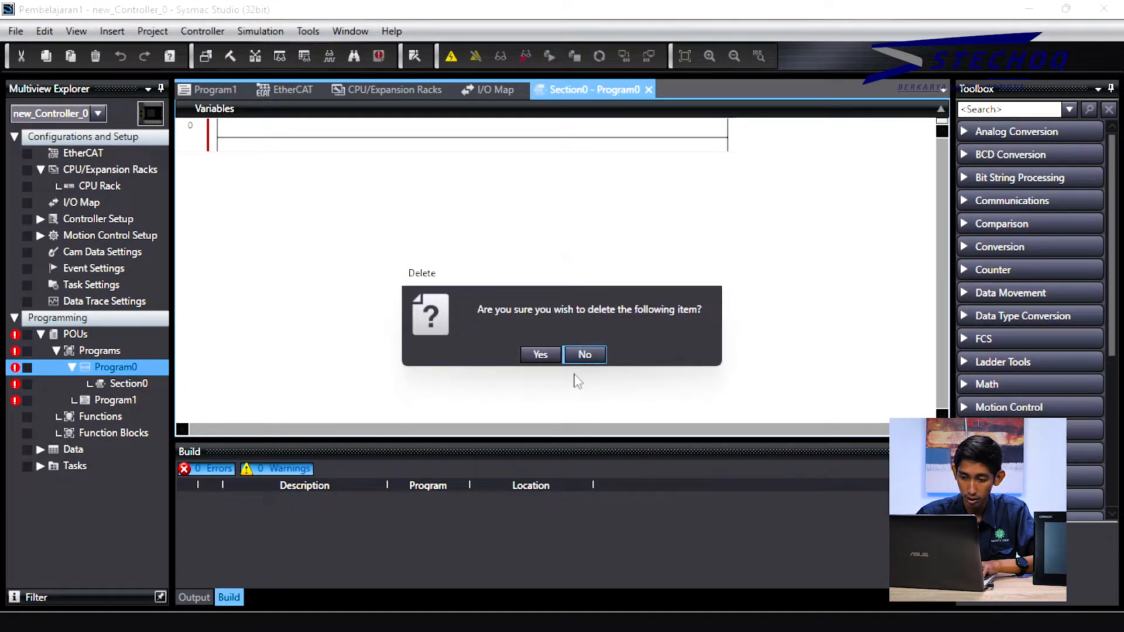
click(539, 354)
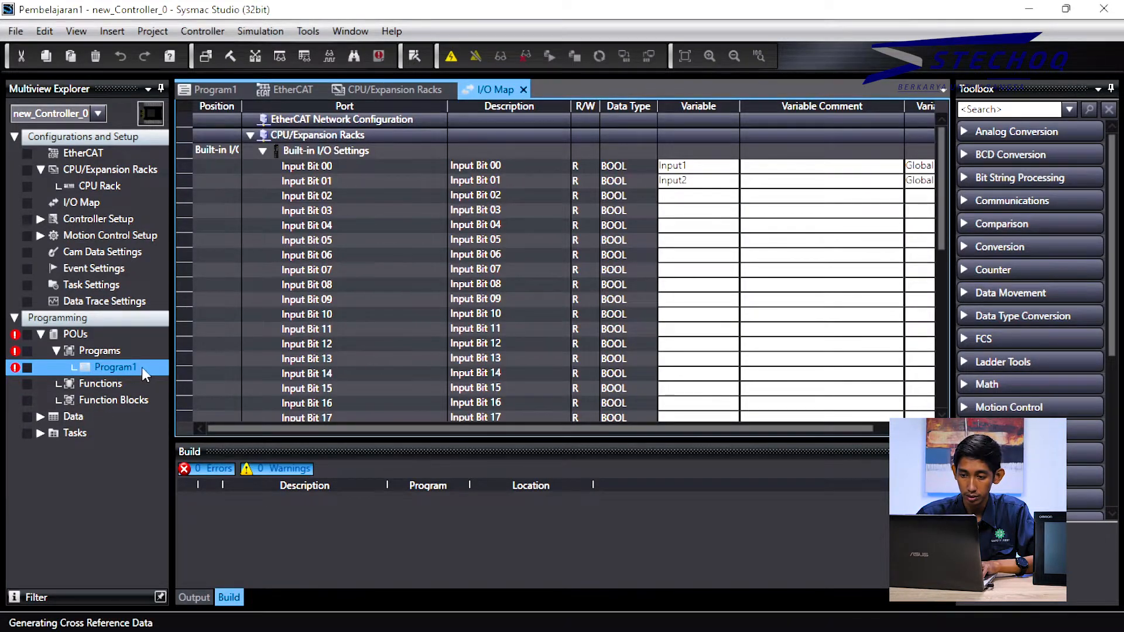
Step: Open Program1's code editor and drag it out into a floating window
click(142, 366)
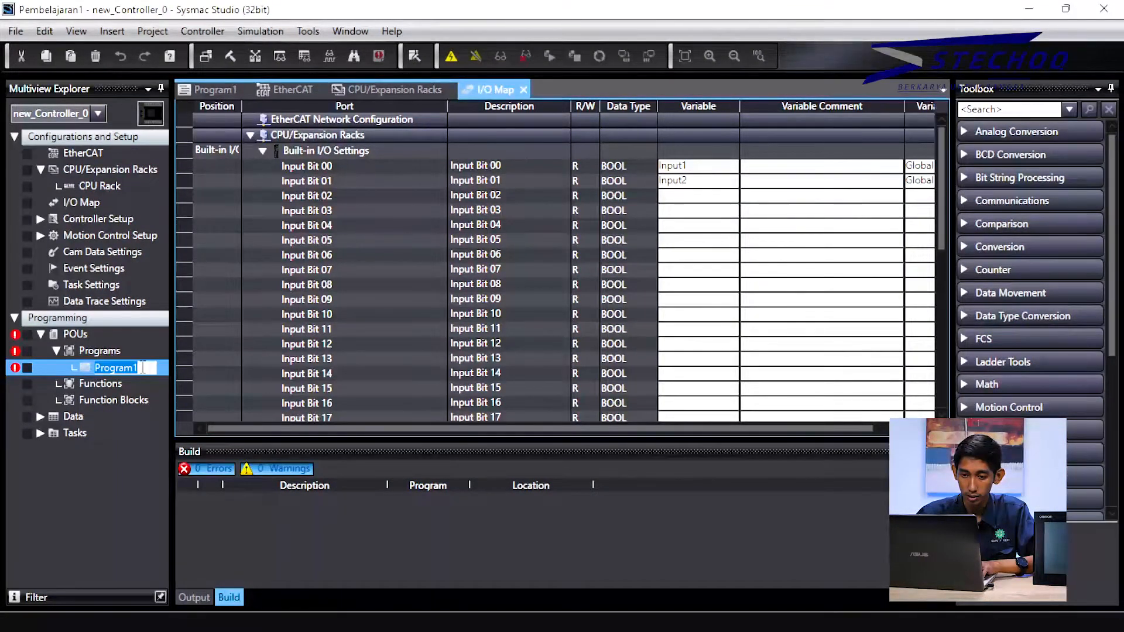
click(216, 88)
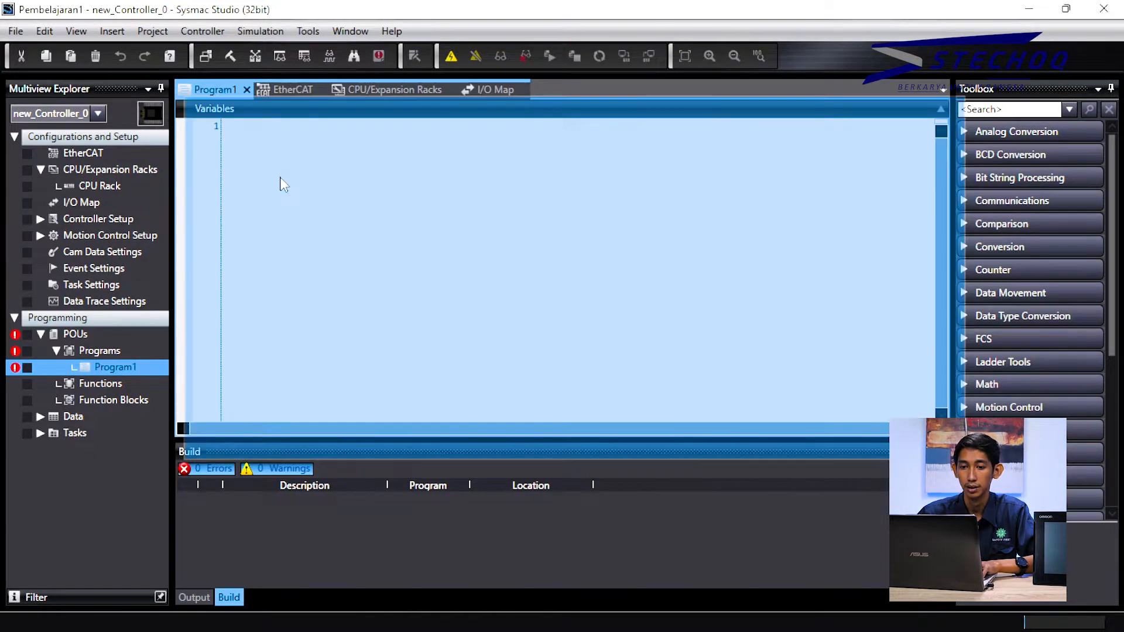
drag(274, 175, 638, 163)
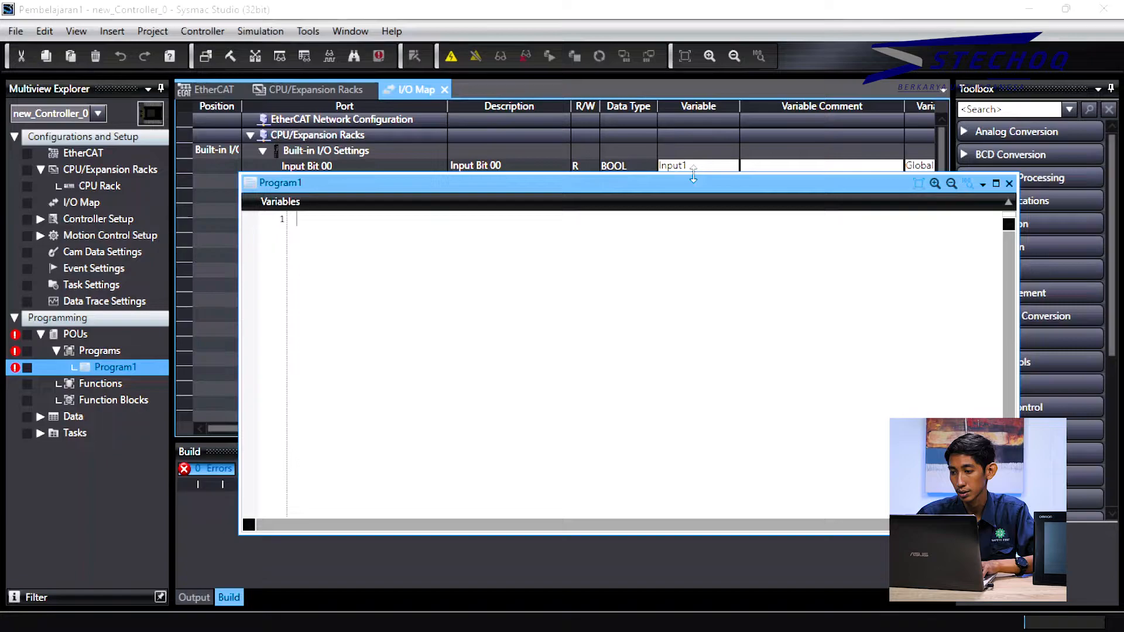
Step: Show Program1's variable table, reposition its floating window and maximize it to full screen
click(1009, 203)
drag(298, 184, 245, 82)
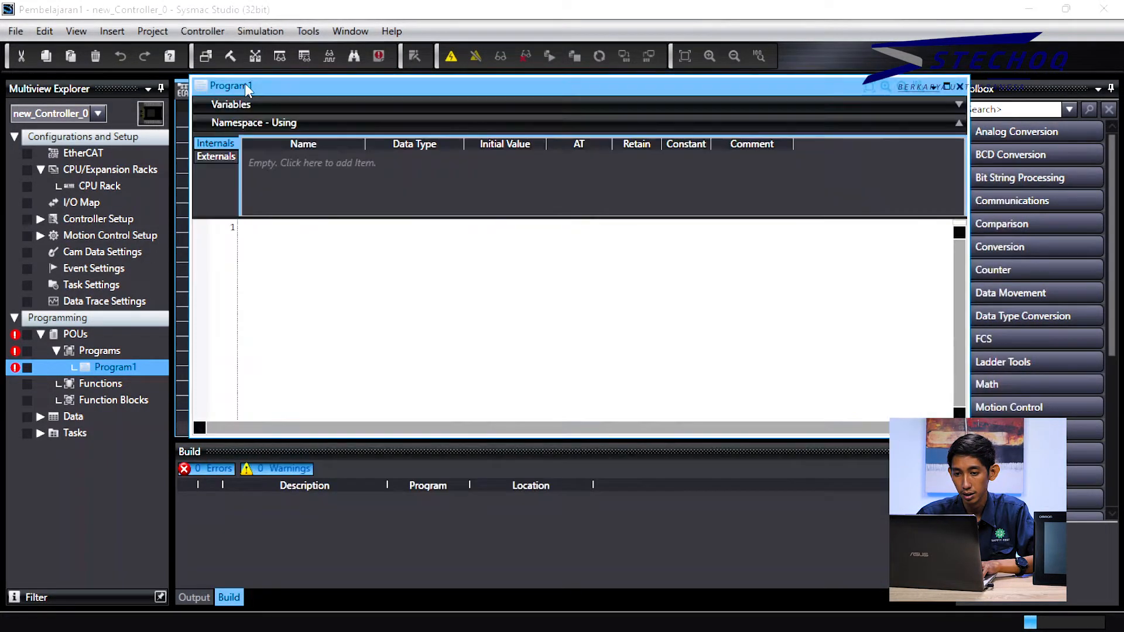
right_click(353, 88)
click(557, 86)
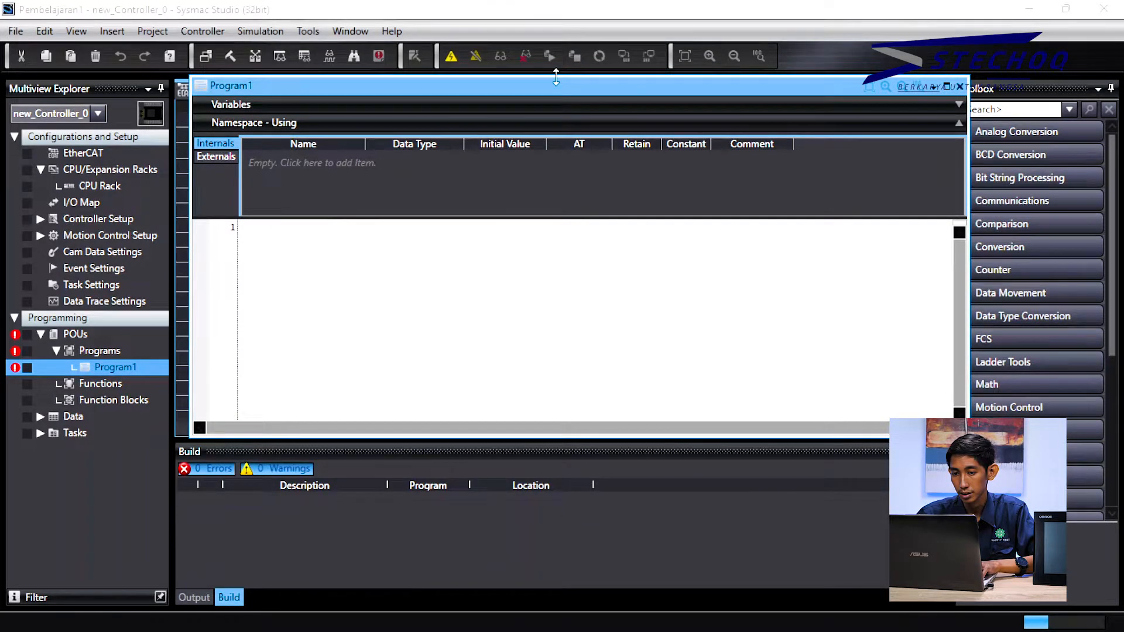
right_click(556, 88)
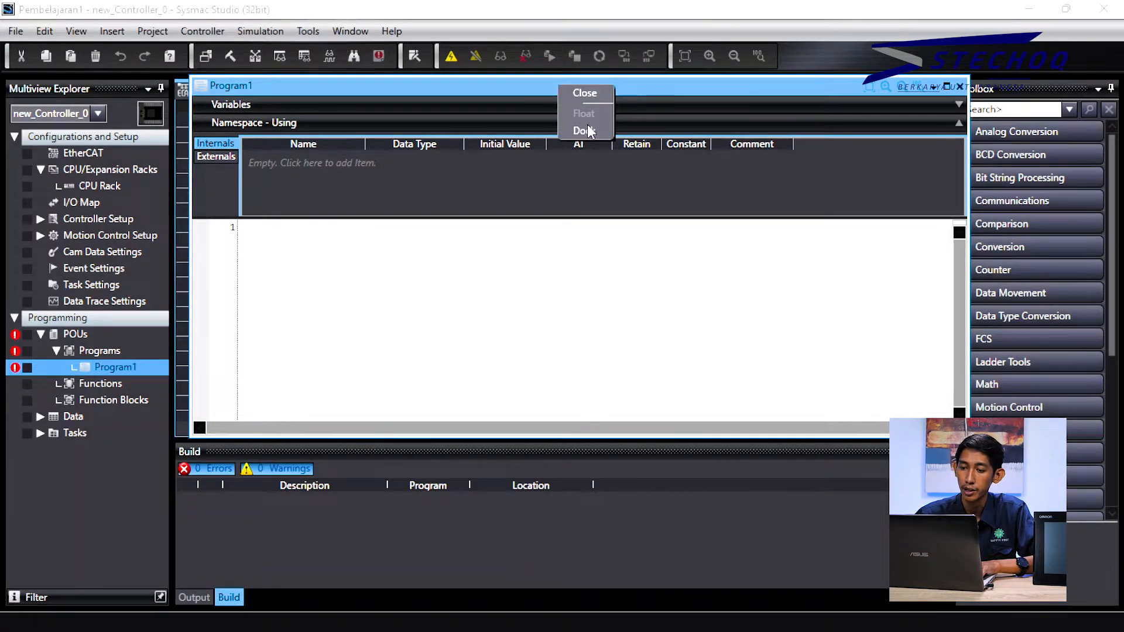
click(499, 84)
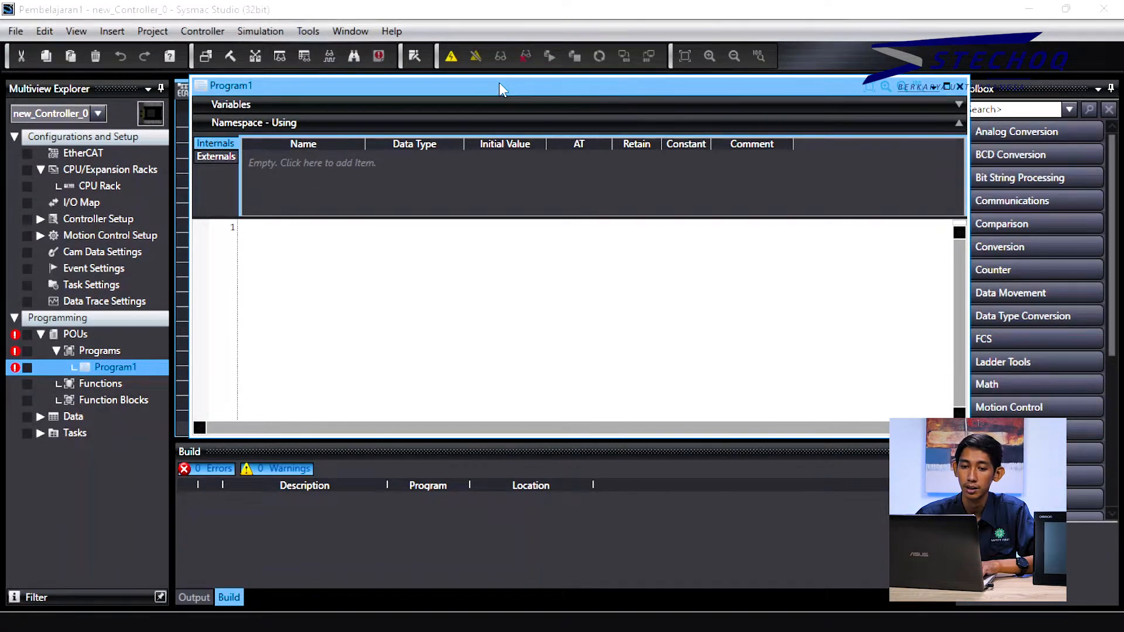
right_click(499, 85)
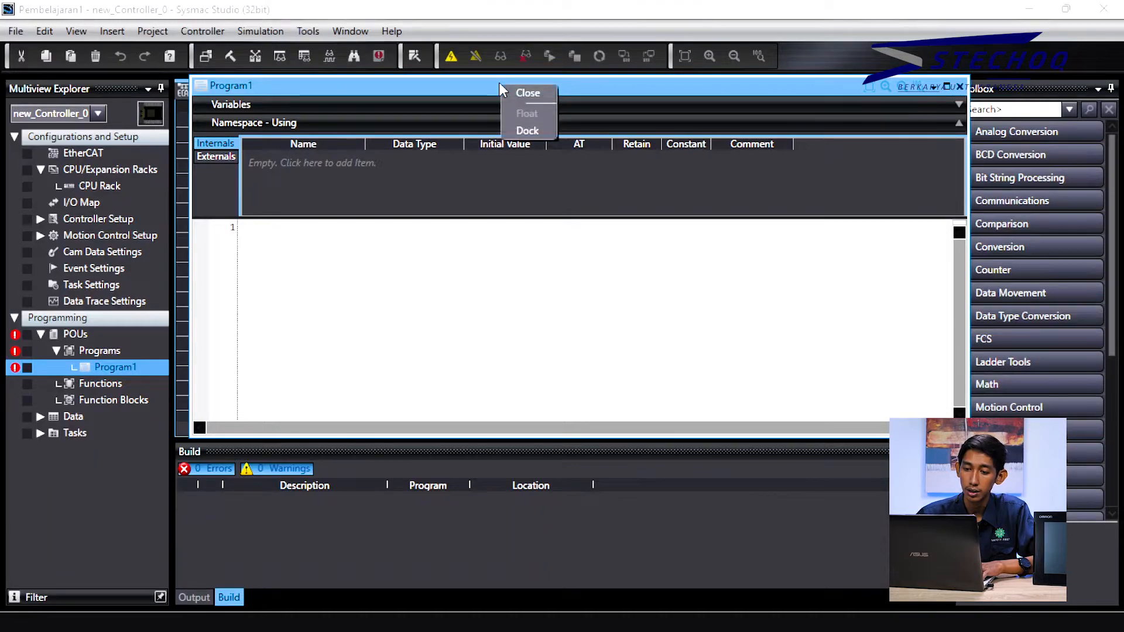
click(466, 93)
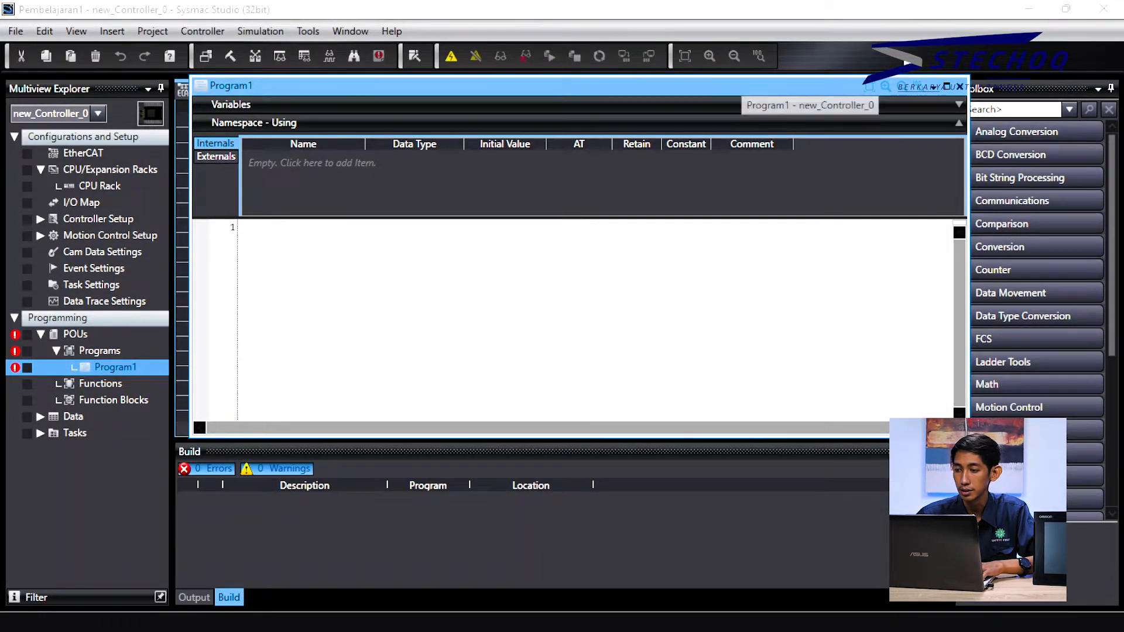
click(947, 87)
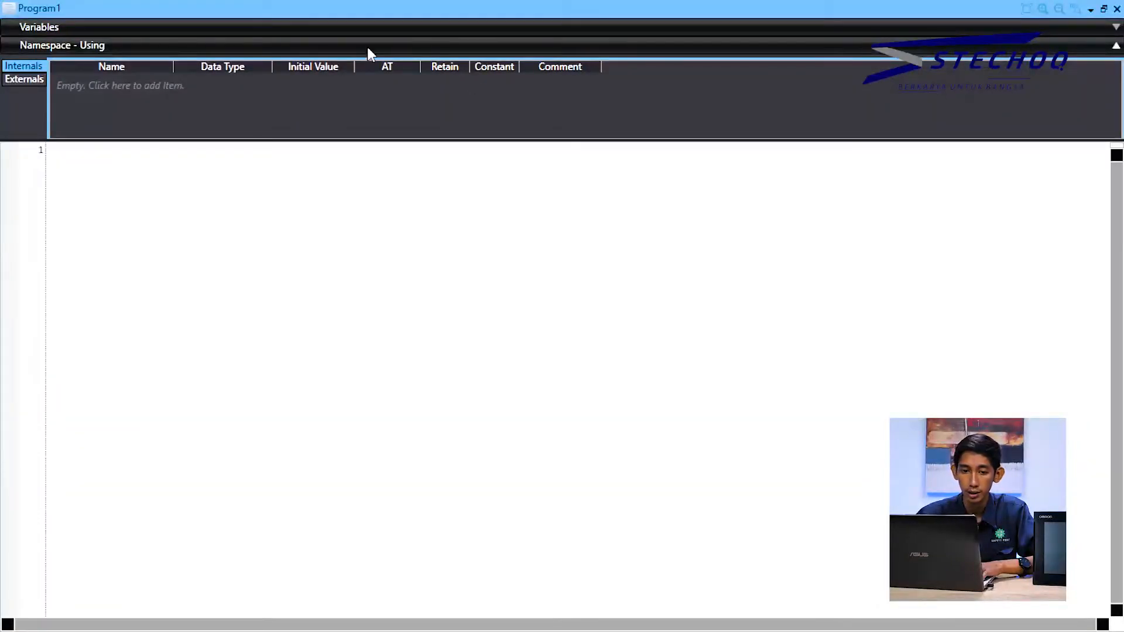
Step: Add one blank row under Program1's Externals, then dock the editor back as a tab
click(135, 29)
click(136, 33)
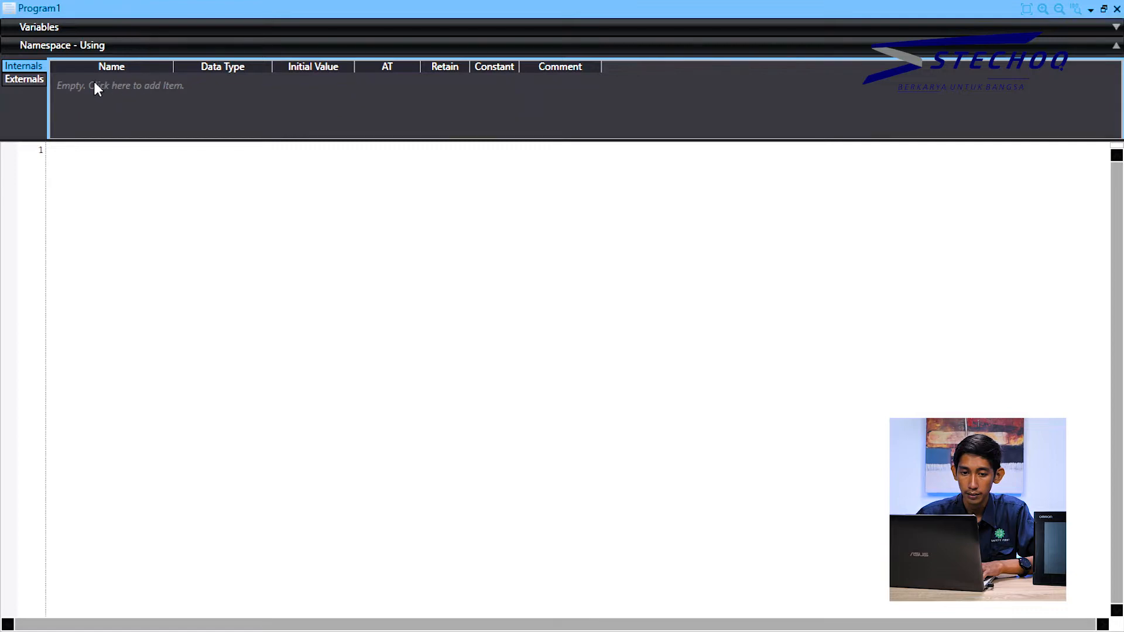
click(31, 81)
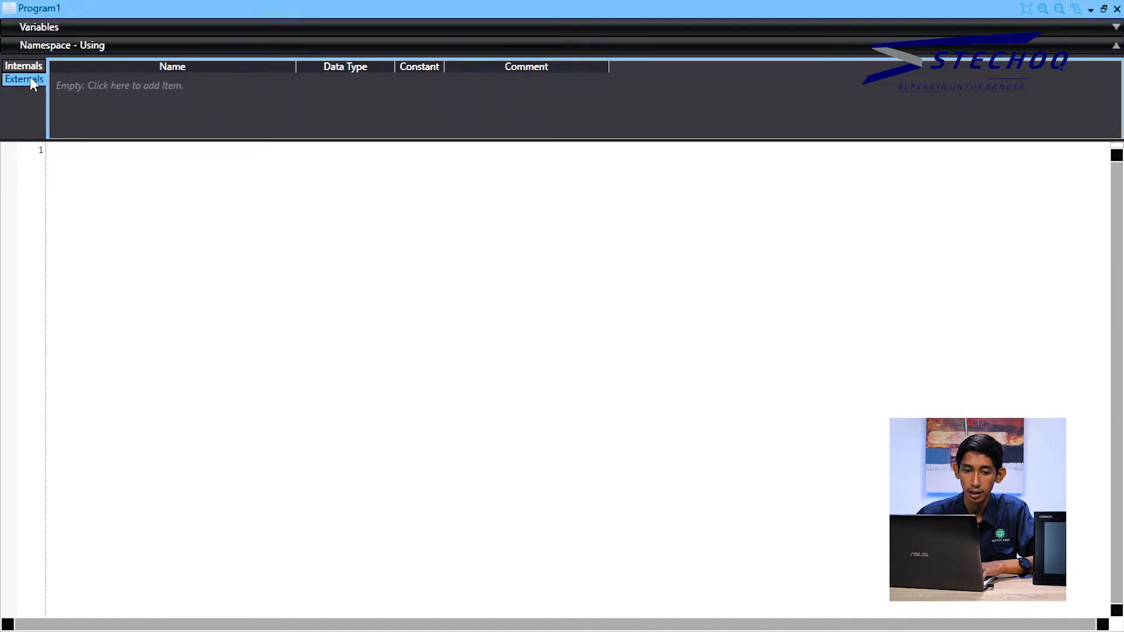
click(108, 82)
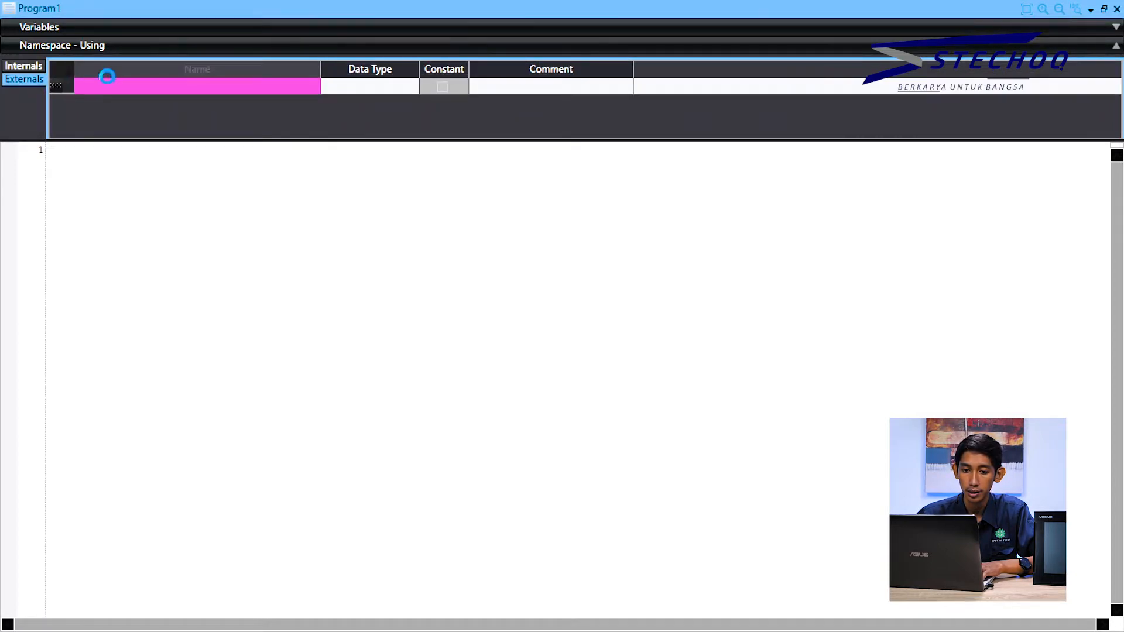
click(167, 85)
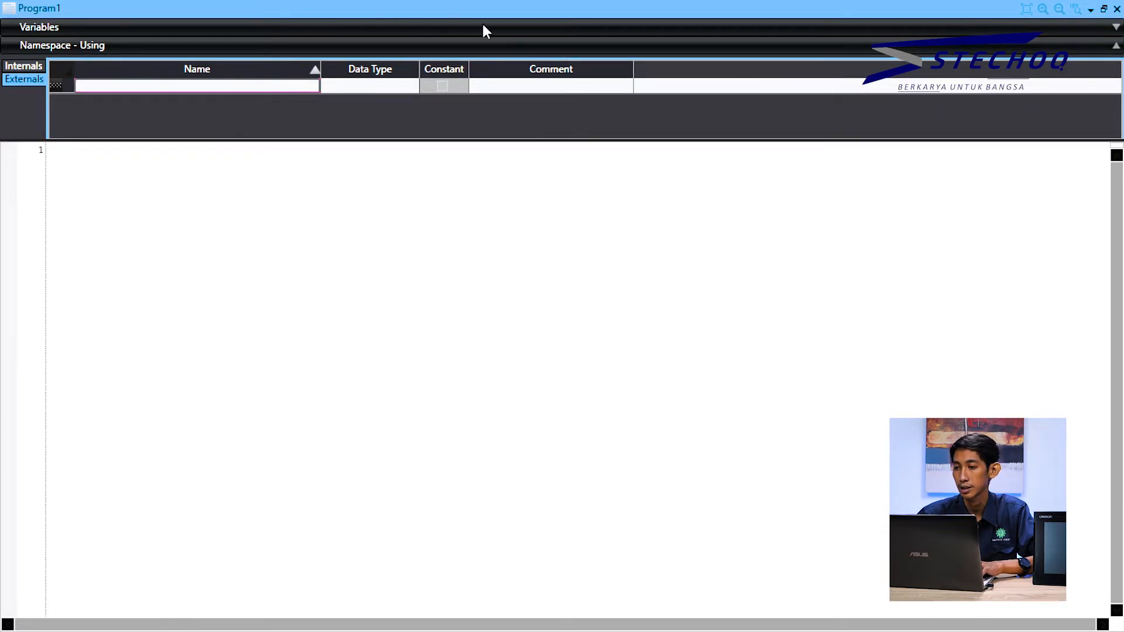
click(1091, 11)
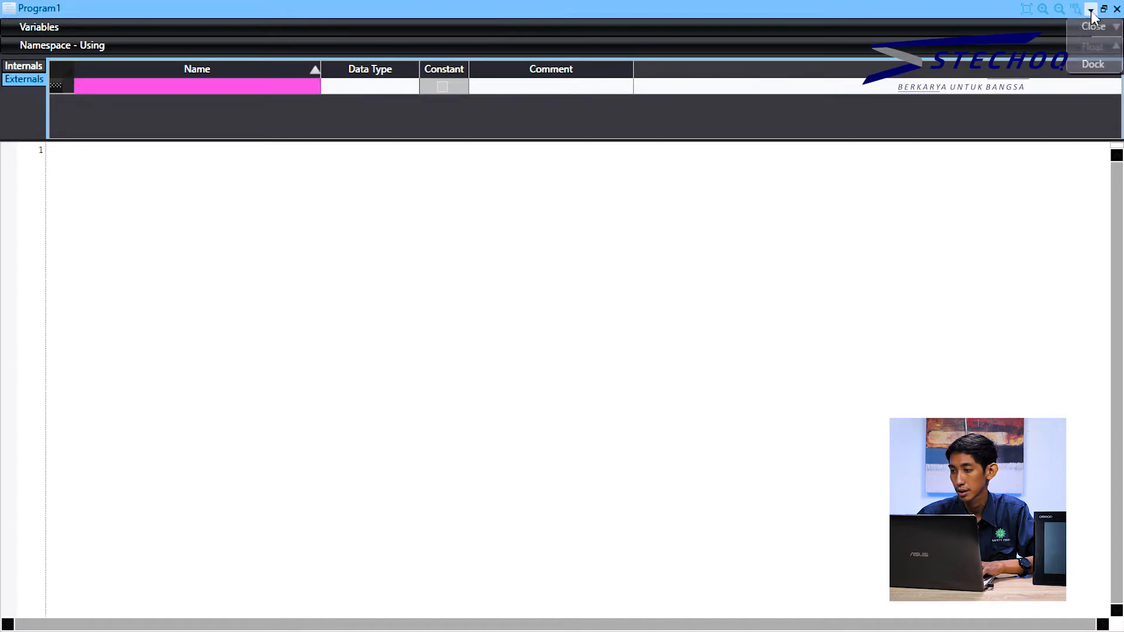
click(1092, 65)
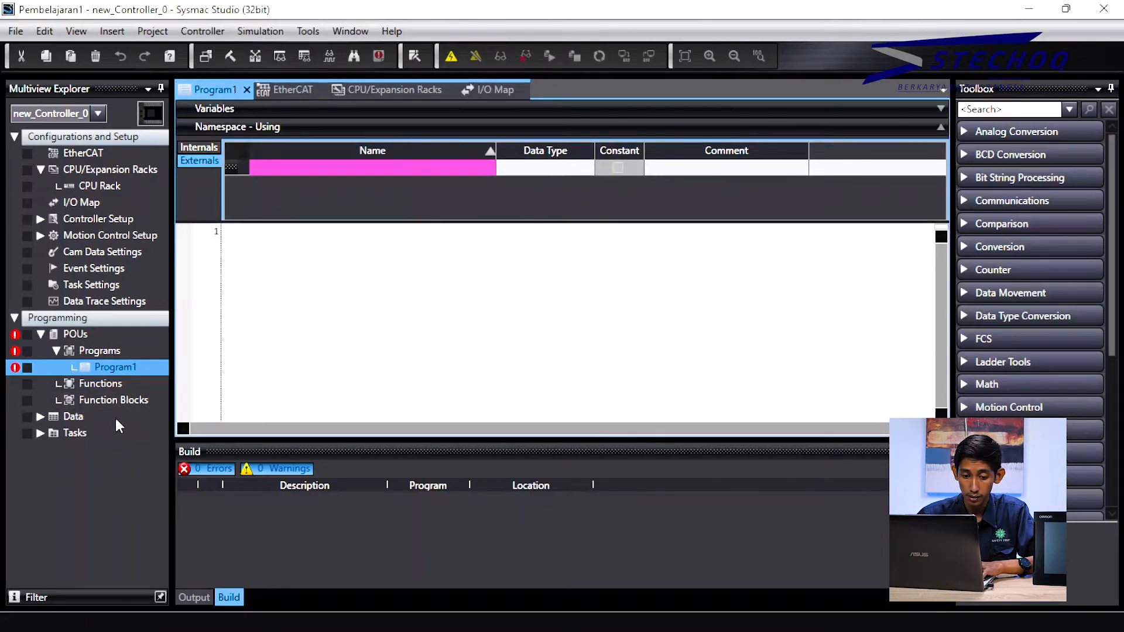
Step: Open Global Variables to review Input1, Input2, Output1 and Output2, then reopen Program1's editor
click(111, 420)
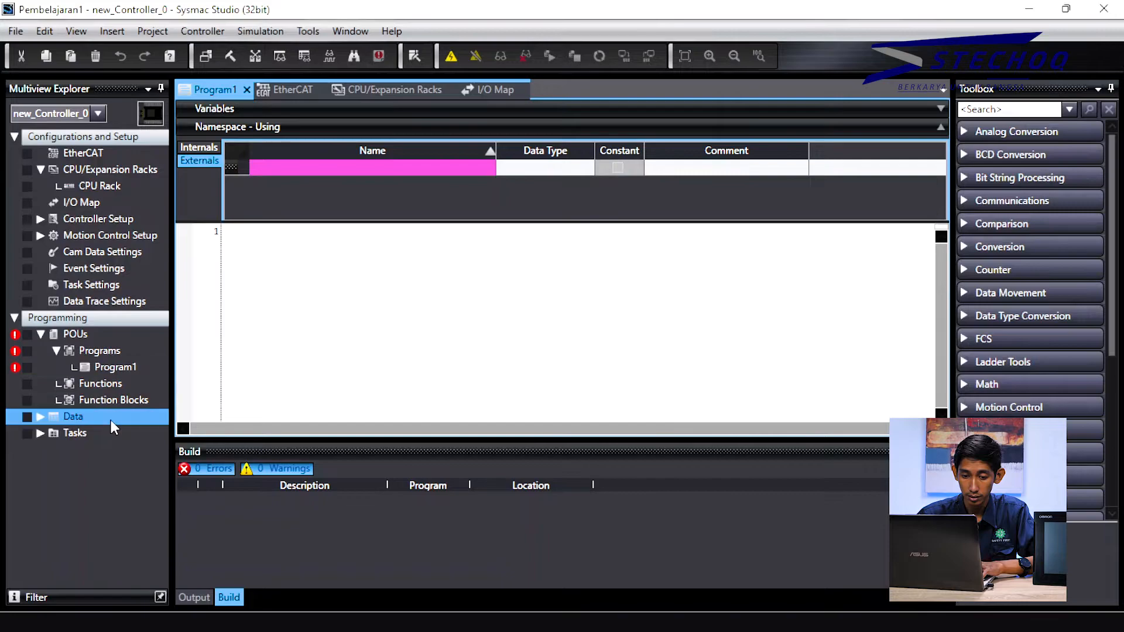
double_click(81, 415)
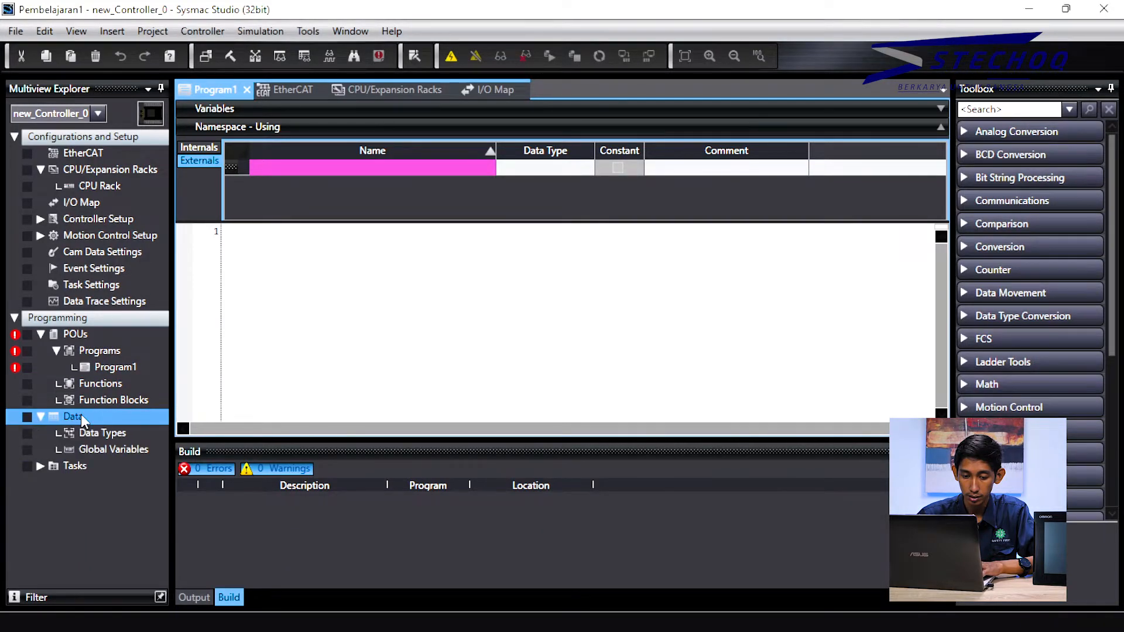
click(118, 448)
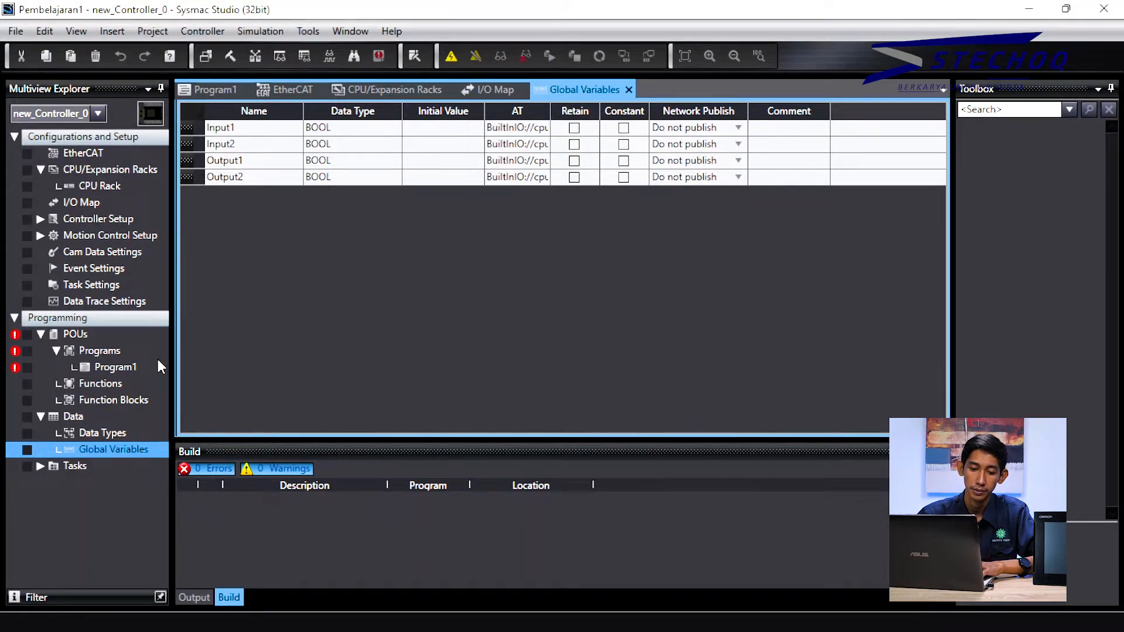
double_click(134, 364)
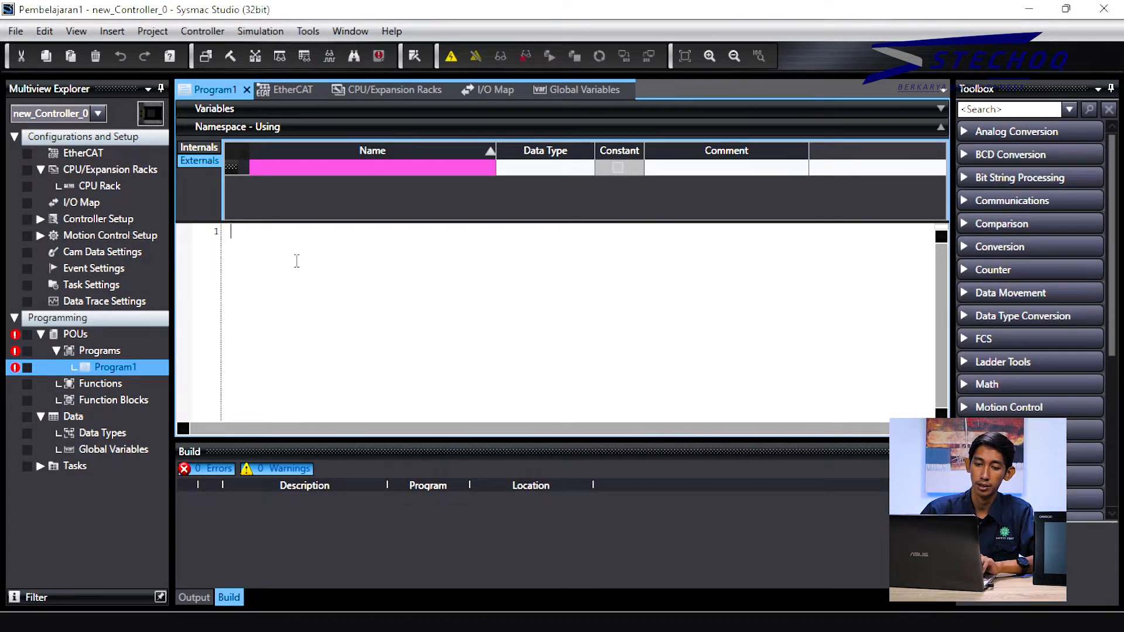
Step: Write the line IF Input1=TRUE THEN followed by the branch output1:=TRUE
text(i)
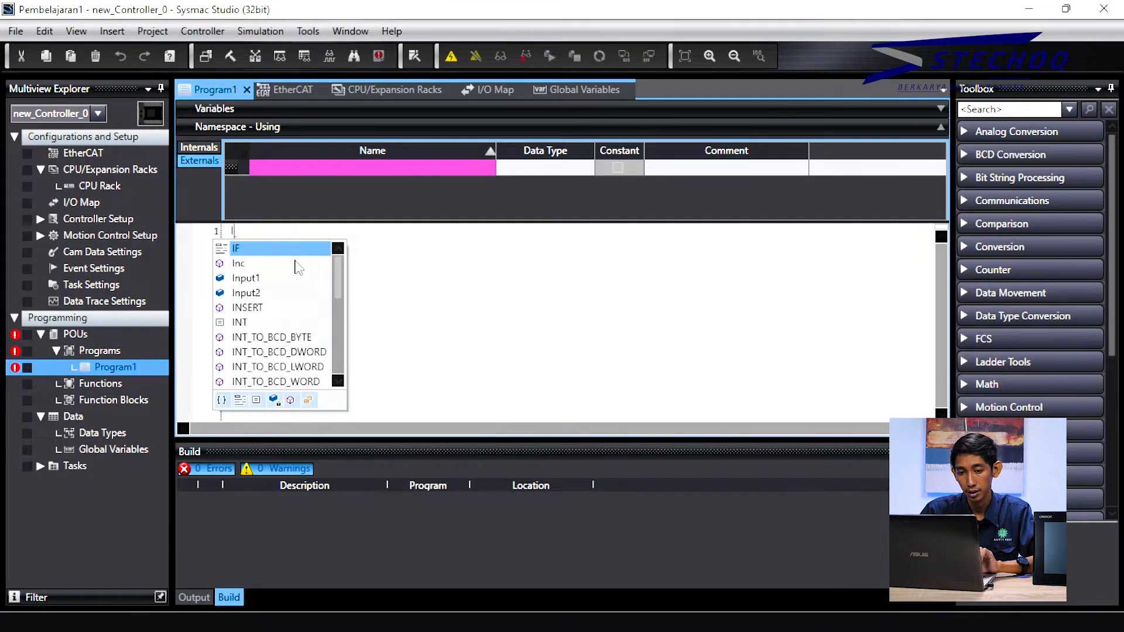
key(BackSpace)
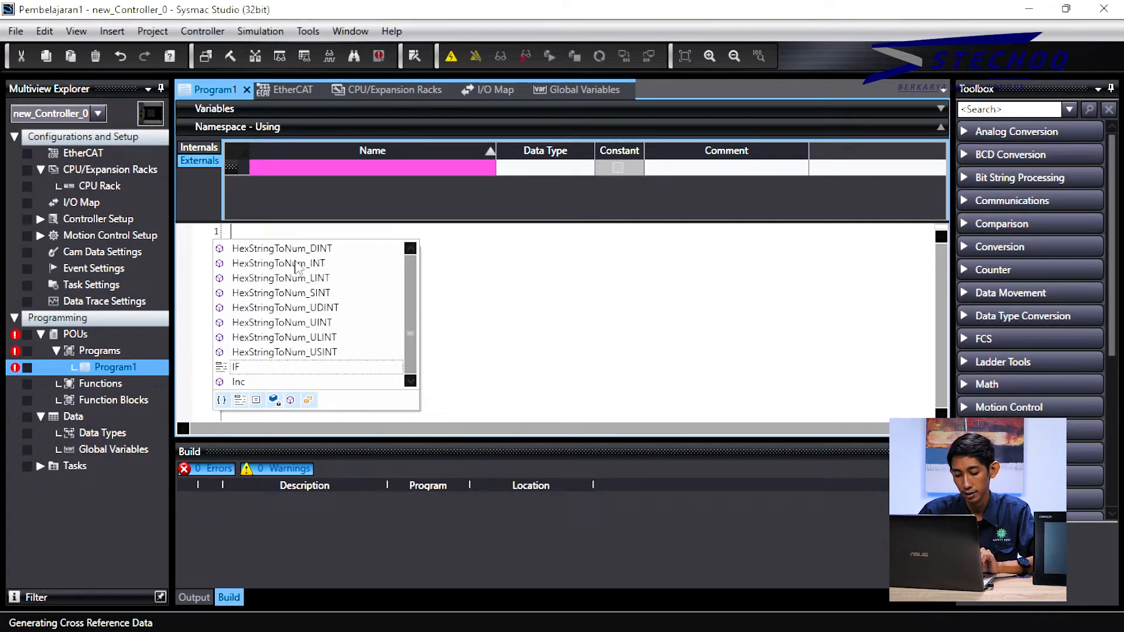
text(IF)
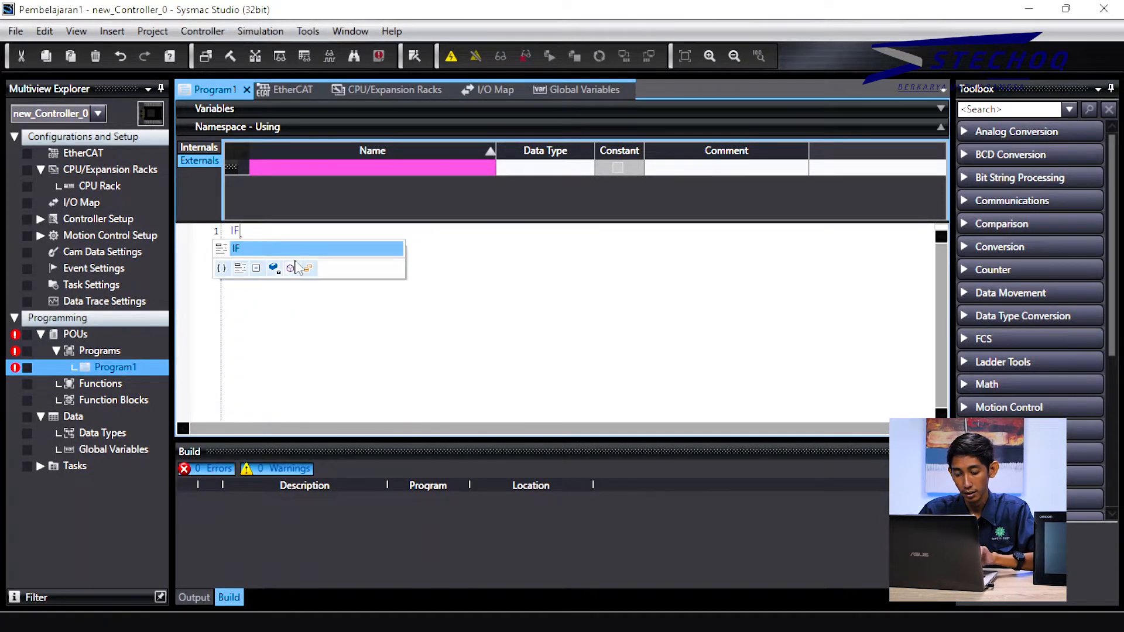
text(()
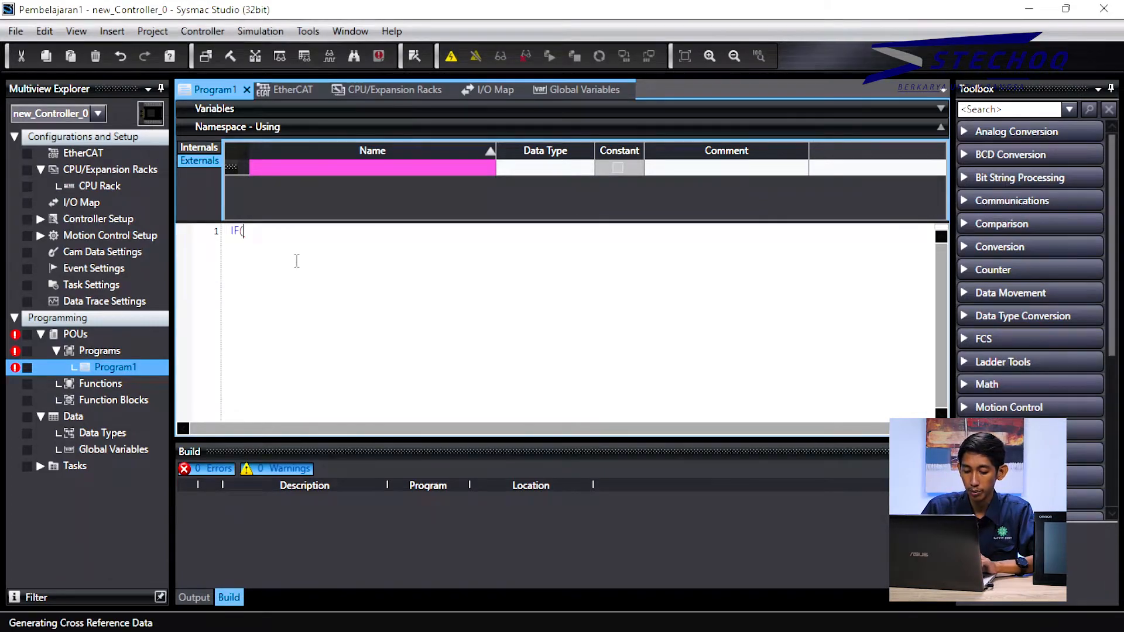
text(T)
key(BackSpace)
text(In)
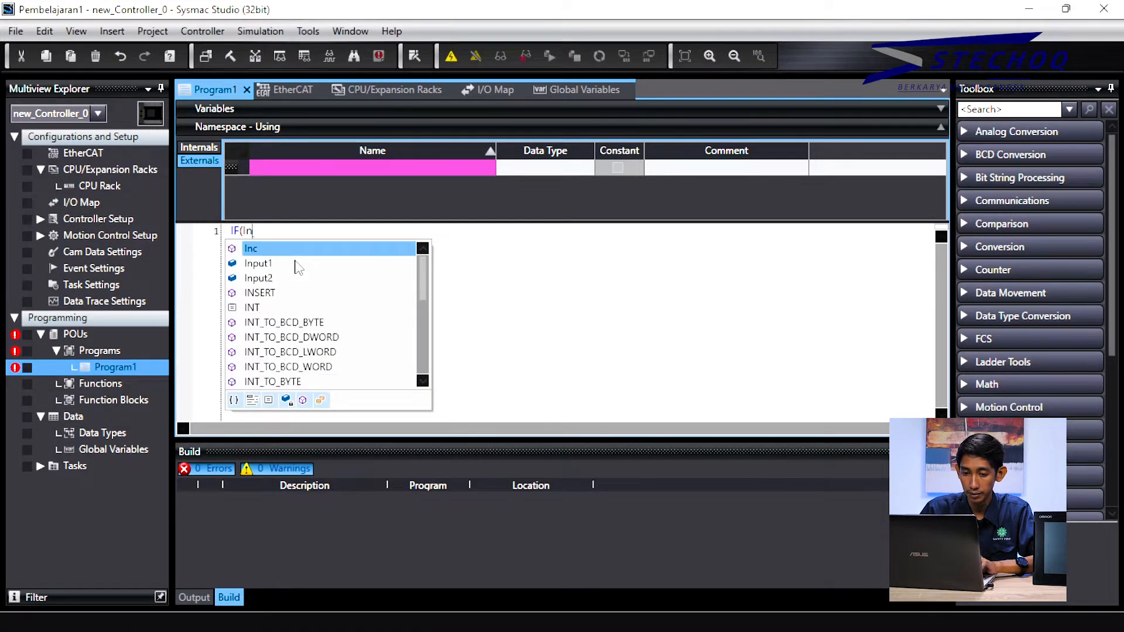
key(Down)
key(Return)
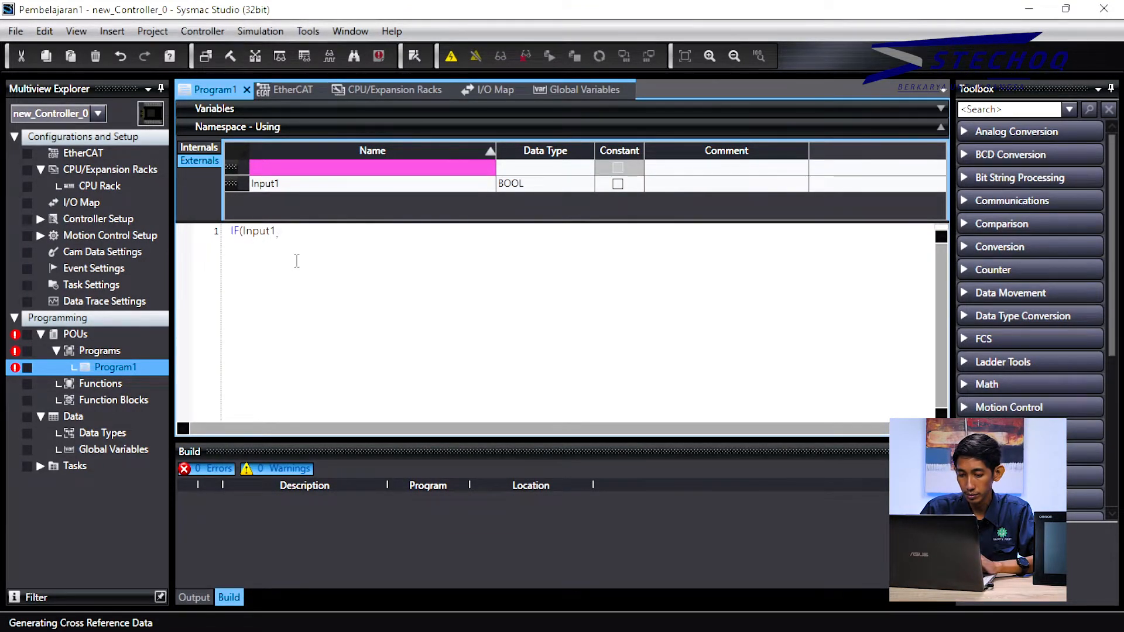
text(=)
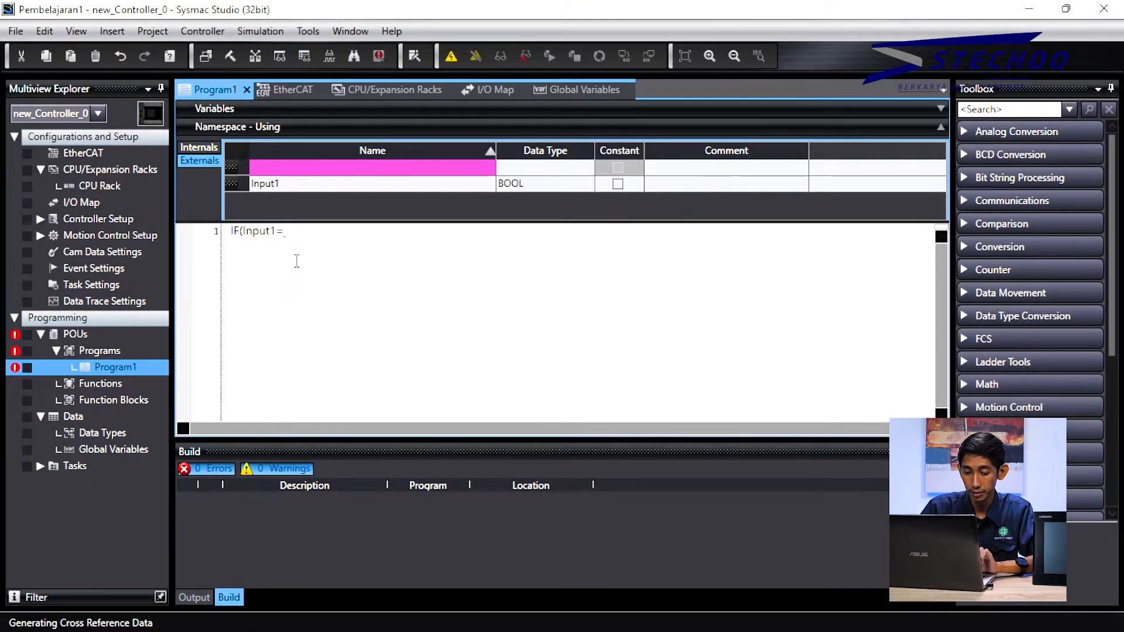
text(TRUE)
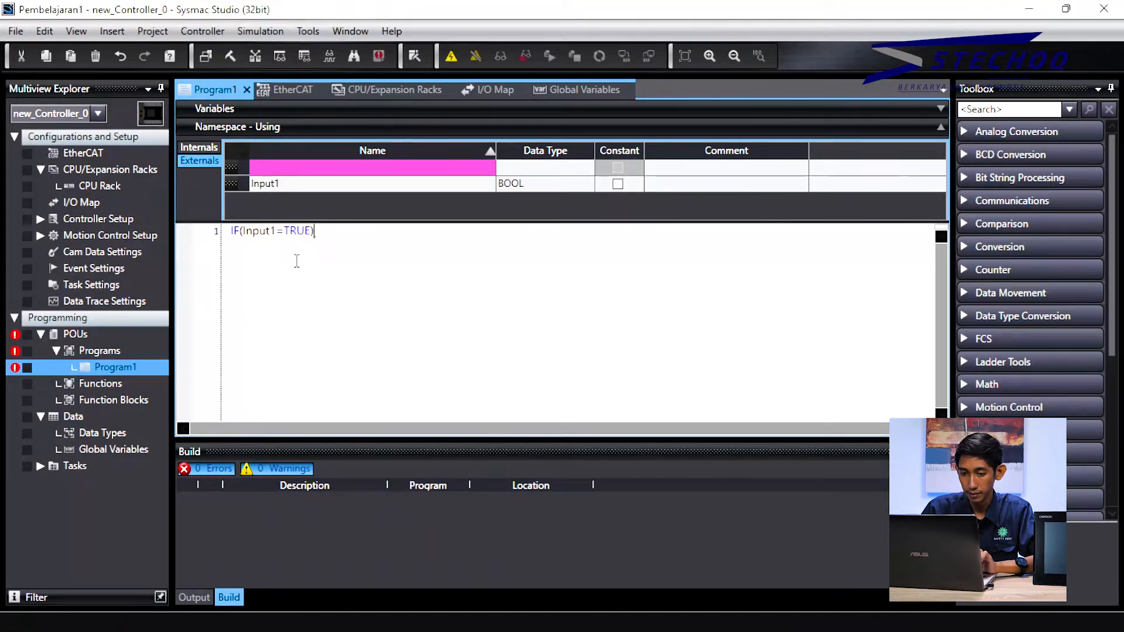
text() THEN)
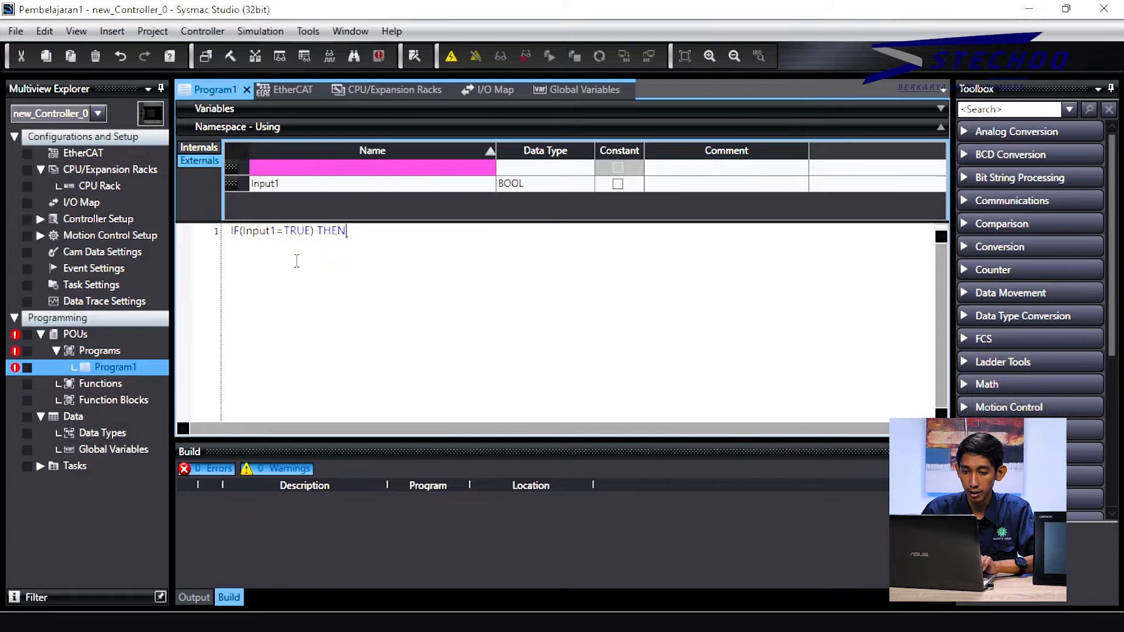
key(Return)
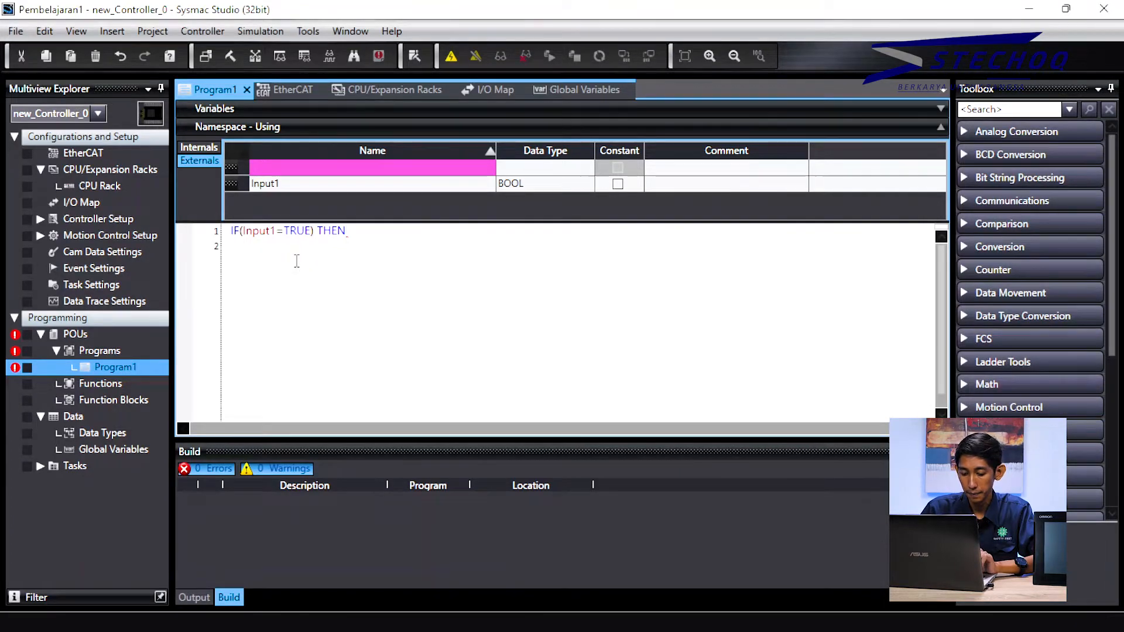
text(out)
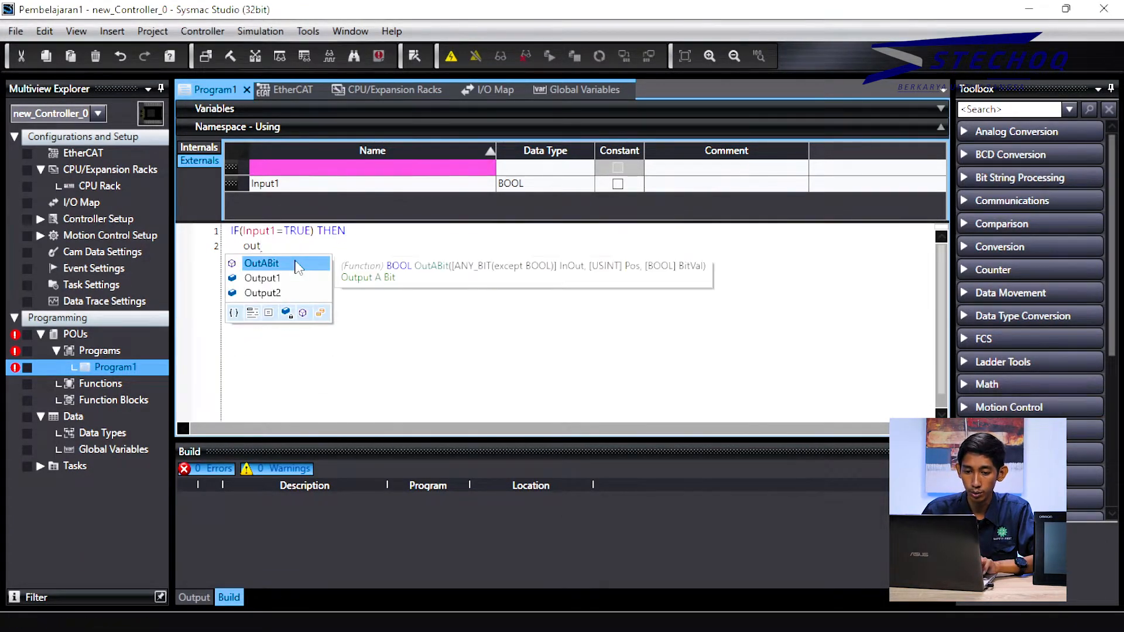
text(put1:=)
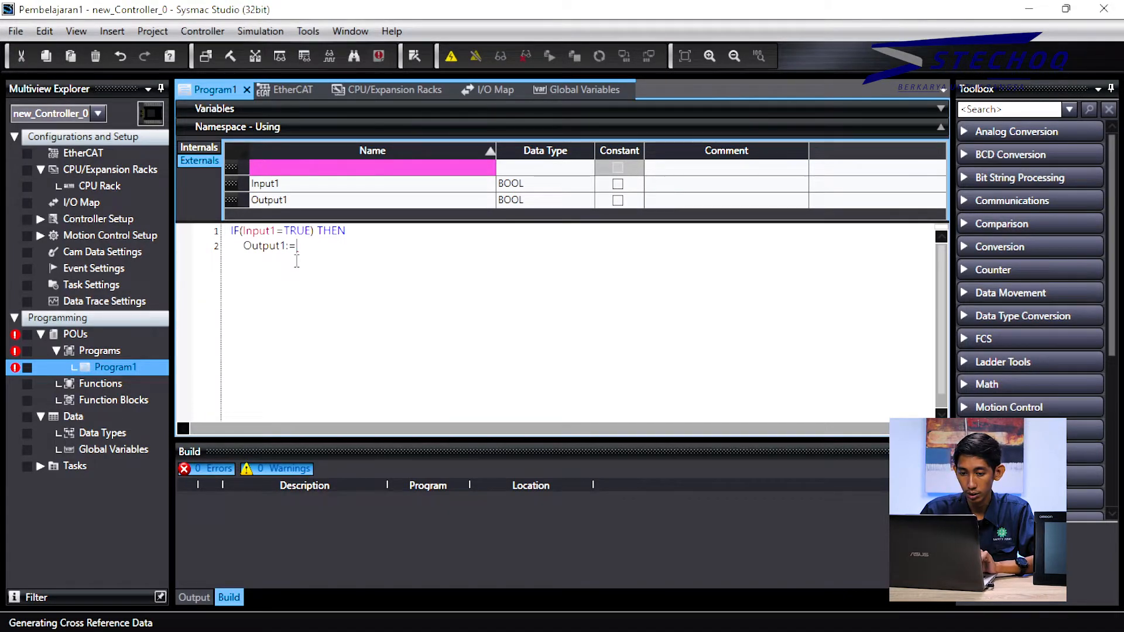
text(TRUE)
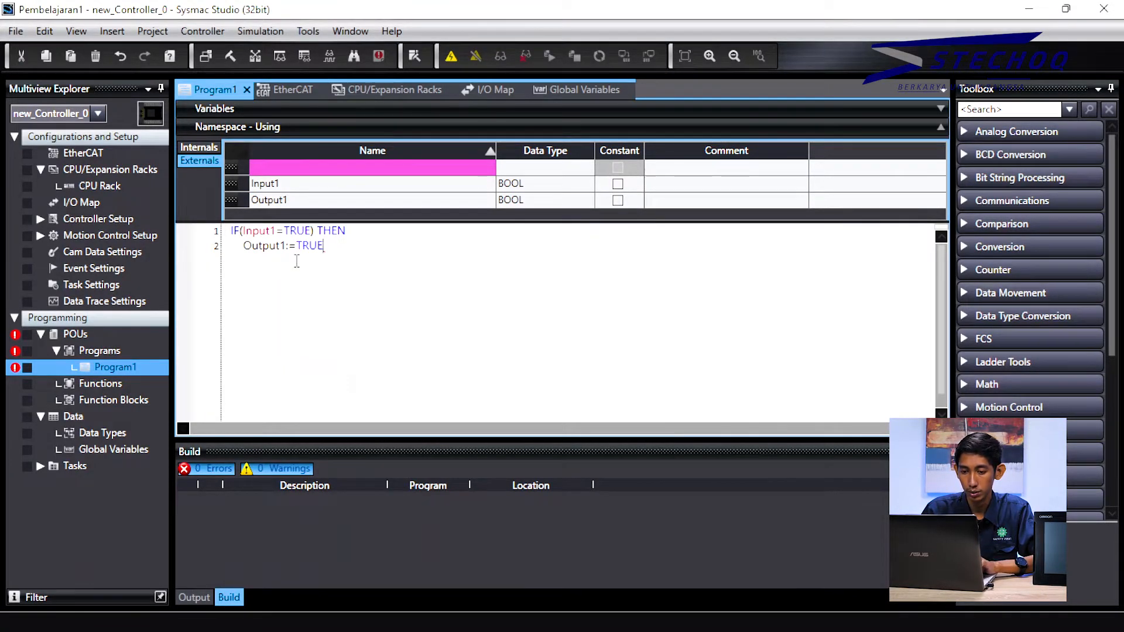
key(Return)
Step: Add the ELSE branch Output2:=FALSE with semicolons and close the block with END_IF
text(els)
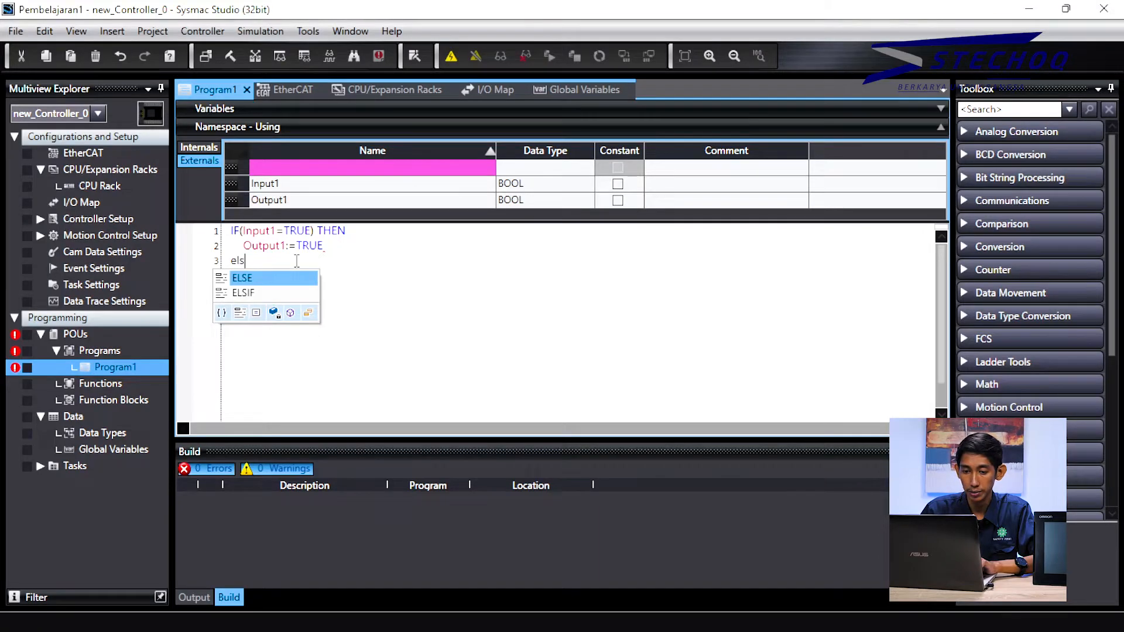
key(Return)
key(Return)
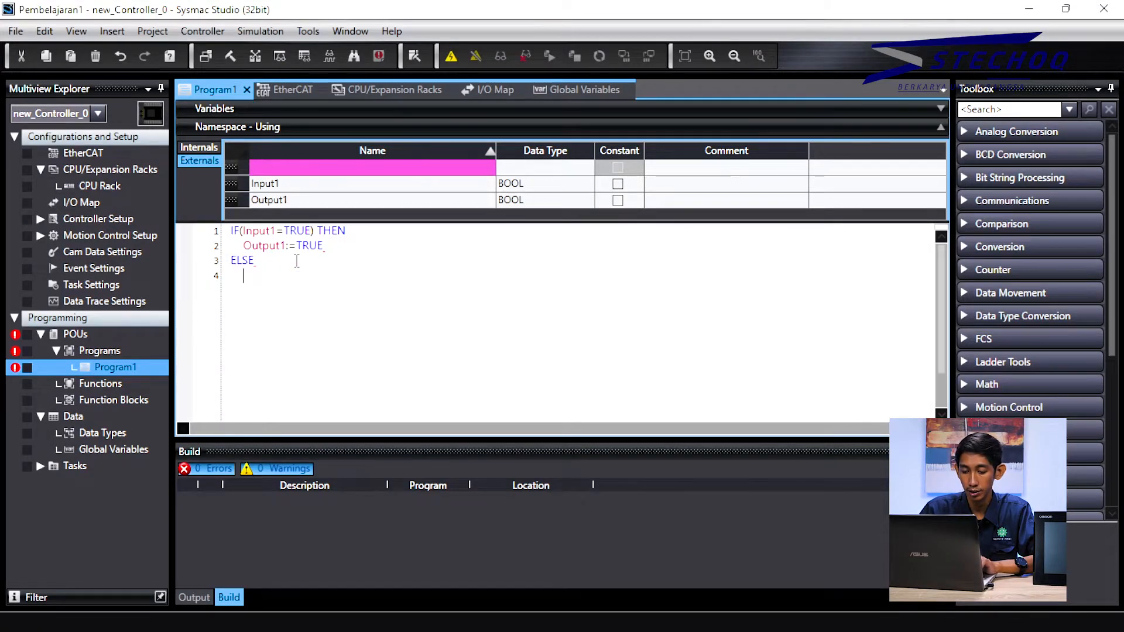
text(Out)
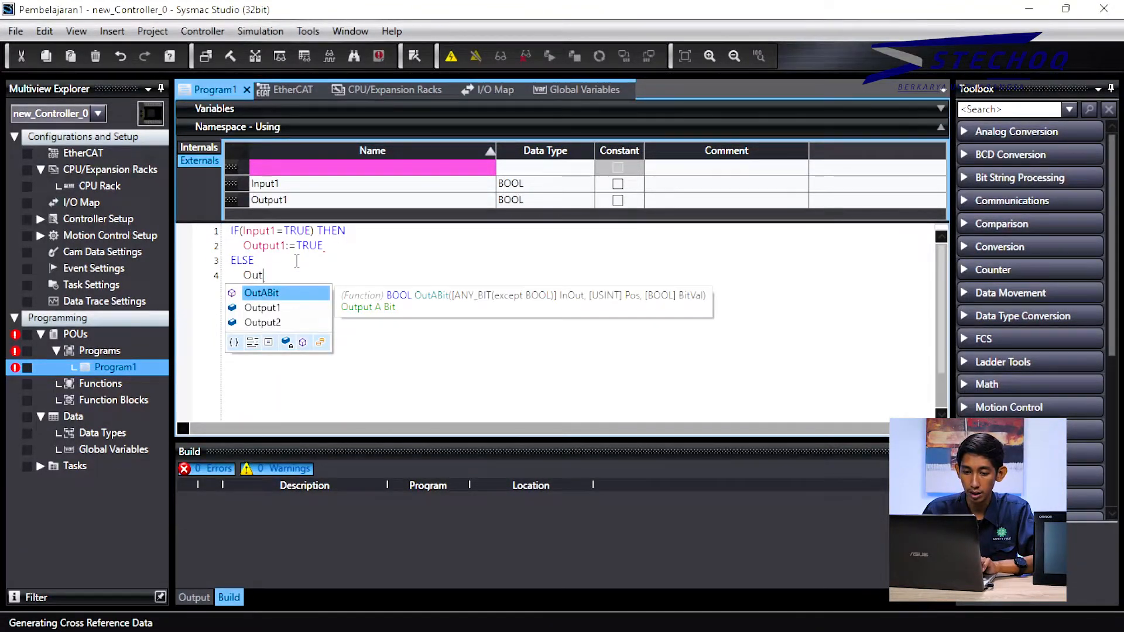
text(put2:=)
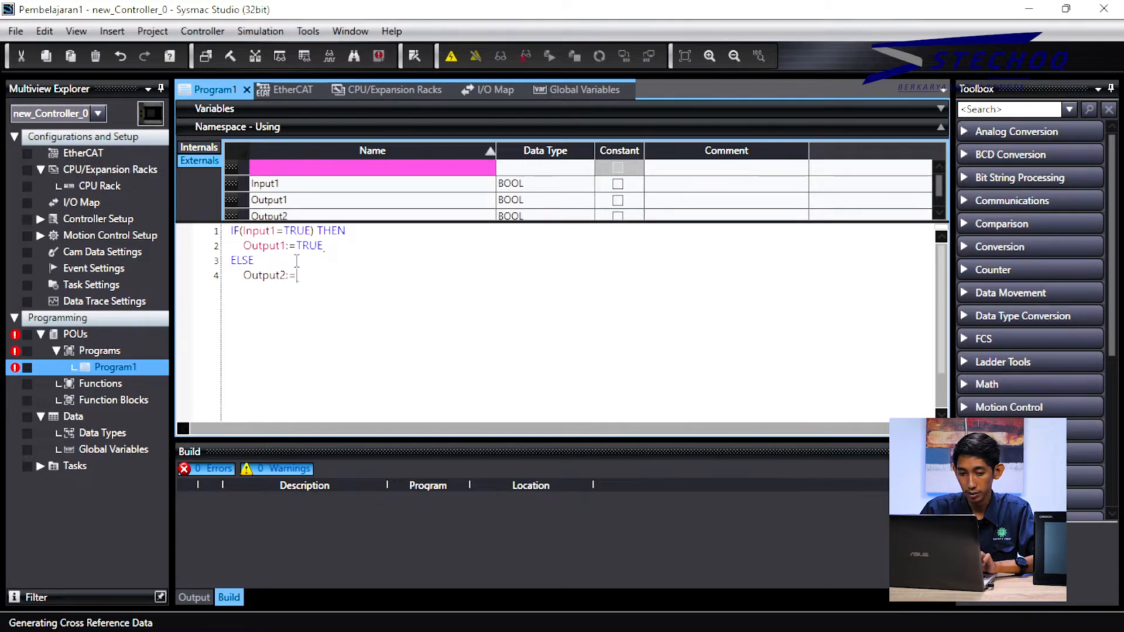
text(f)
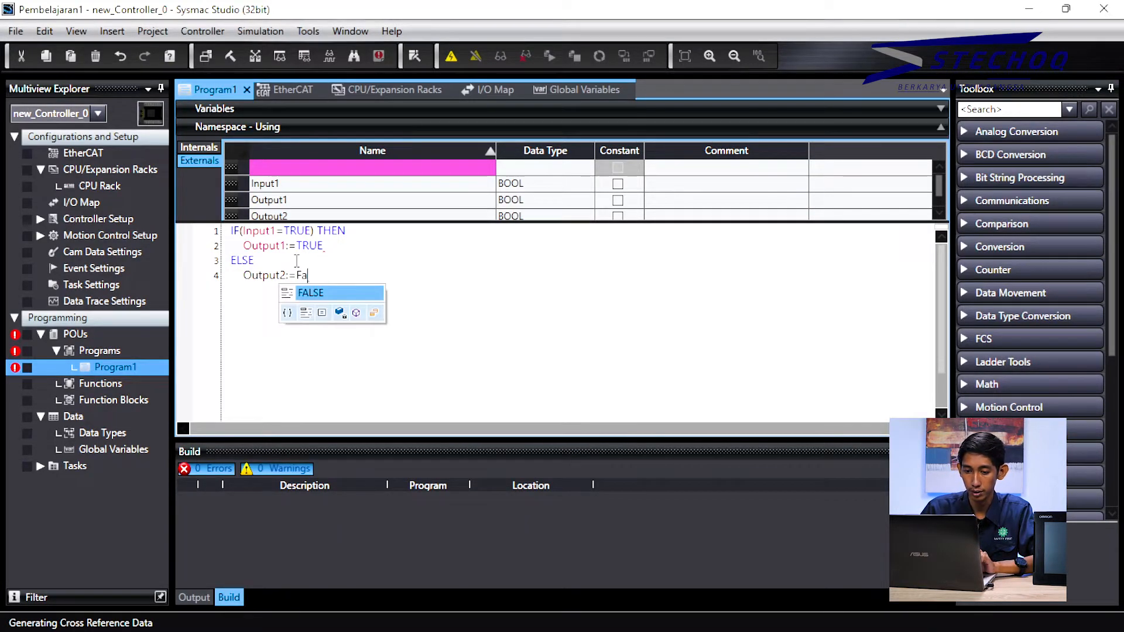
key(Return)
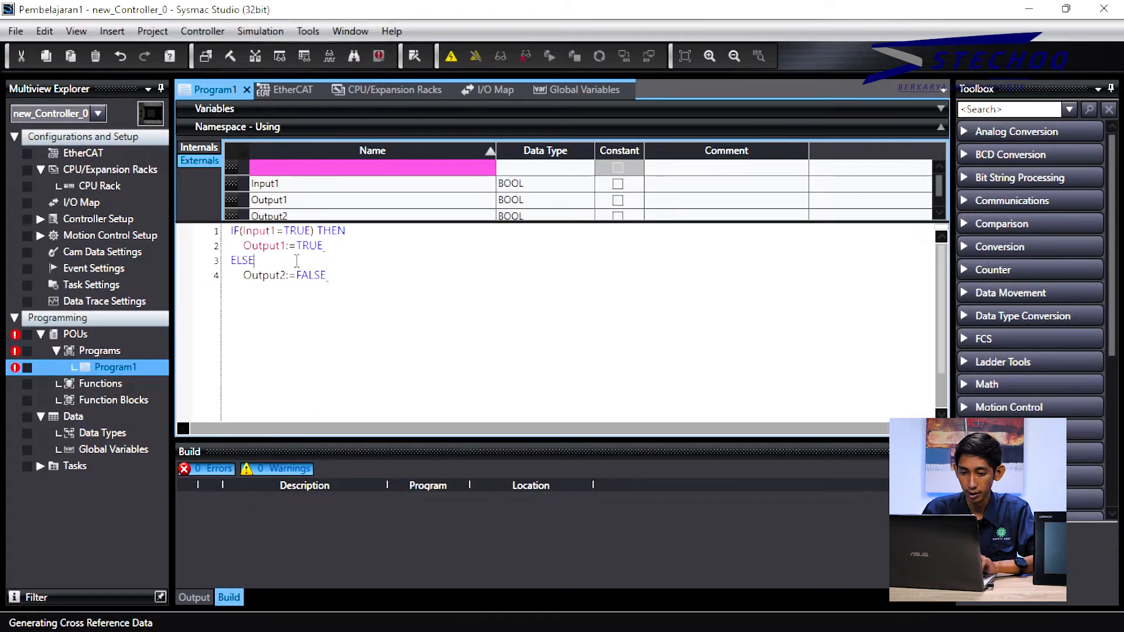
text(;)
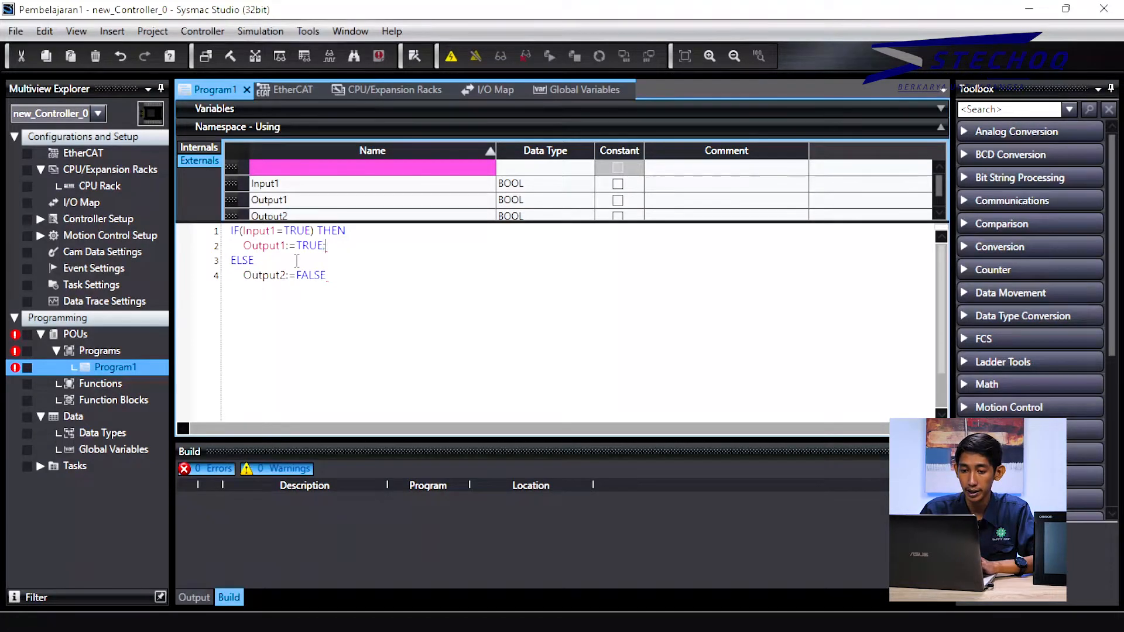
key(Down)
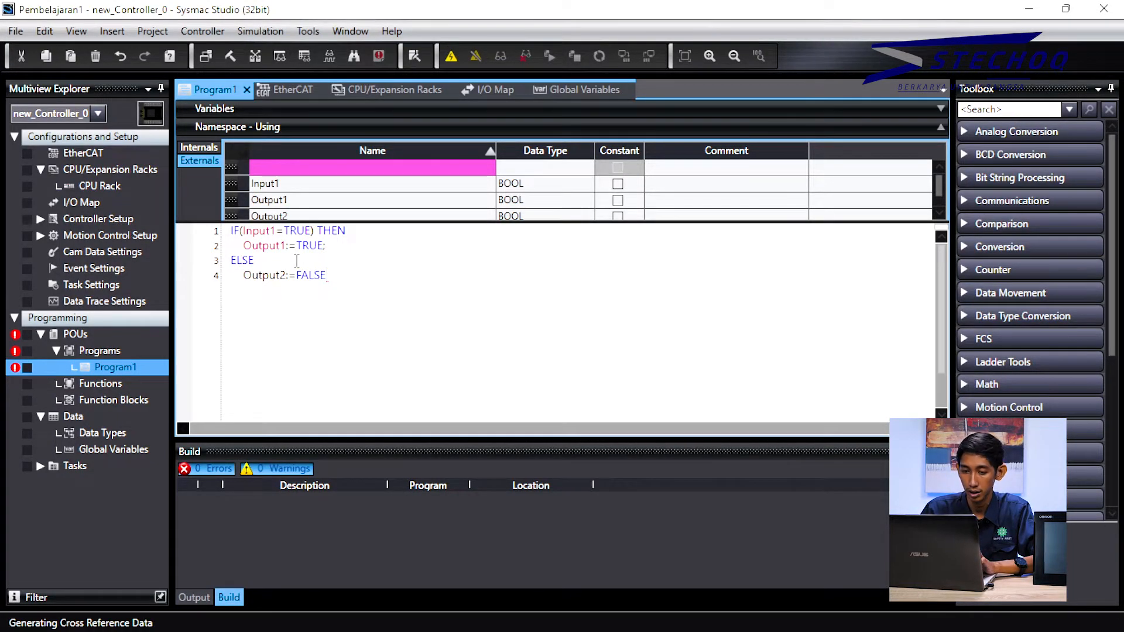
text(;)
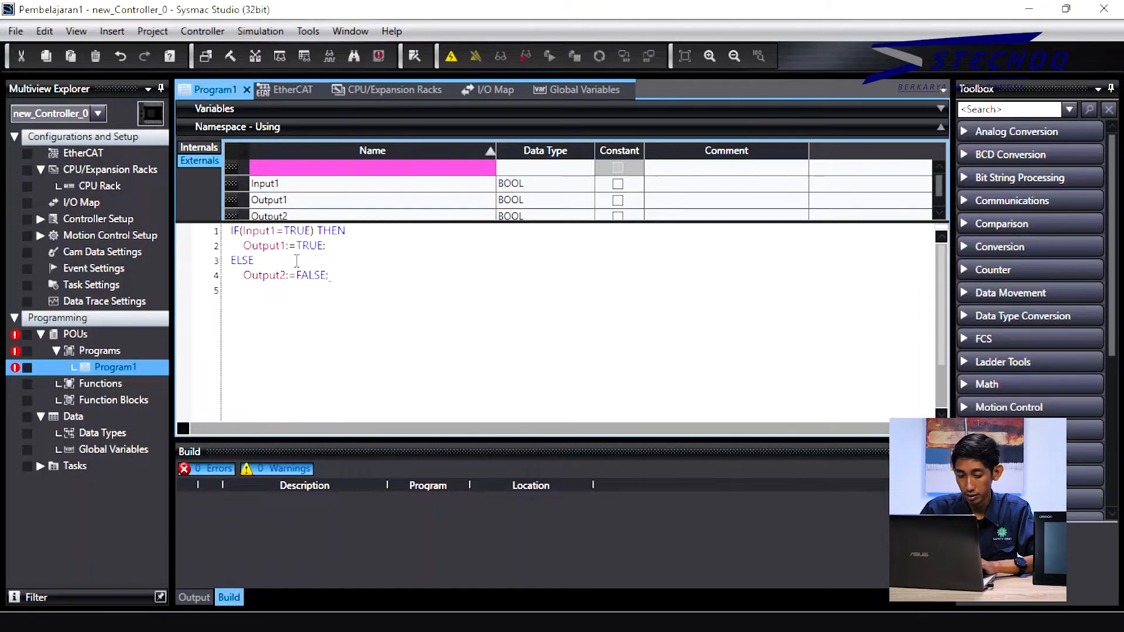
key(Down)
text(end)
key(Down)
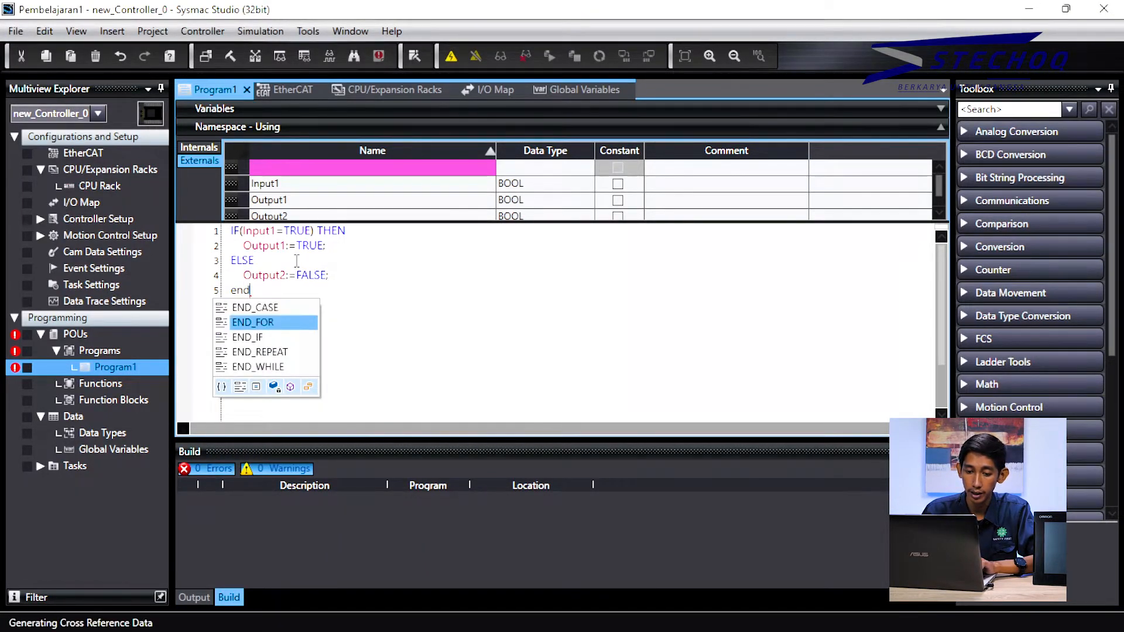
key(Down)
key(Return)
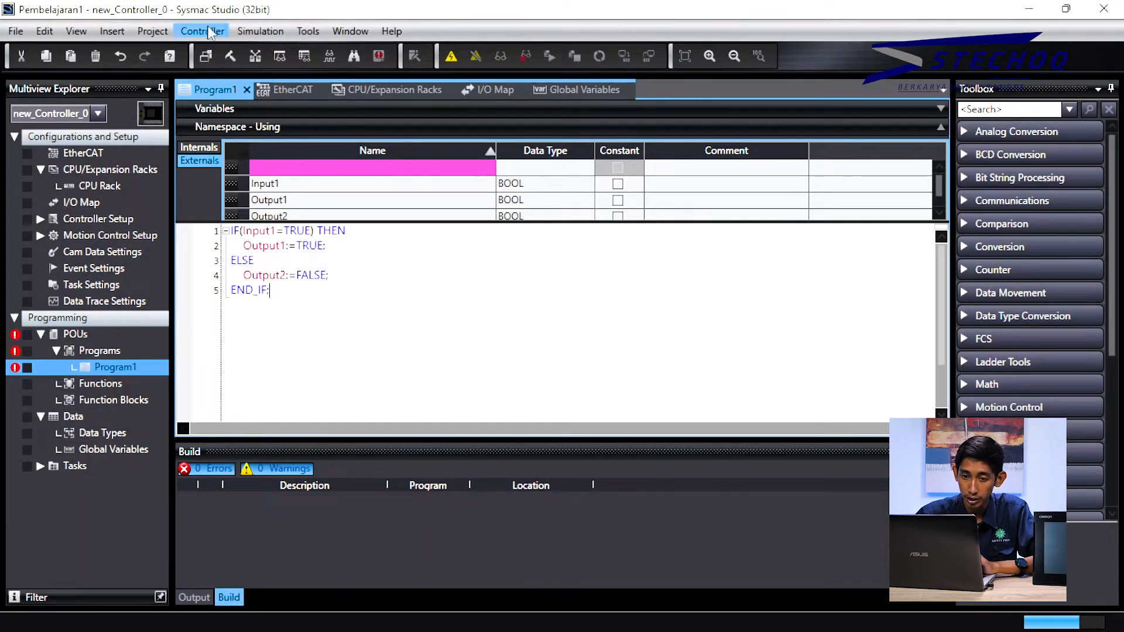
Step: Build the controller, then jump from the Line 1 link error to its code line
click(251, 29)
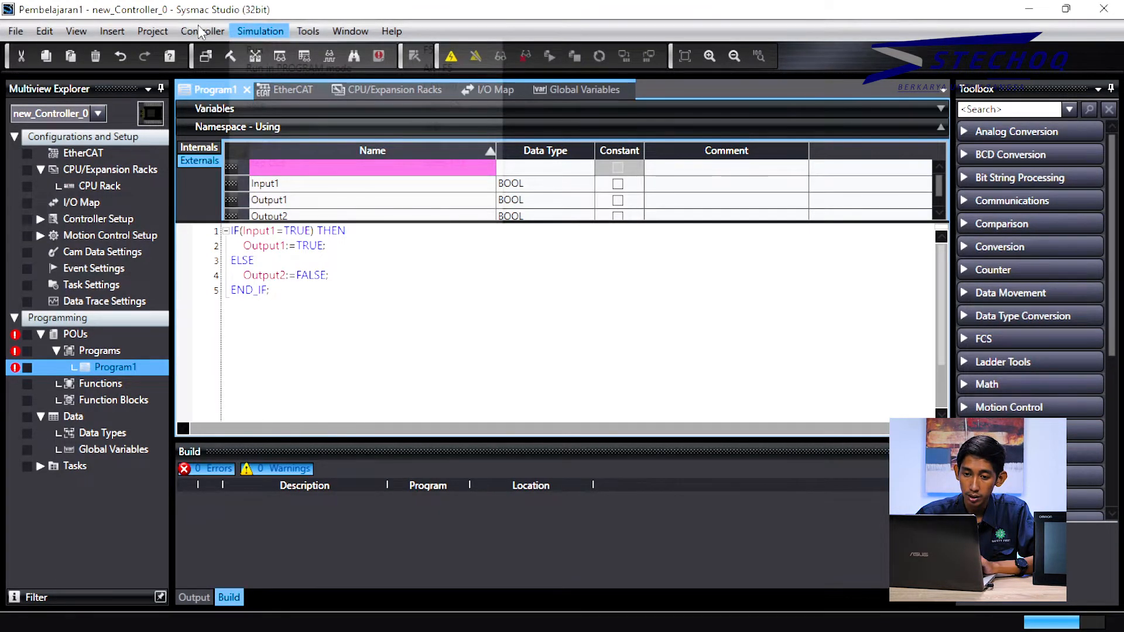
click(201, 32)
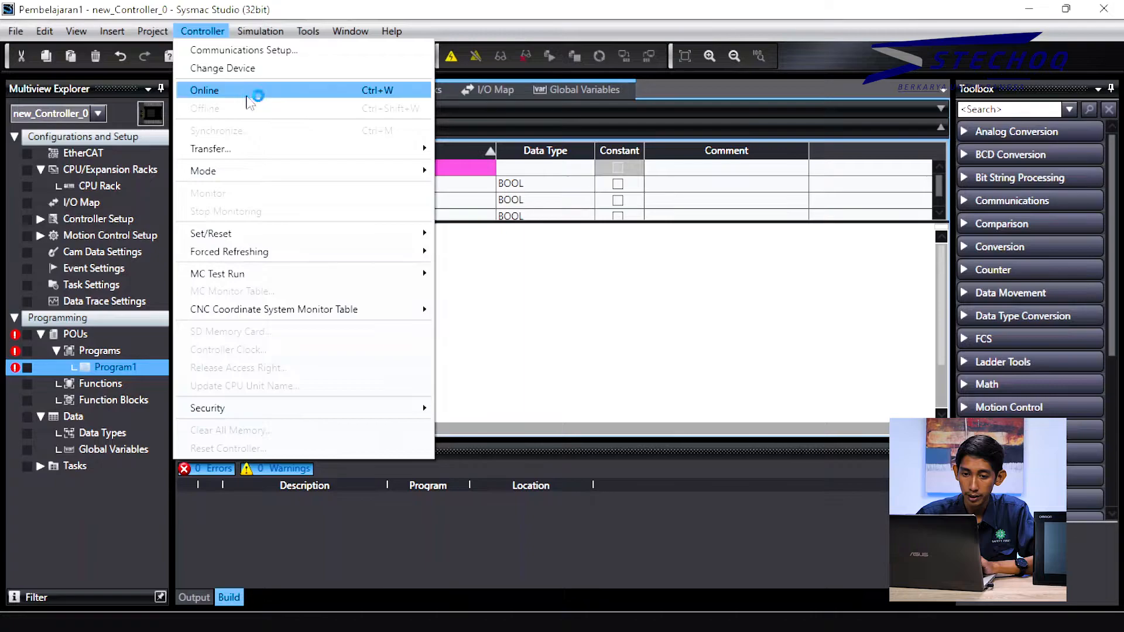
mouse_move(157, 36)
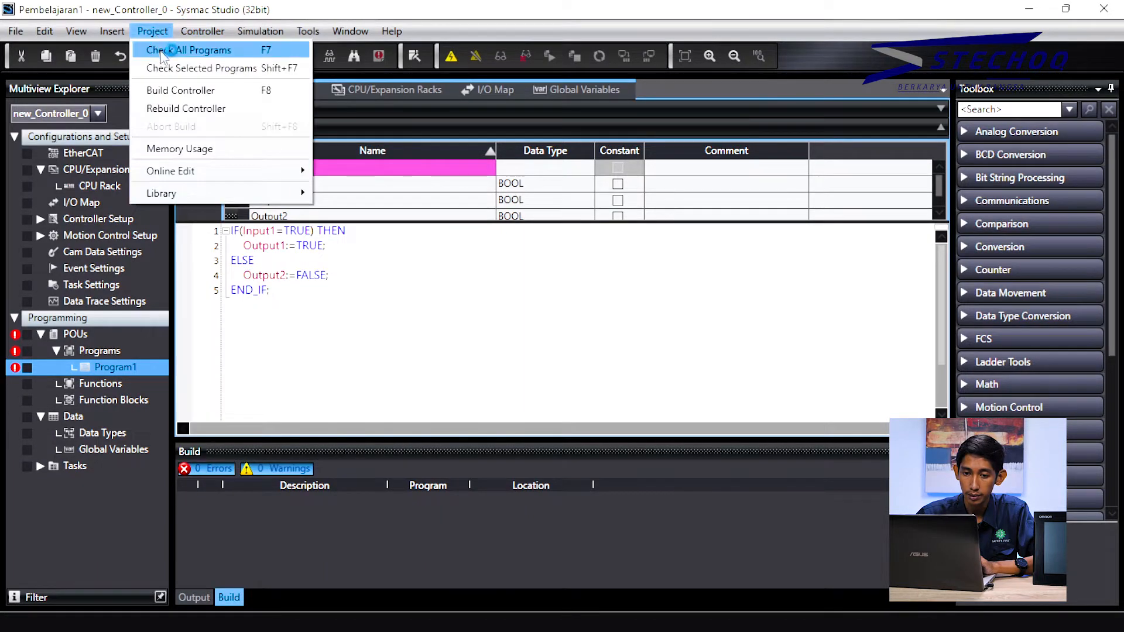
click(180, 92)
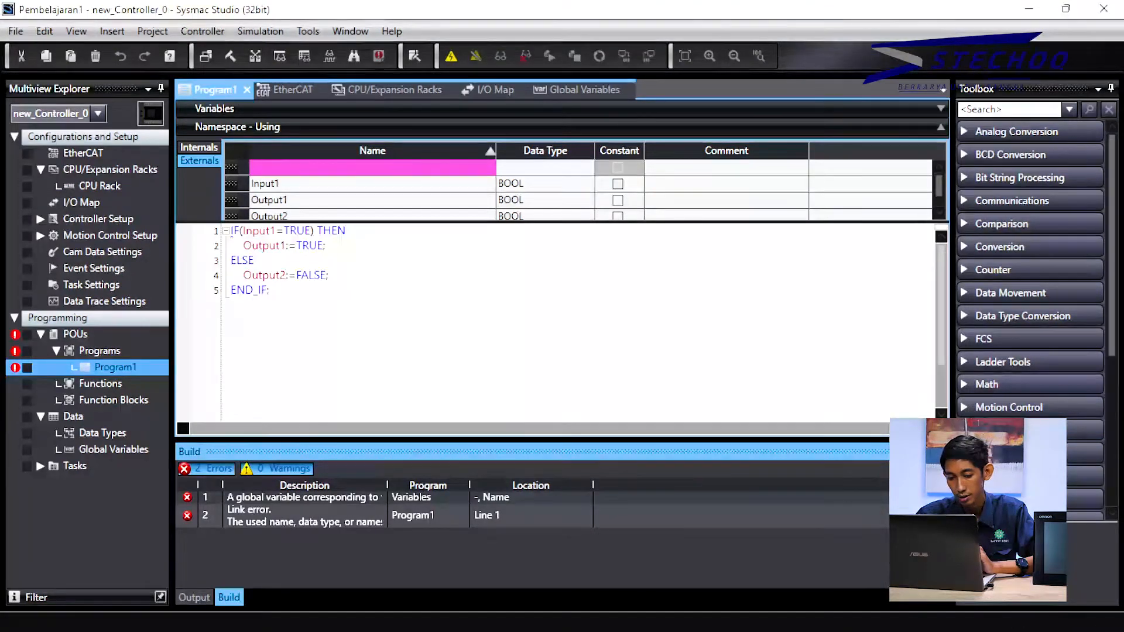
click(405, 497)
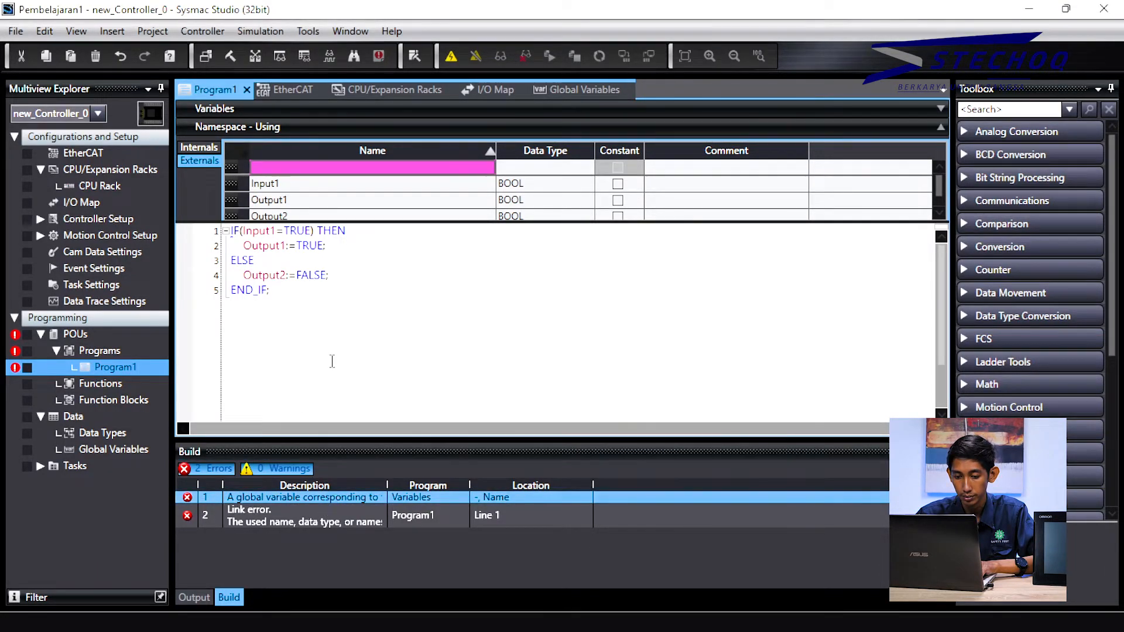
double_click(293, 514)
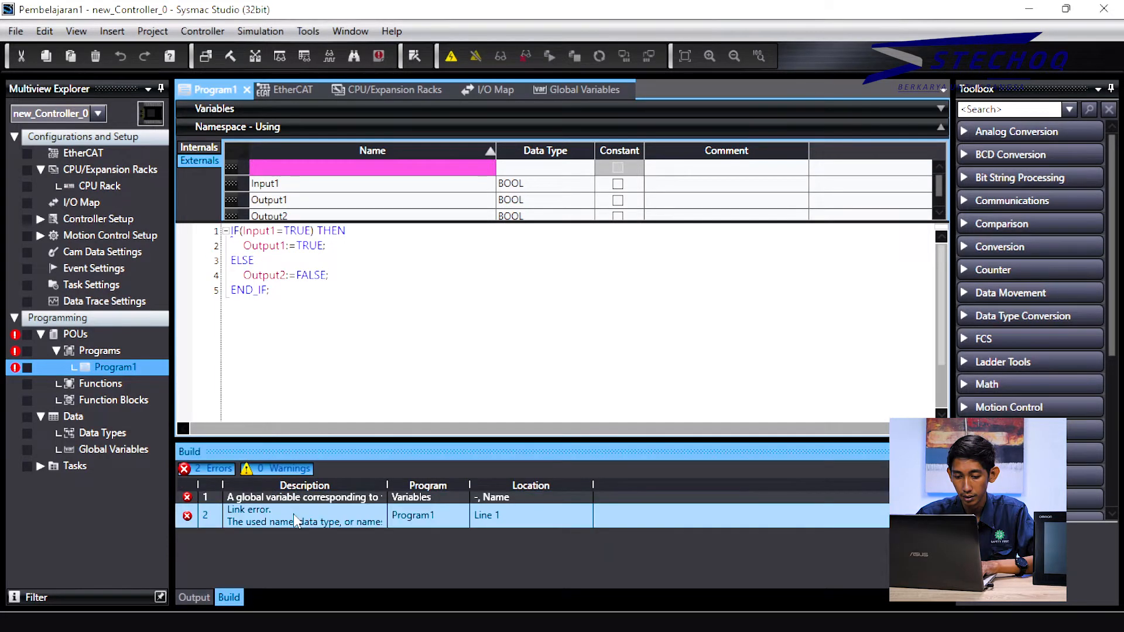
Step: Delete the blank row from Program1's variable table, leaving 0 errors, 0 warnings
right_click(233, 166)
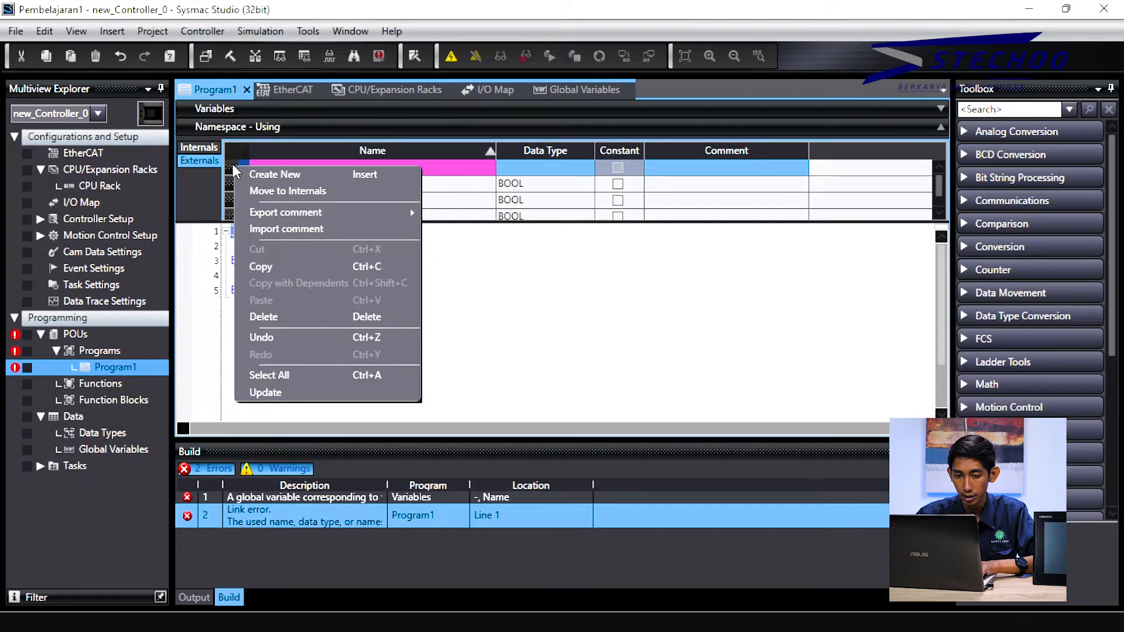
click(278, 317)
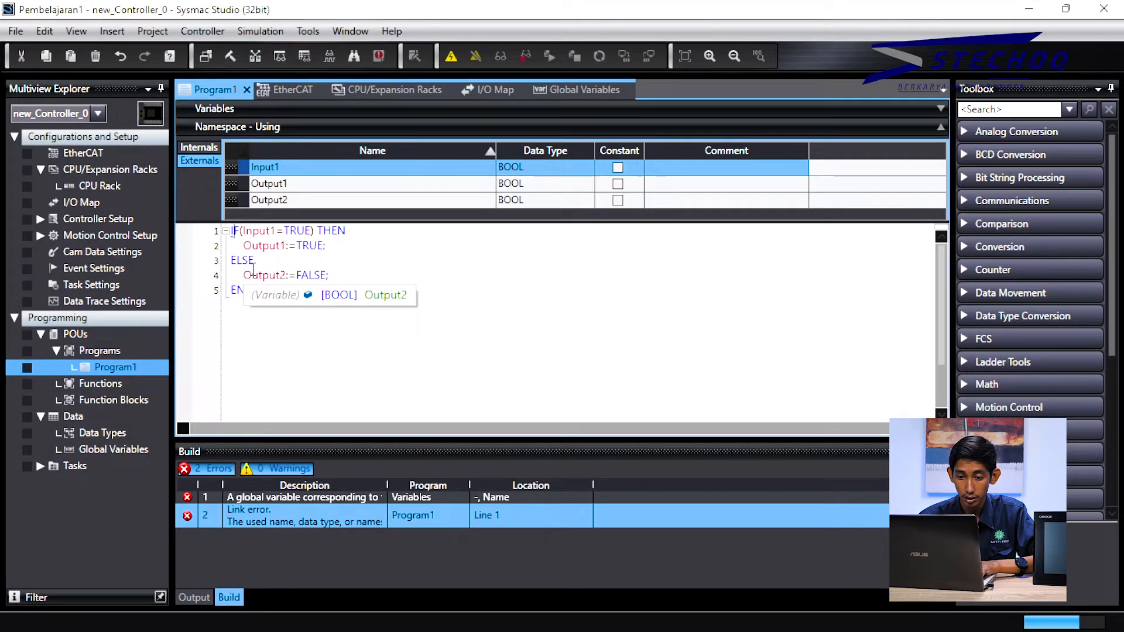
click(358, 254)
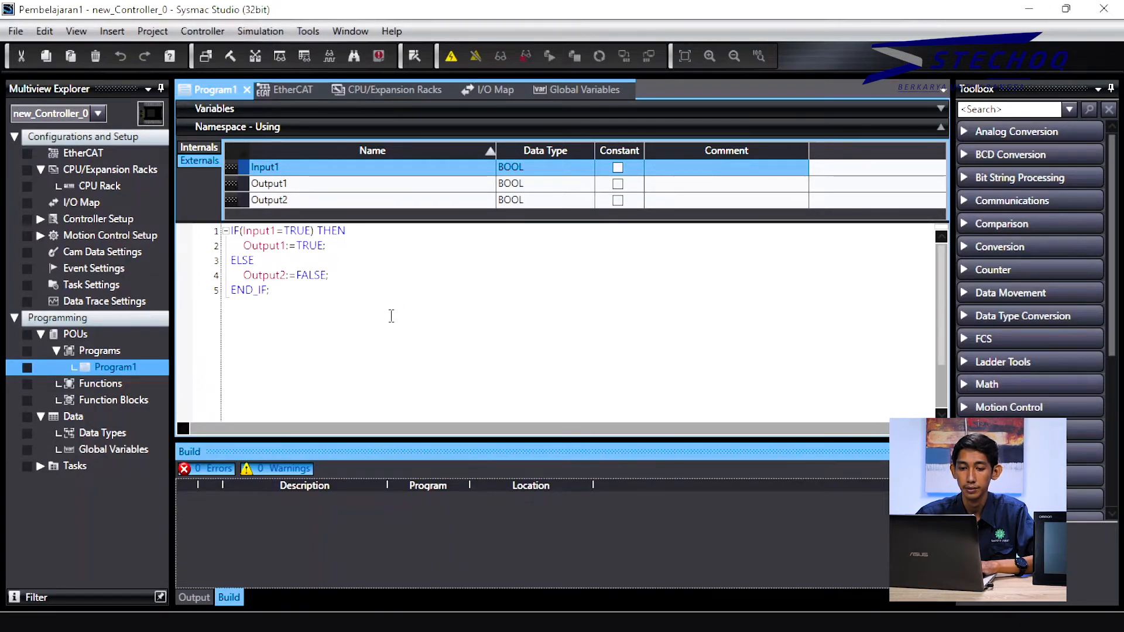
click(328, 293)
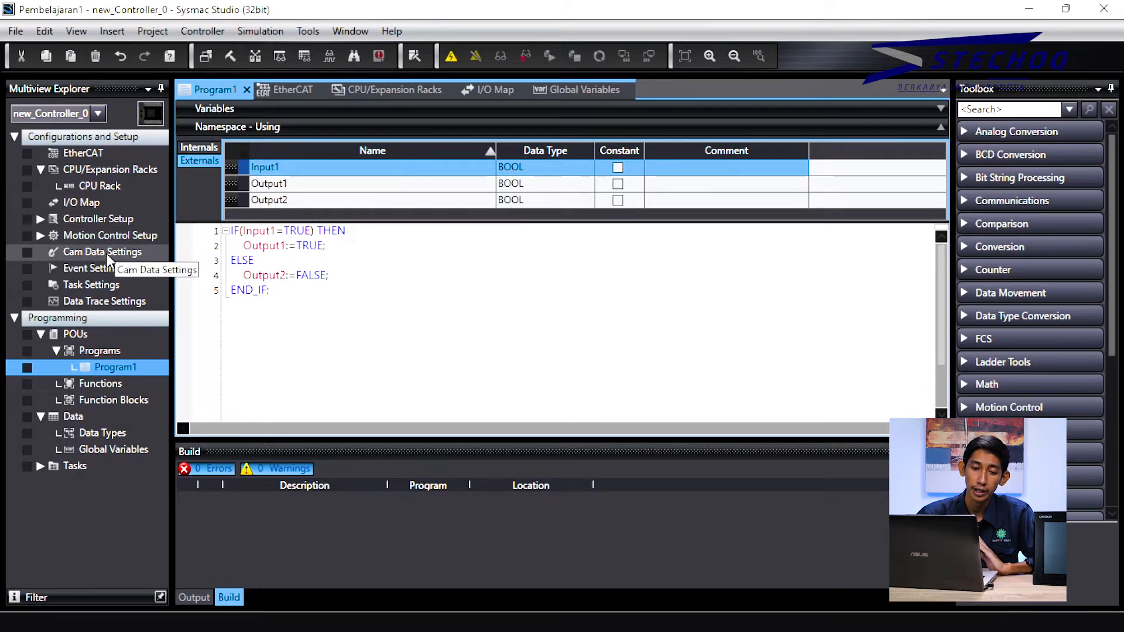
Step: Open Built-in EtherNet/IP Port Settings under Controller Setup and inspect IP address 192.168.250.1
click(132, 219)
click(40, 219)
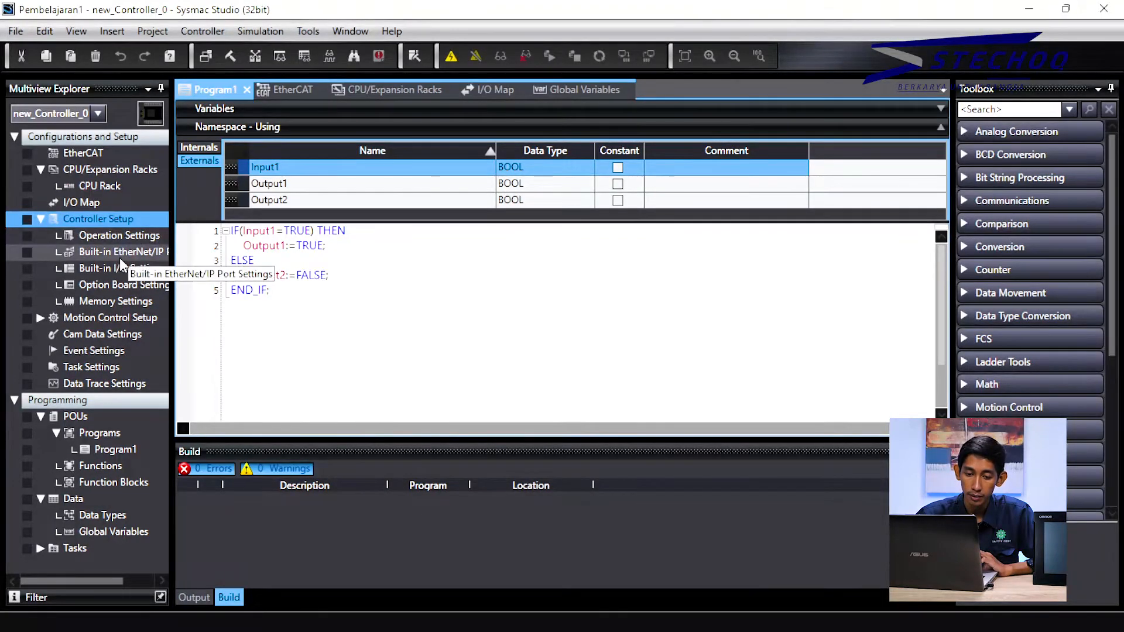
click(123, 235)
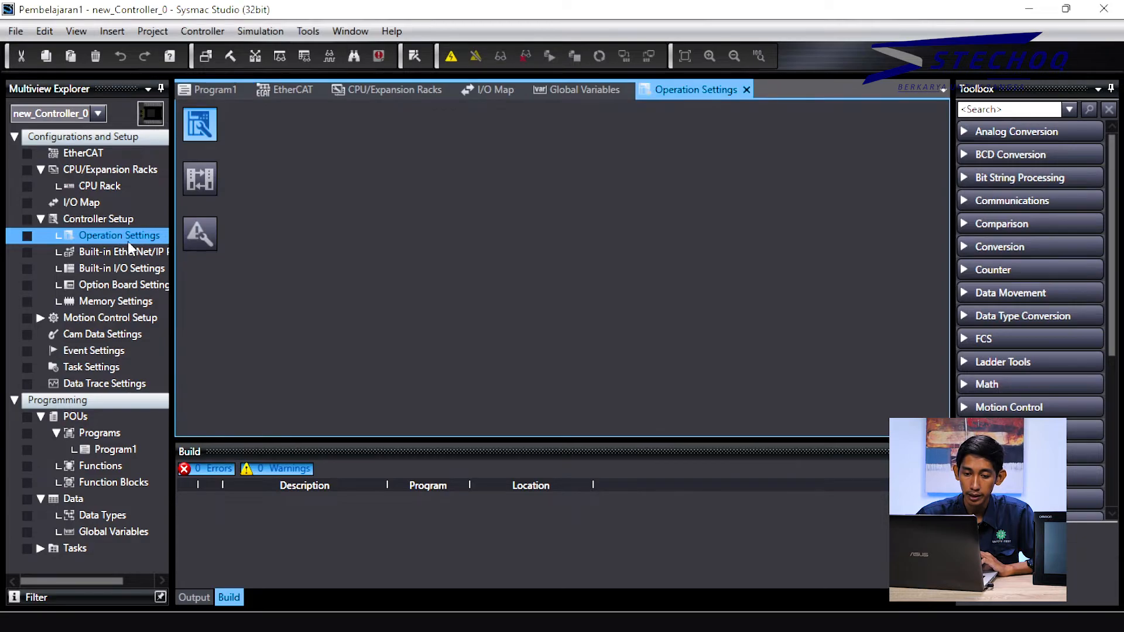
click(133, 253)
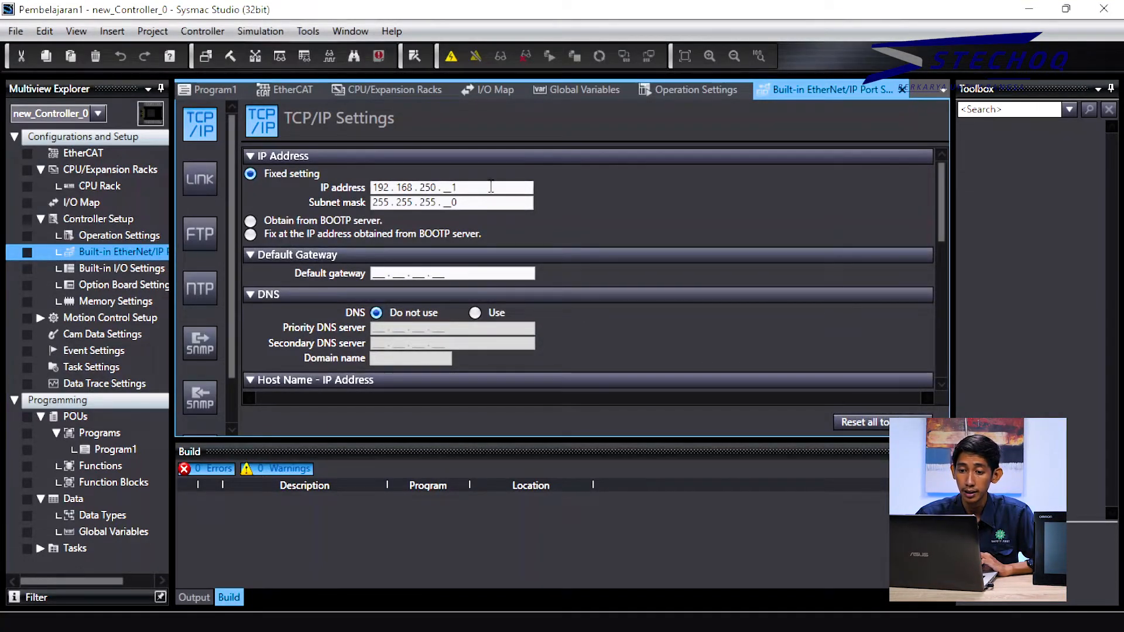
drag(491, 187, 386, 186)
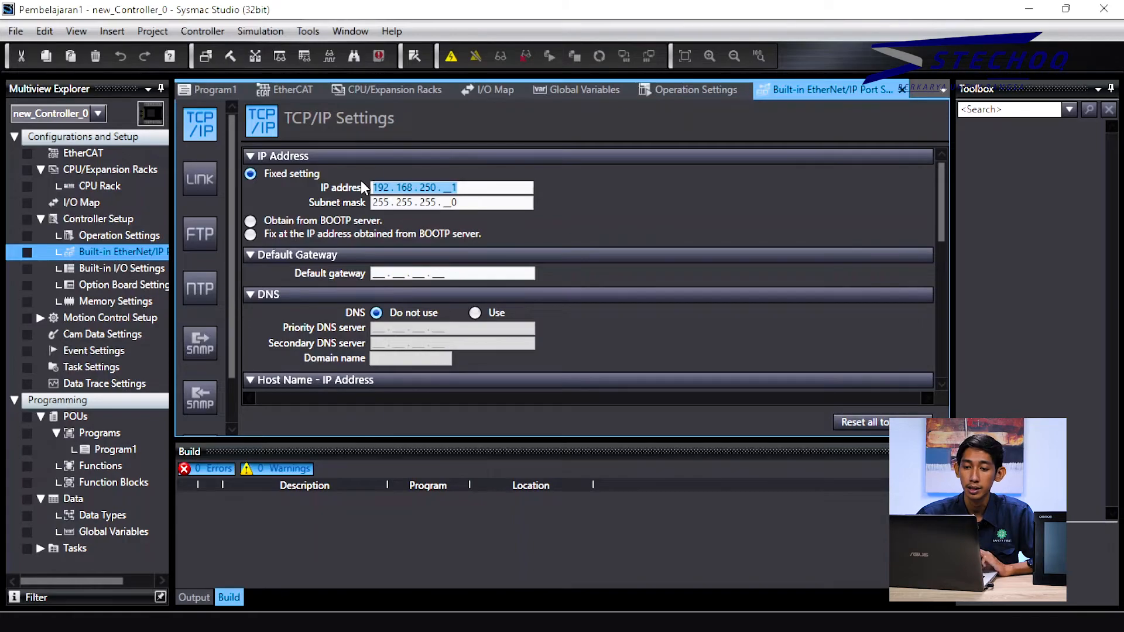
click(529, 189)
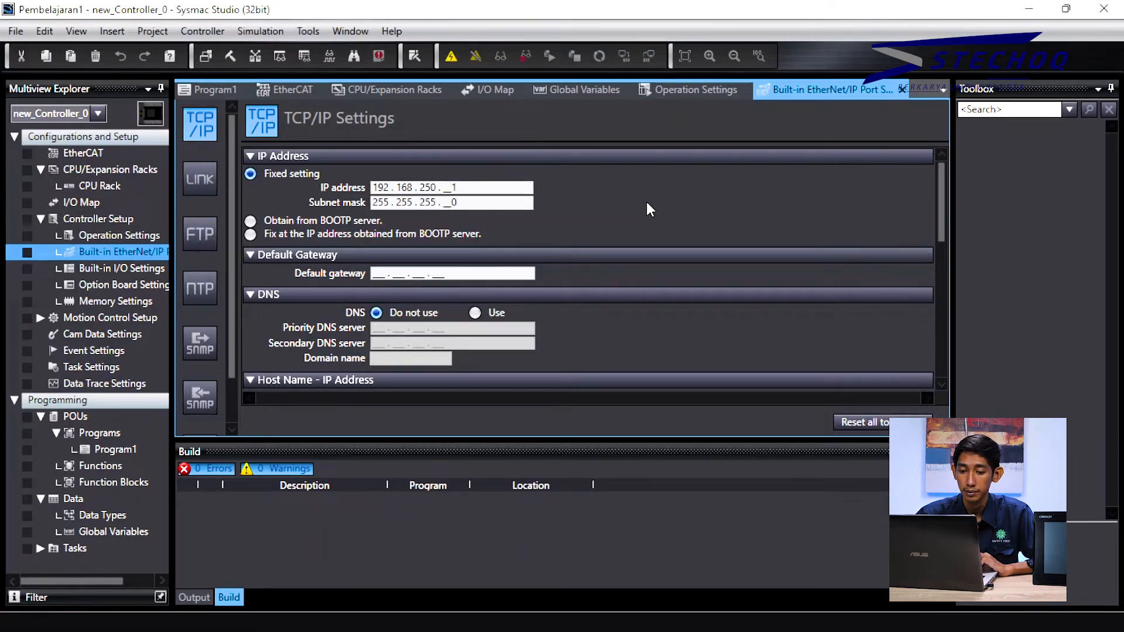
Step: Scroll the TCP/IP page down to the IP router table, then reopen Program1's code
scroll(309, 318, down, 3)
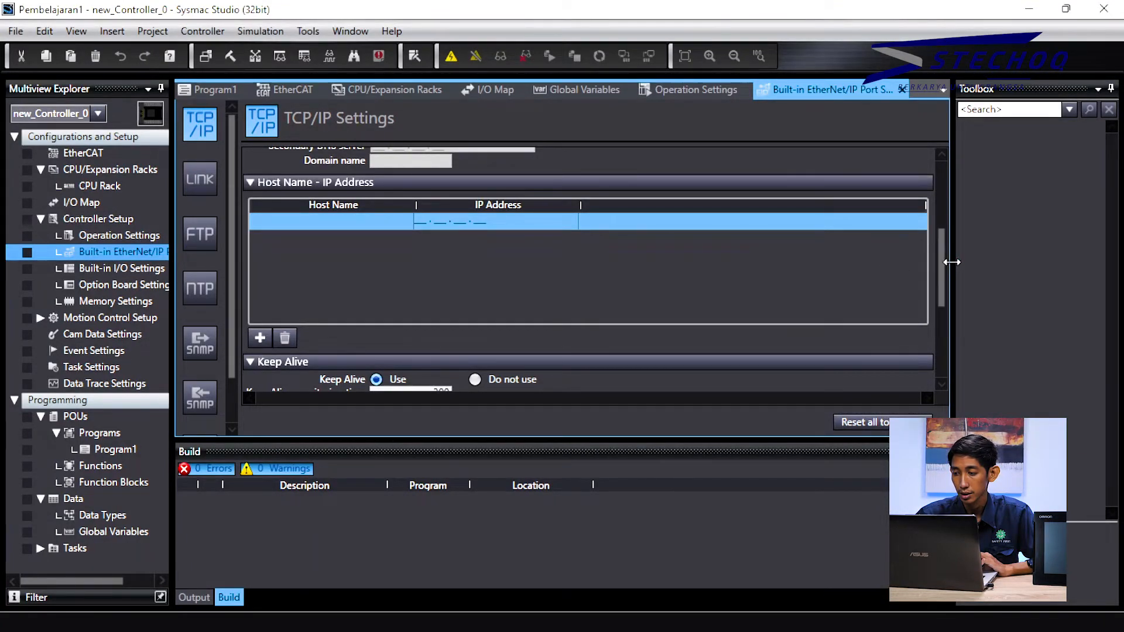
click(940, 331)
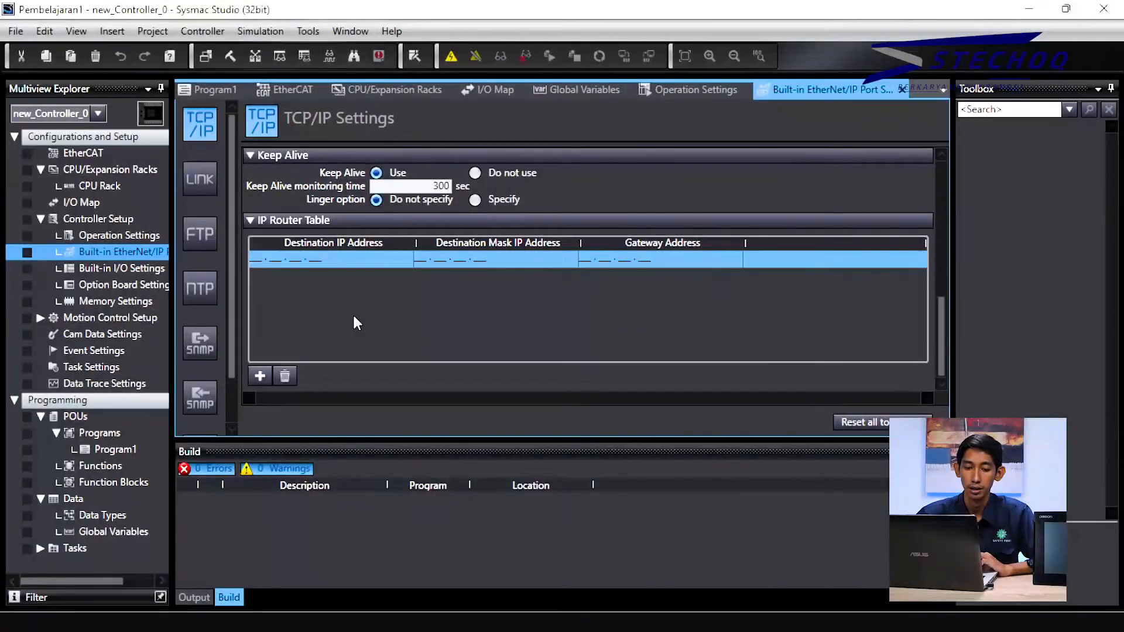
click(140, 450)
double_click(141, 449)
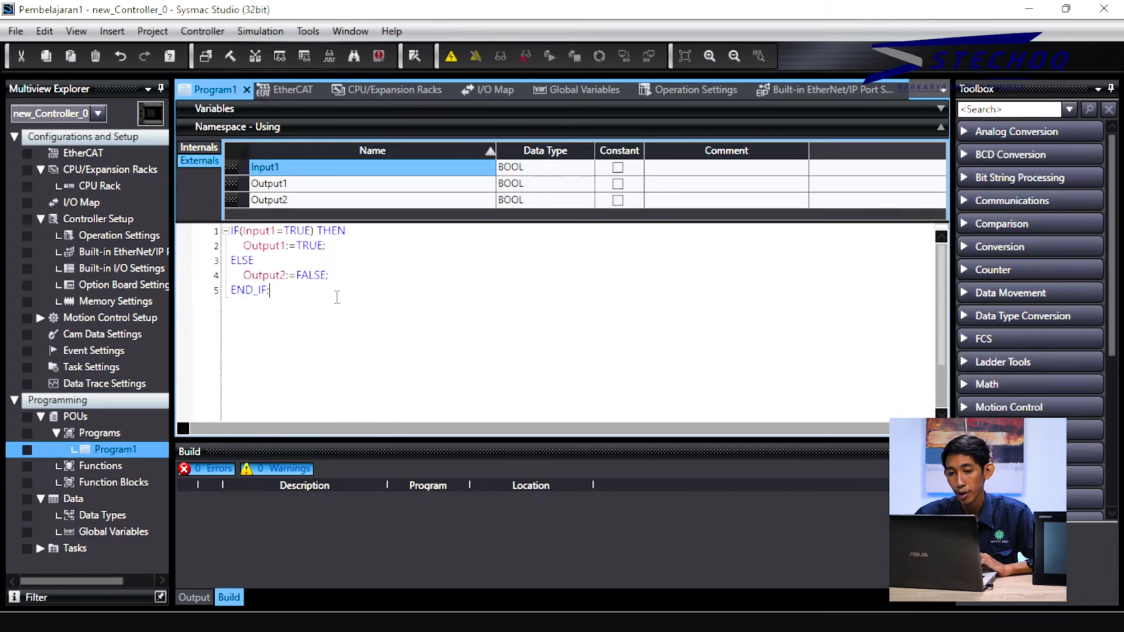
Step: After the failed Online attempt, run Program1 in Simulation and decline switching to PROGRAM mode
click(452, 56)
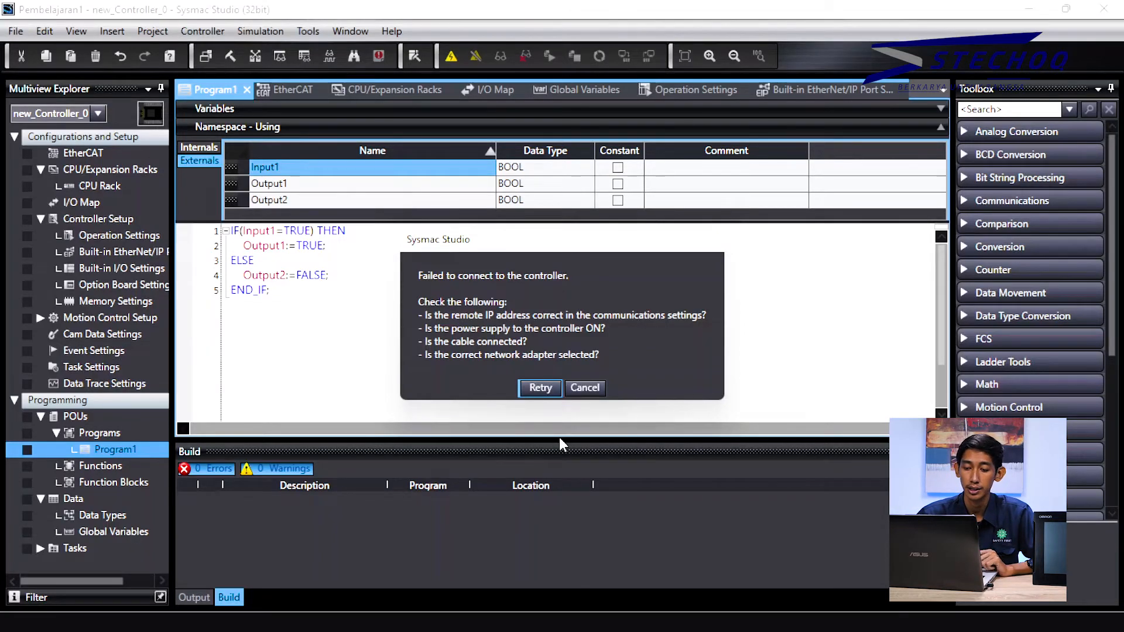
click(584, 388)
click(265, 31)
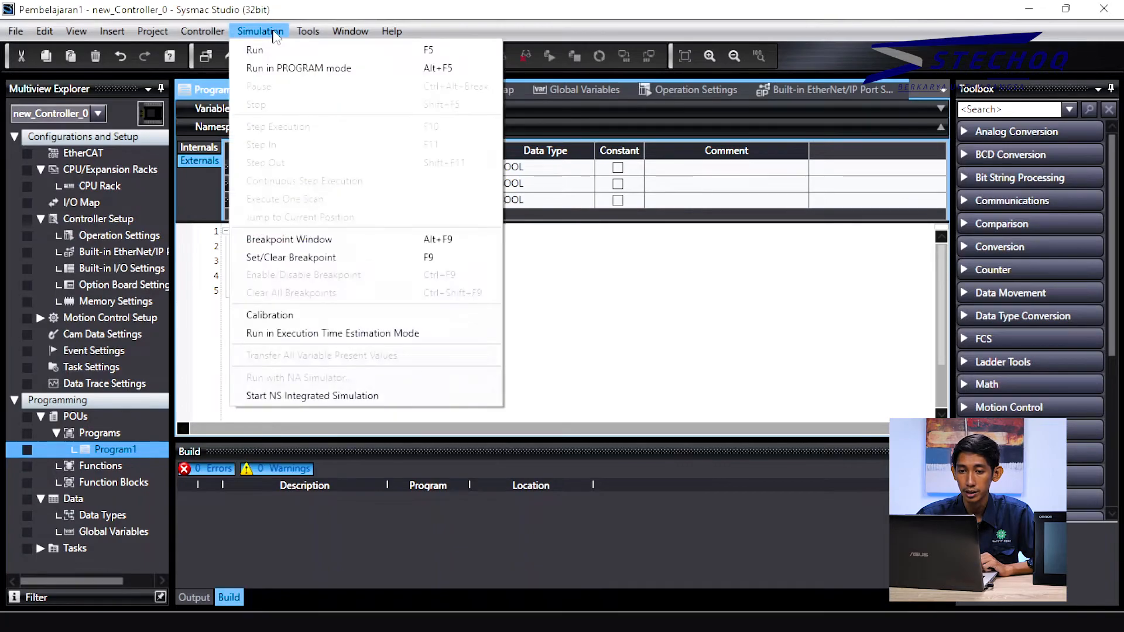
click(282, 50)
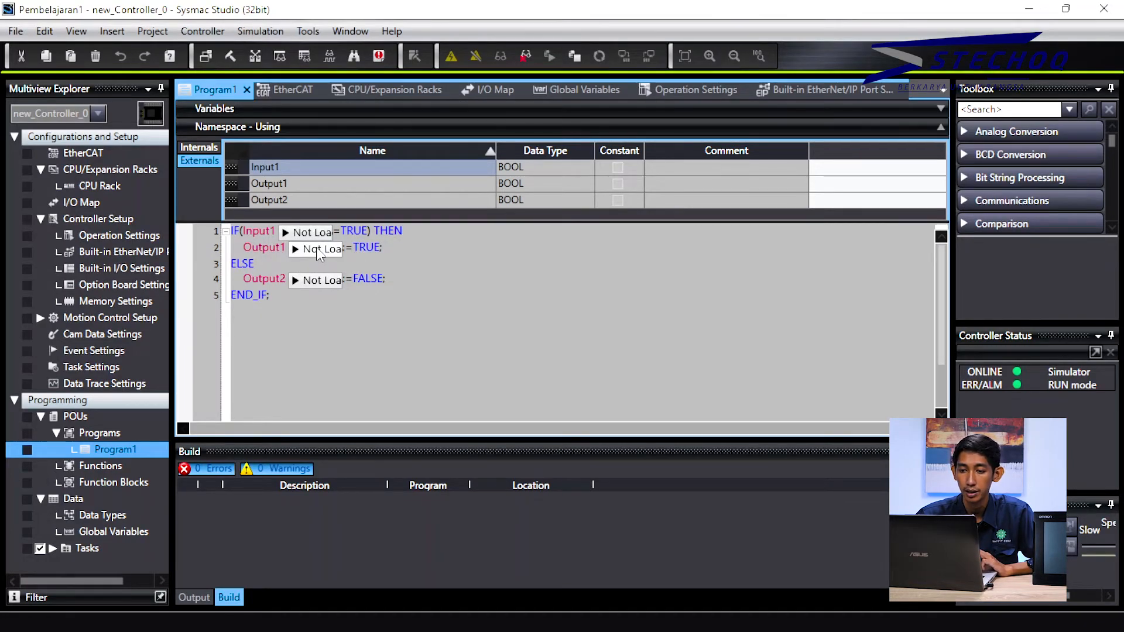
click(575, 57)
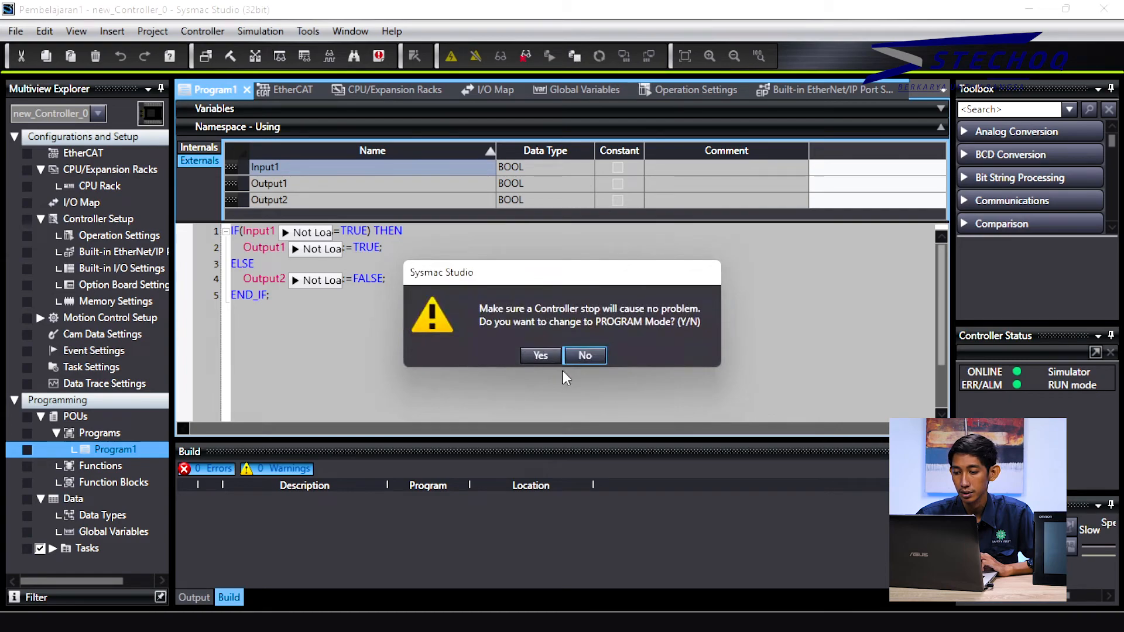
click(578, 356)
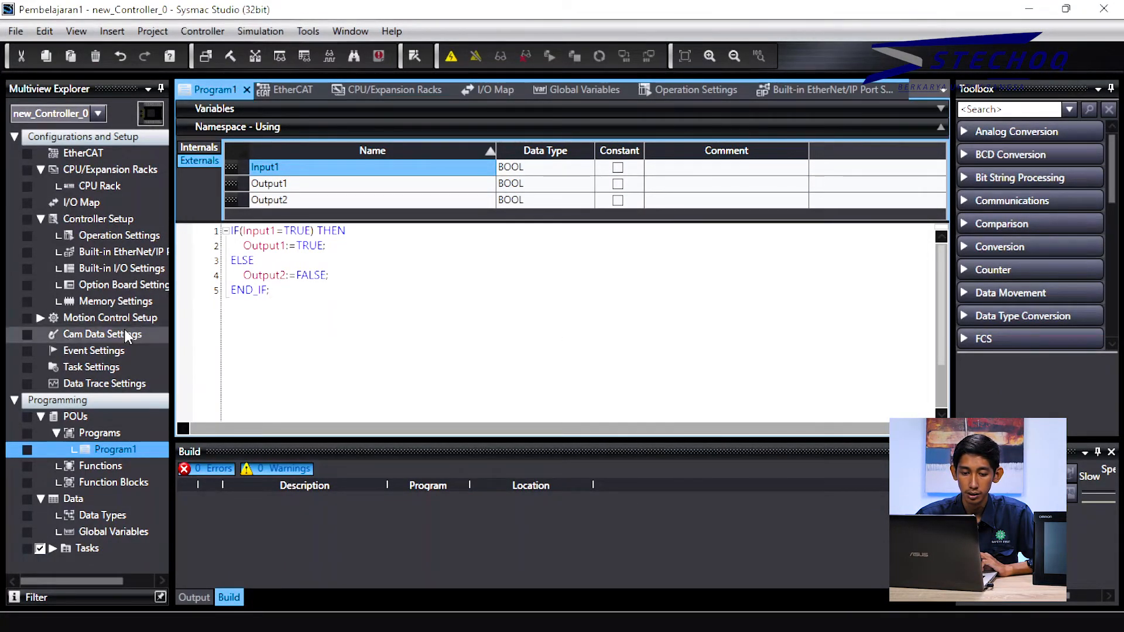
Step: Add a new task in Task Settings as a Priority-8 Event Task executed by instructions
double_click(99, 367)
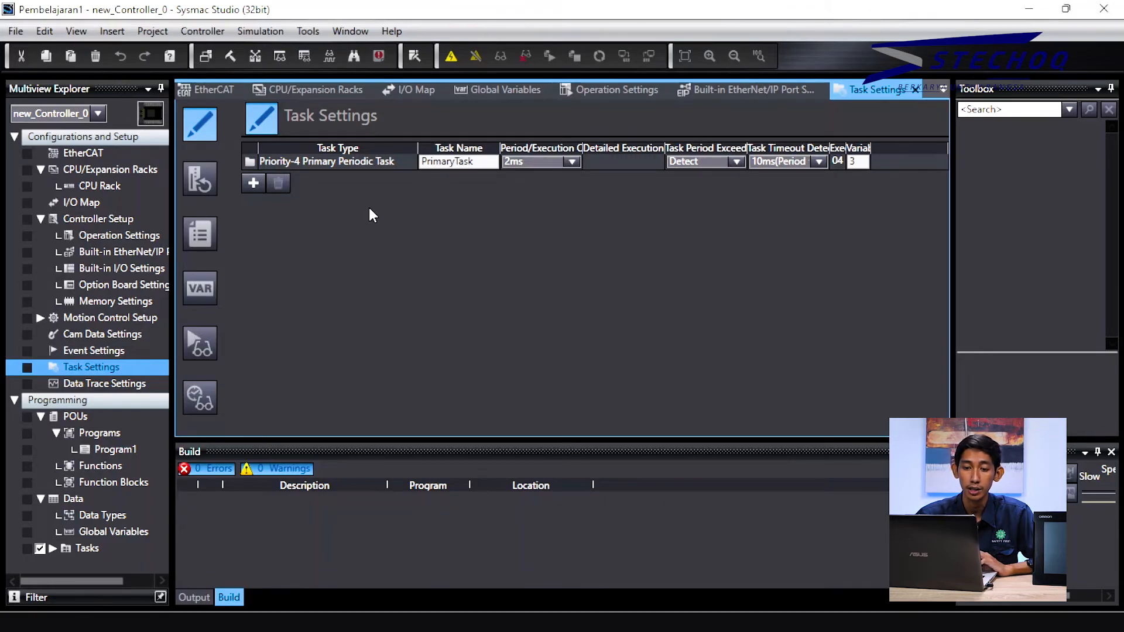
click(250, 183)
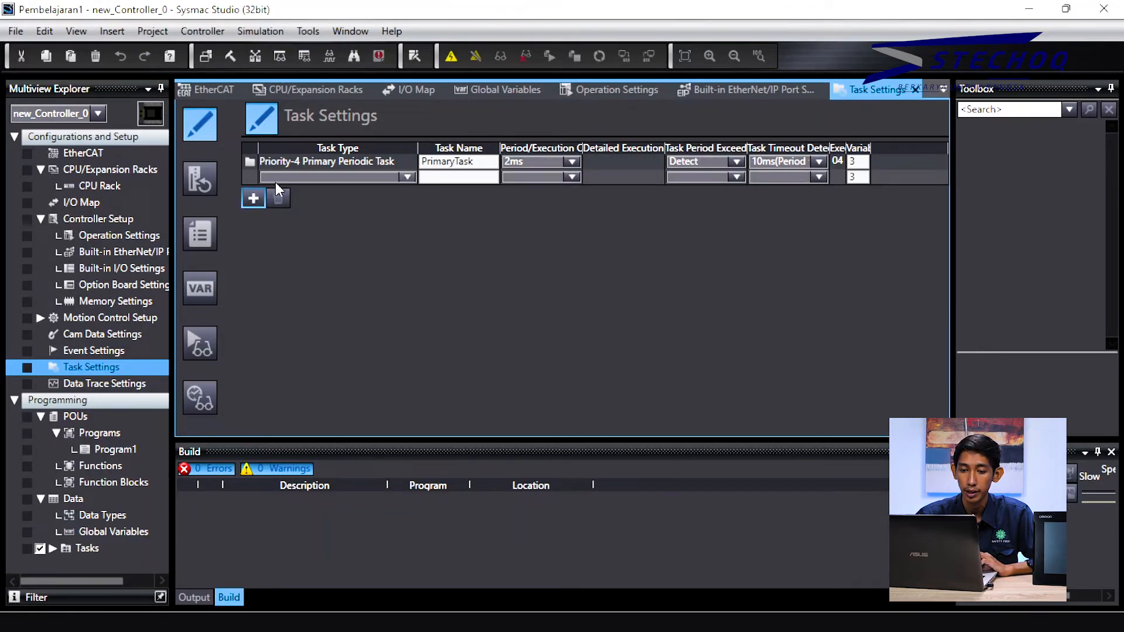
click(301, 179)
click(316, 178)
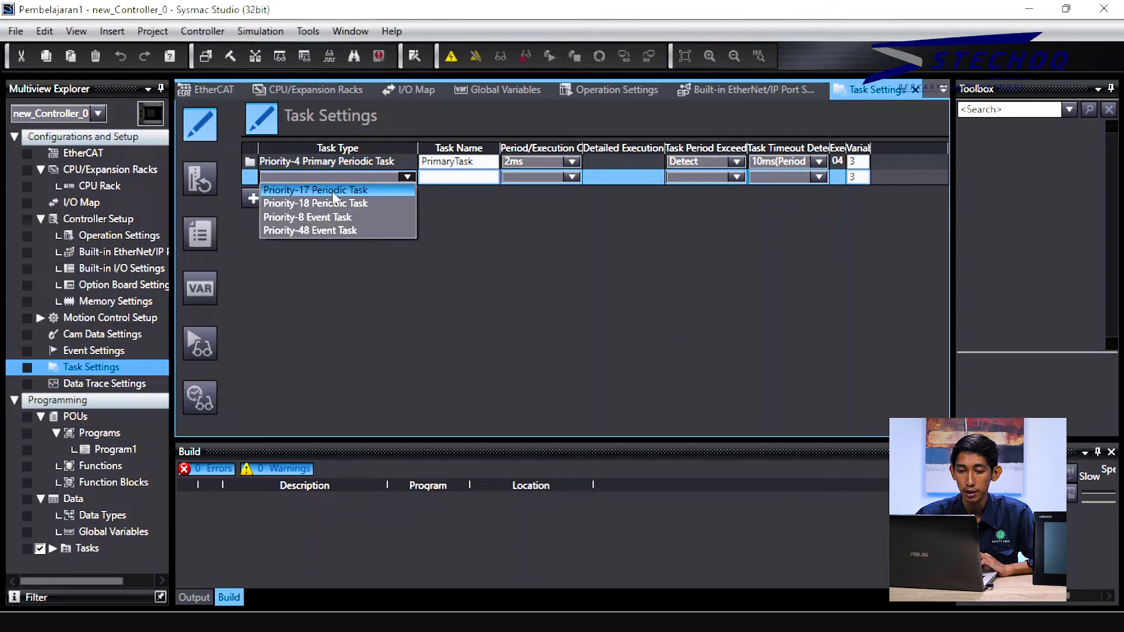
click(332, 218)
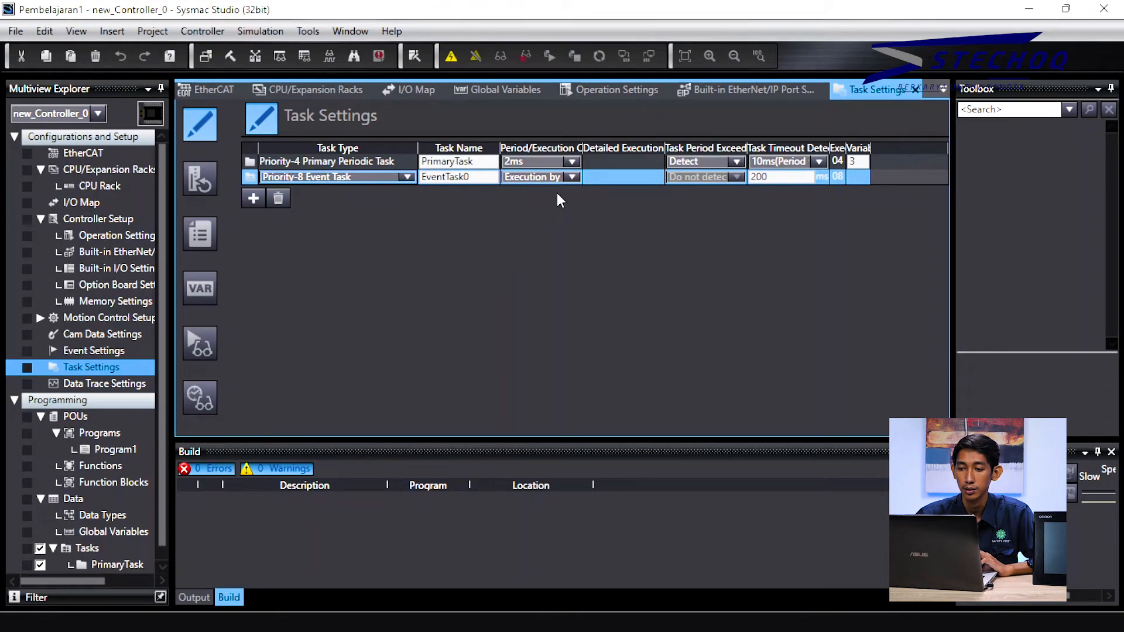
click(572, 178)
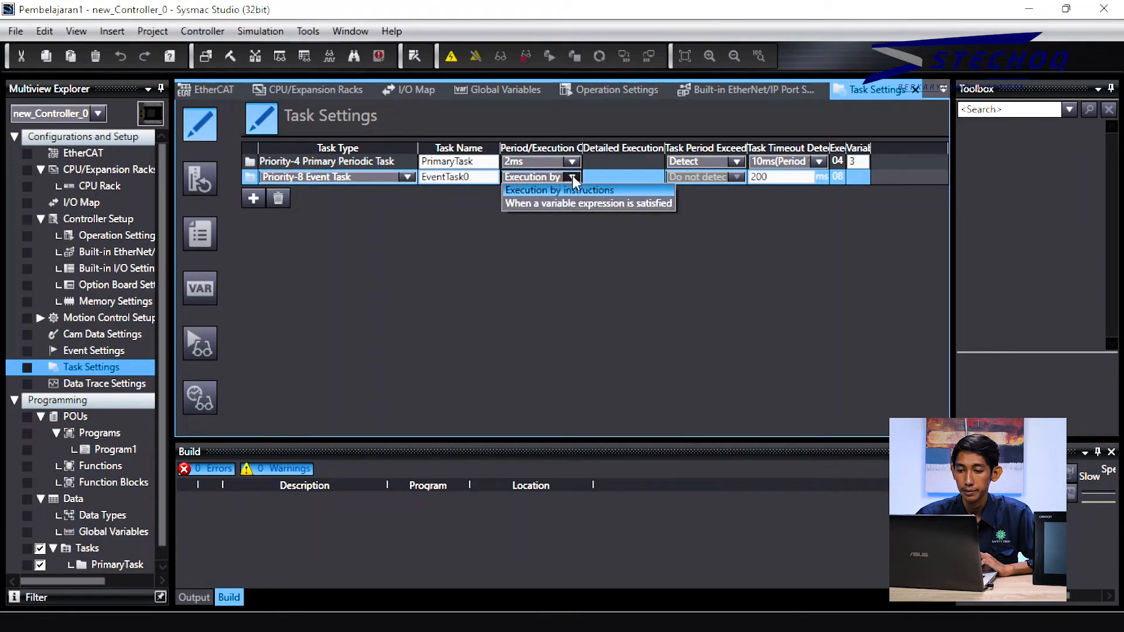
click(572, 176)
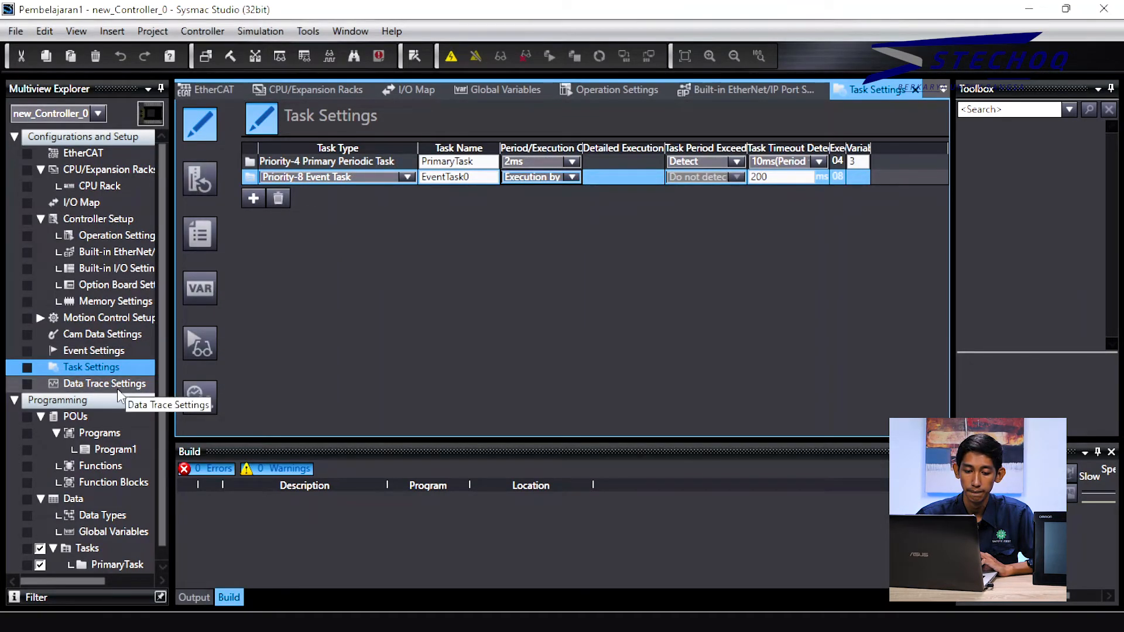
Step: Locate EventTask0 in the project tree, then open Global Variables
scroll(118, 388, down, 1)
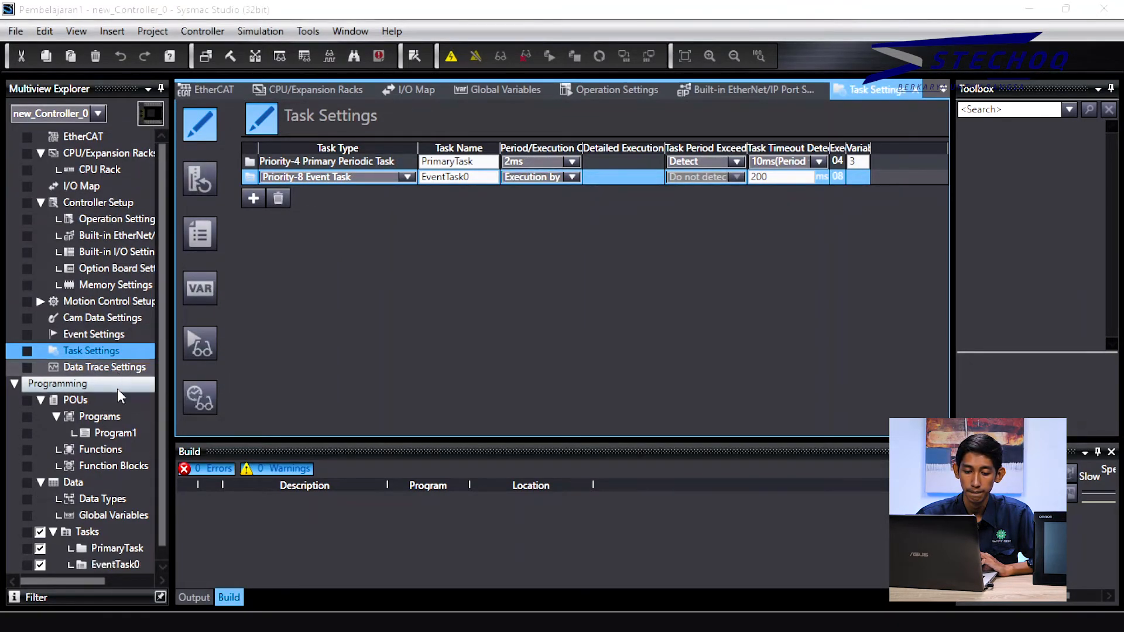
click(128, 563)
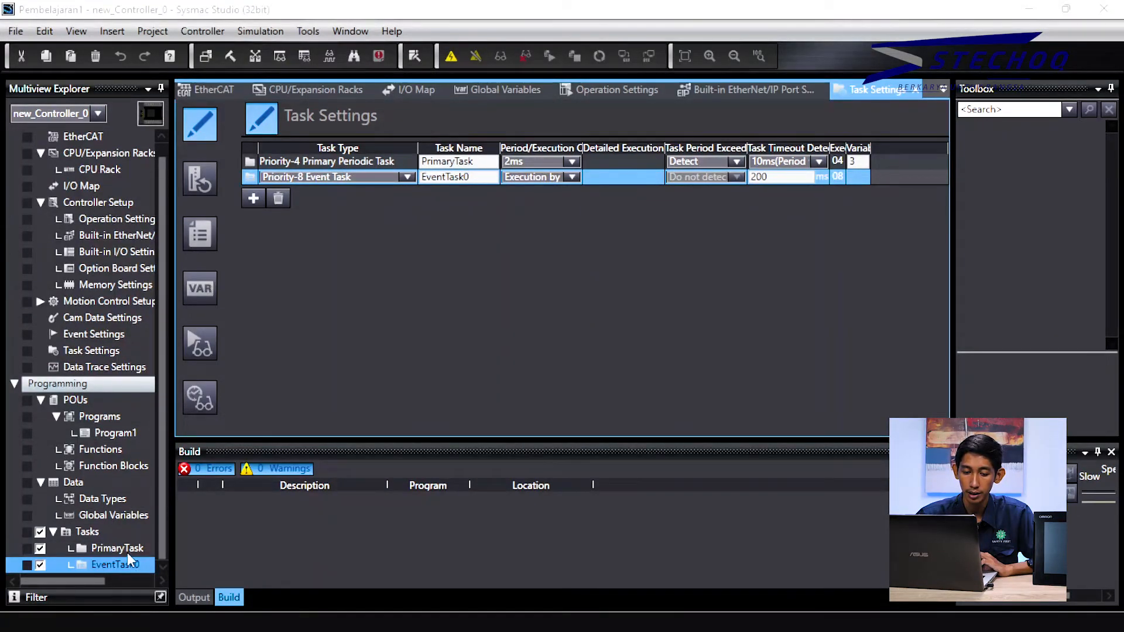
click(129, 550)
click(129, 564)
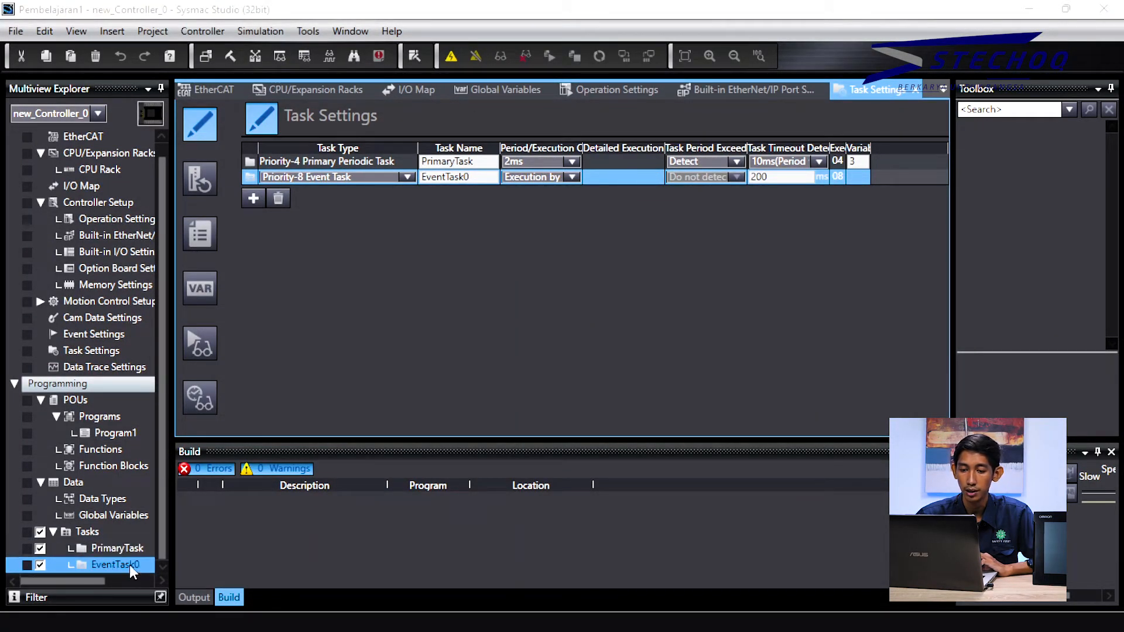
double_click(136, 514)
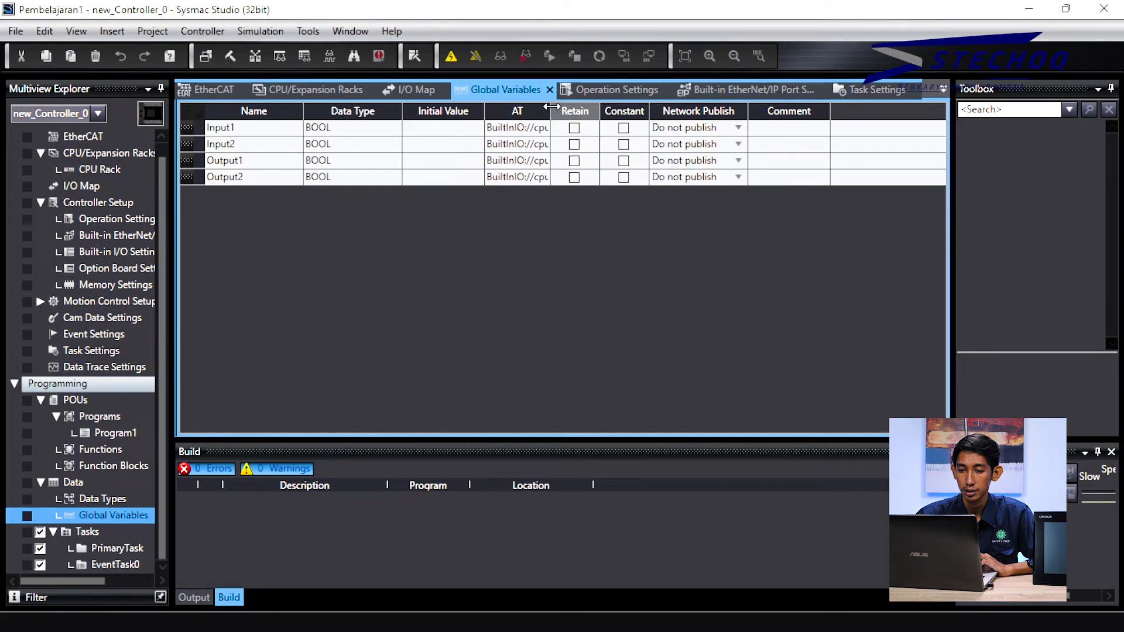
Step: Widen the AT column to show full BuiltInIO addresses, then reopen Program1's IF/ELSE code
drag(551, 106, 691, 118)
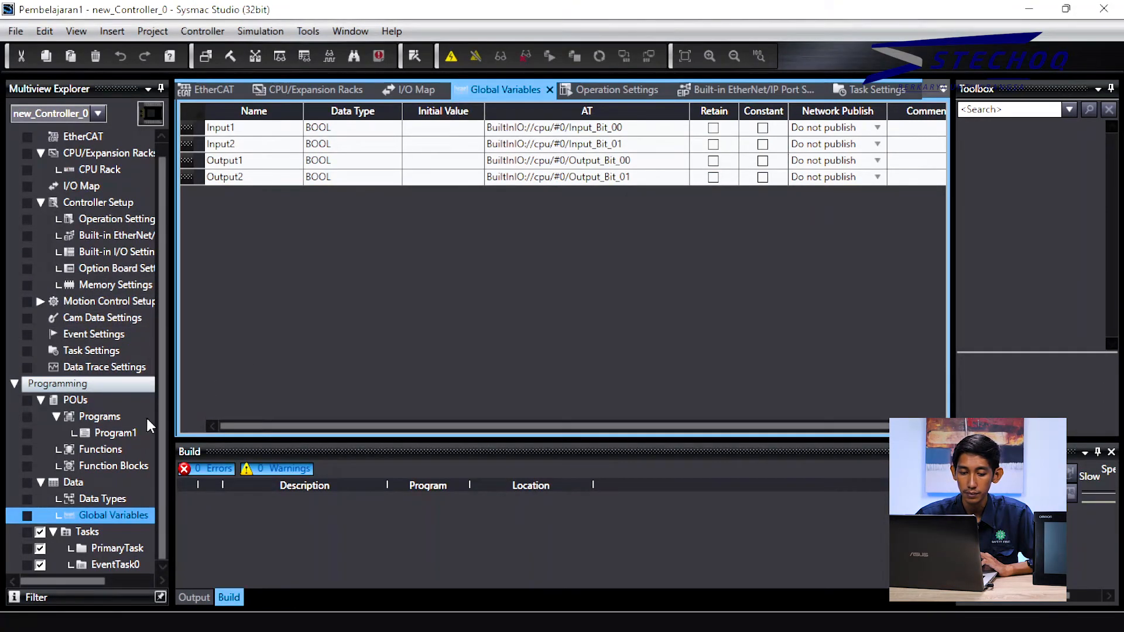
click(134, 434)
double_click(134, 432)
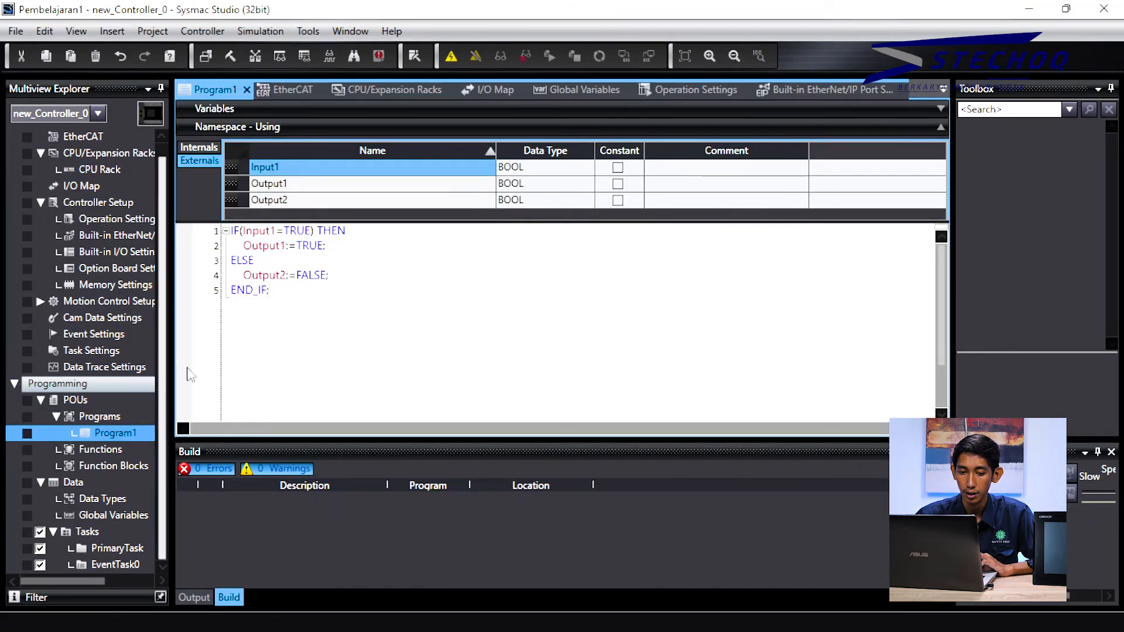